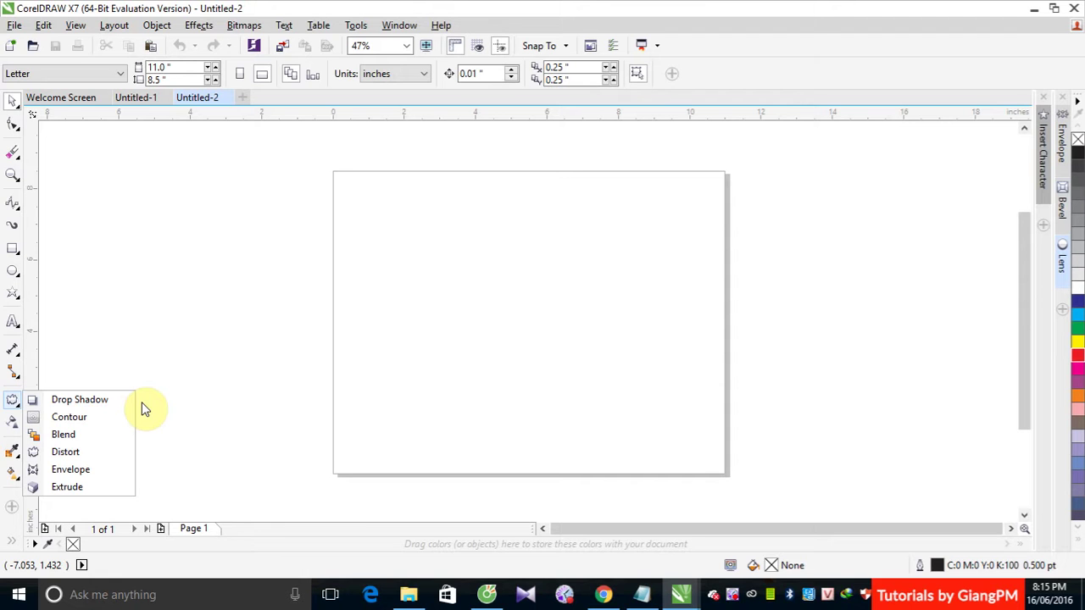
Draw a square about 2.7 inches wide near the middle of the page and fill it red.
{"action": "left_click", "coordinate": [151, 342]}
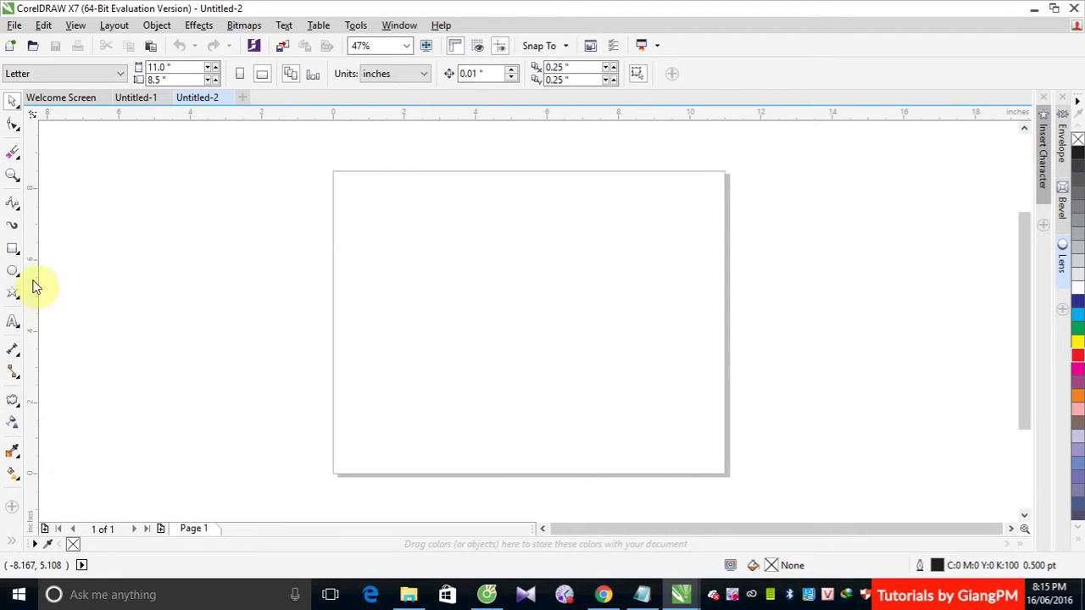
{"action": "left_click", "coordinate": [12, 248]}
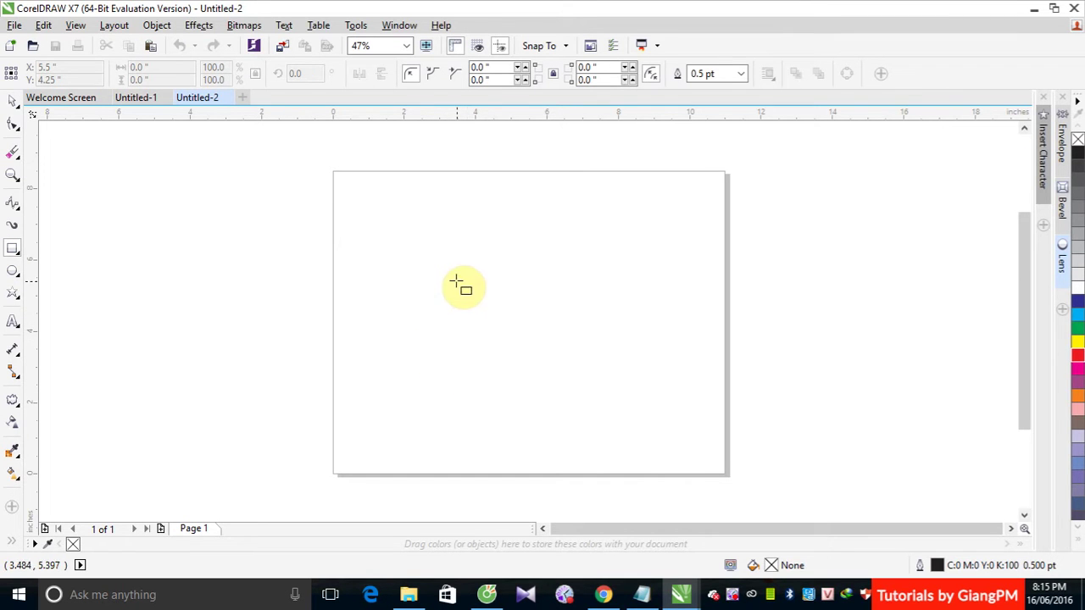
{"action": "left_click_drag", "start_coordinate": [456, 280], "coordinate": [553, 378]}
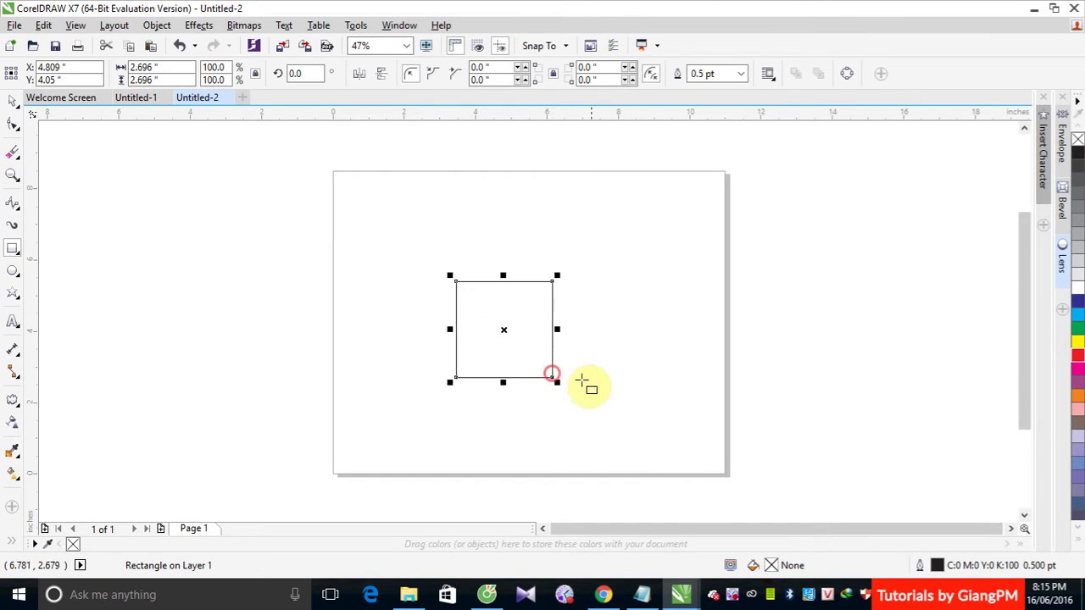
{"action": "left_click", "coordinate": [1079, 362]}
{"action": "left_click", "coordinate": [12, 100]}
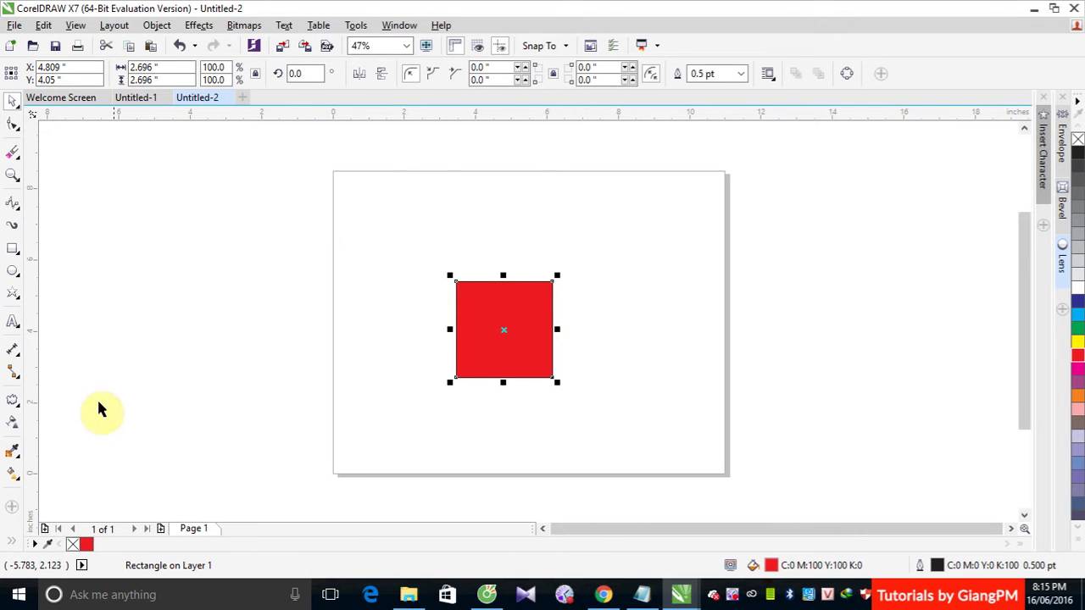
Extrude the red square toward the page's upper right with a depth of 20, making a cube, and deselect it.
{"action": "left_click", "coordinate": [13, 400]}
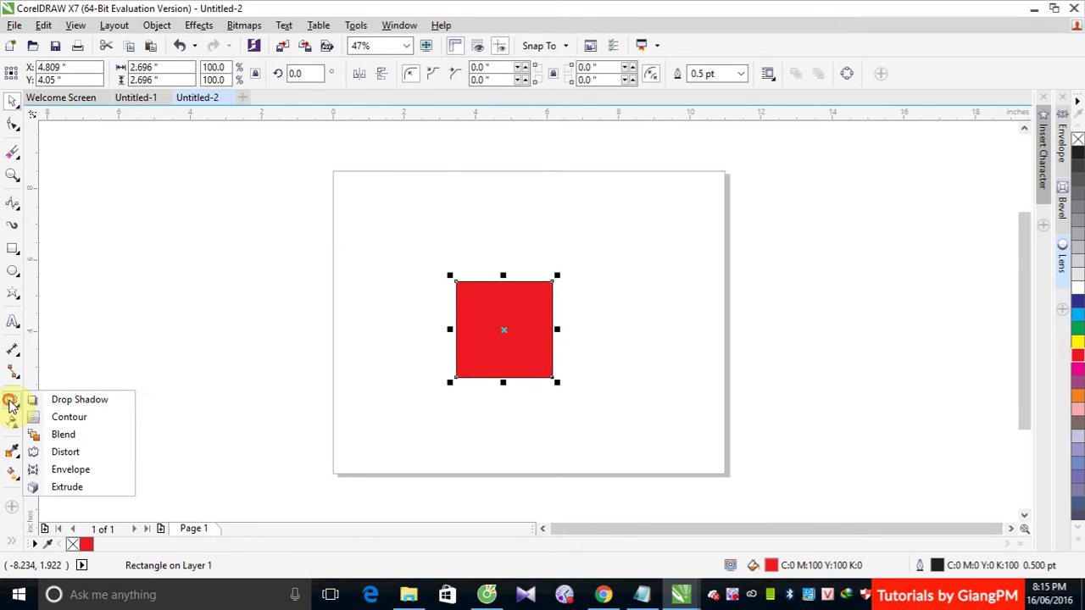
{"action": "left_click", "coordinate": [67, 487]}
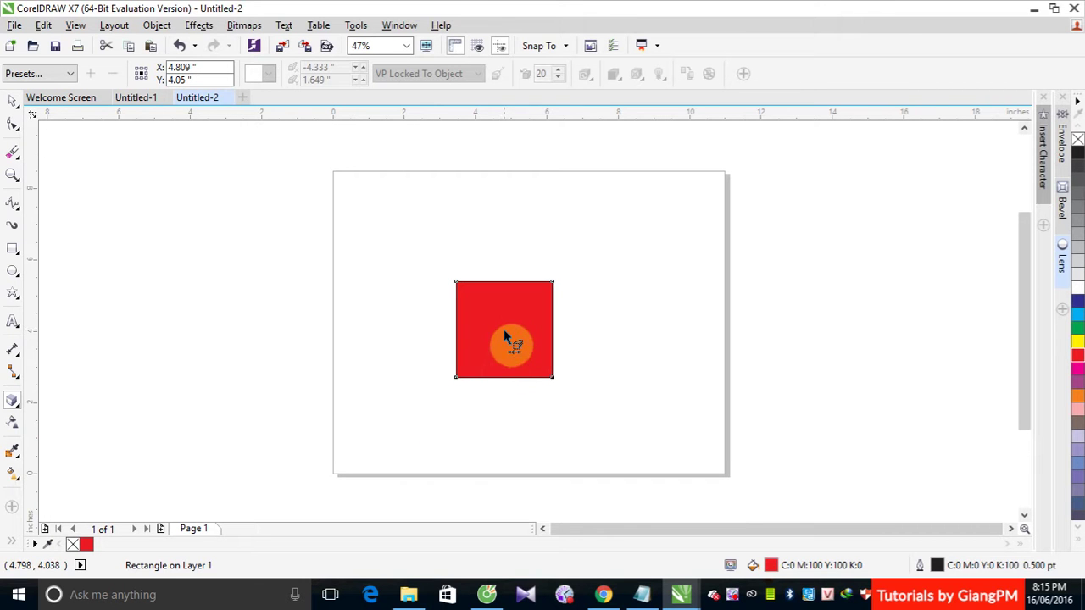
{"action": "left_click_drag", "start_coordinate": [504, 329], "coordinate": [649, 200]}
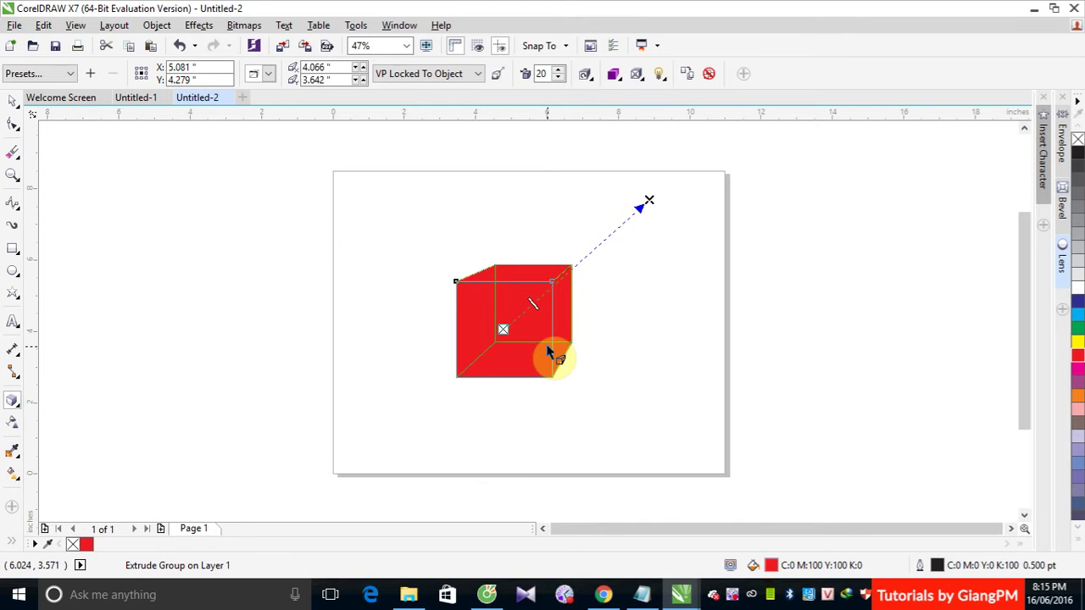
{"action": "left_click", "coordinate": [12, 100]}
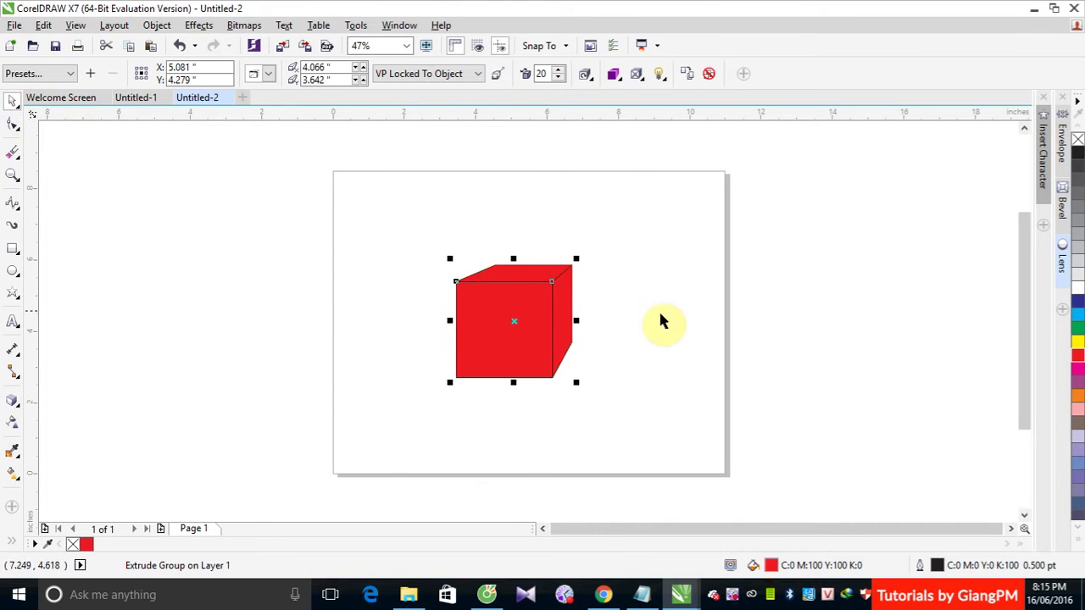
{"action": "left_click", "coordinate": [689, 312]}
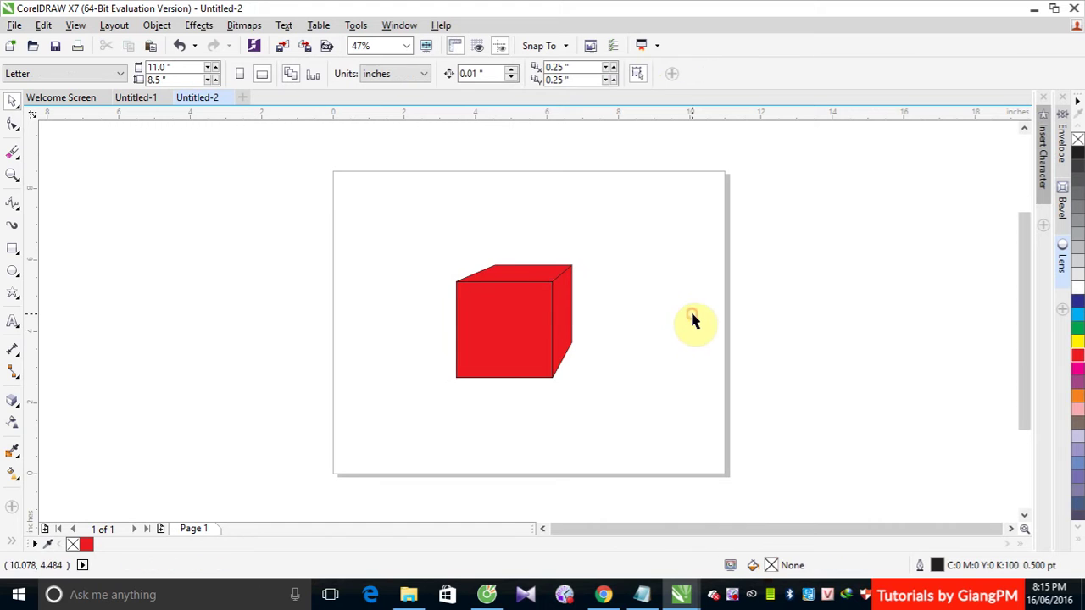
Remove the fill from the cube's front square so that only its outlines remain.
{"action": "left_click", "coordinate": [523, 310]}
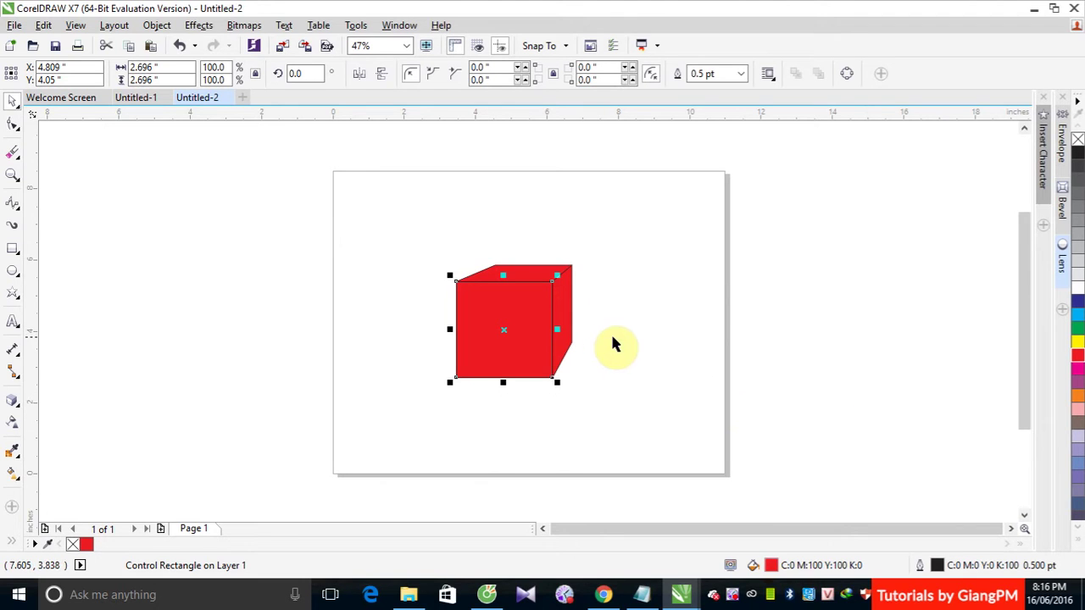
{"action": "left_click", "coordinate": [542, 325]}
{"action": "left_click", "coordinate": [496, 339]}
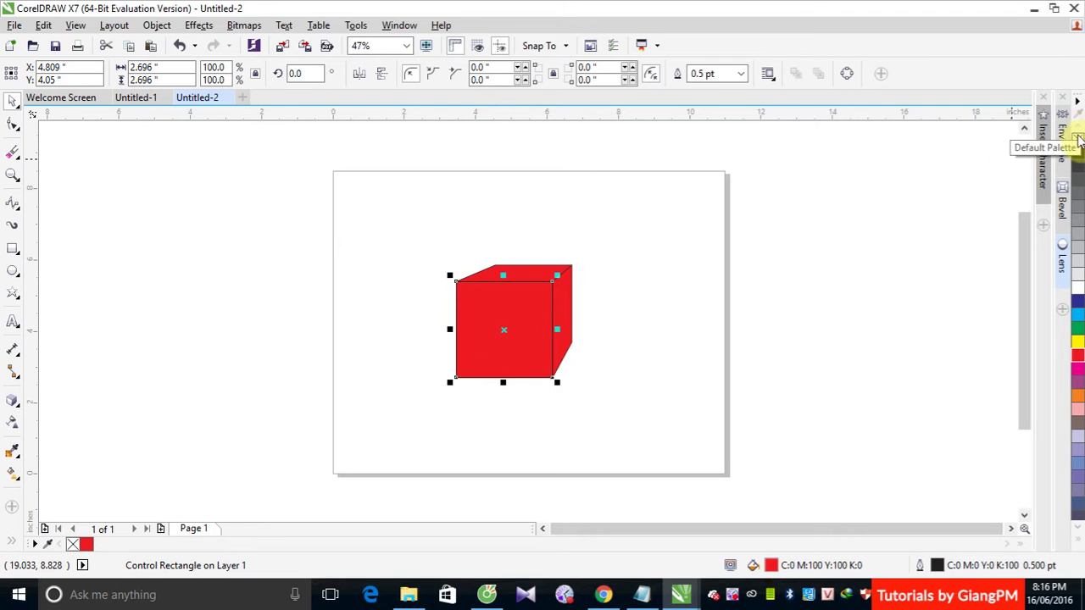
{"action": "left_click", "coordinate": [1077, 138]}
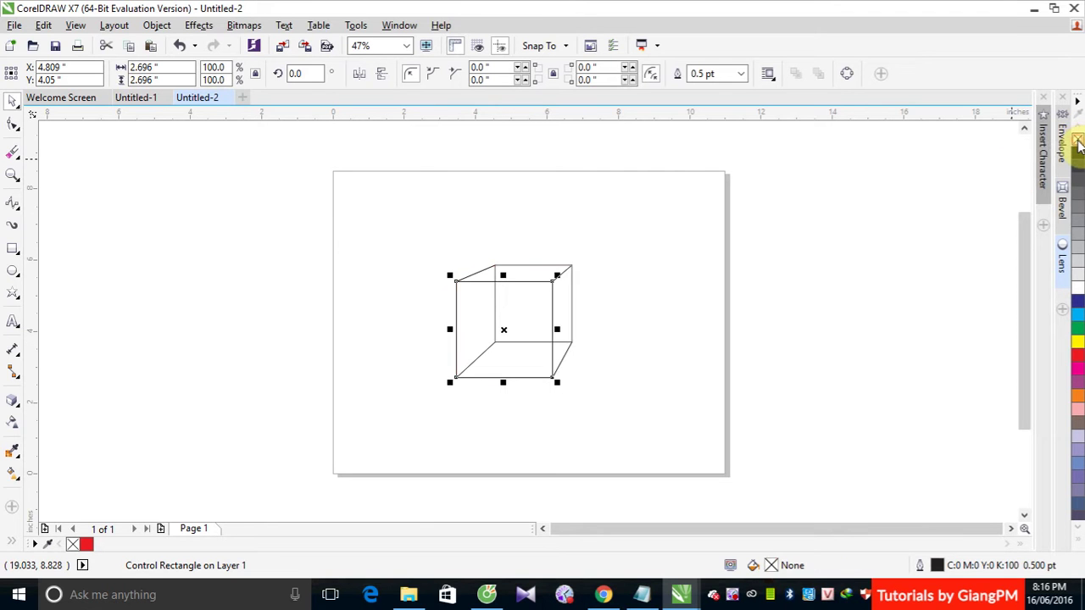
{"action": "left_click", "coordinate": [619, 334]}
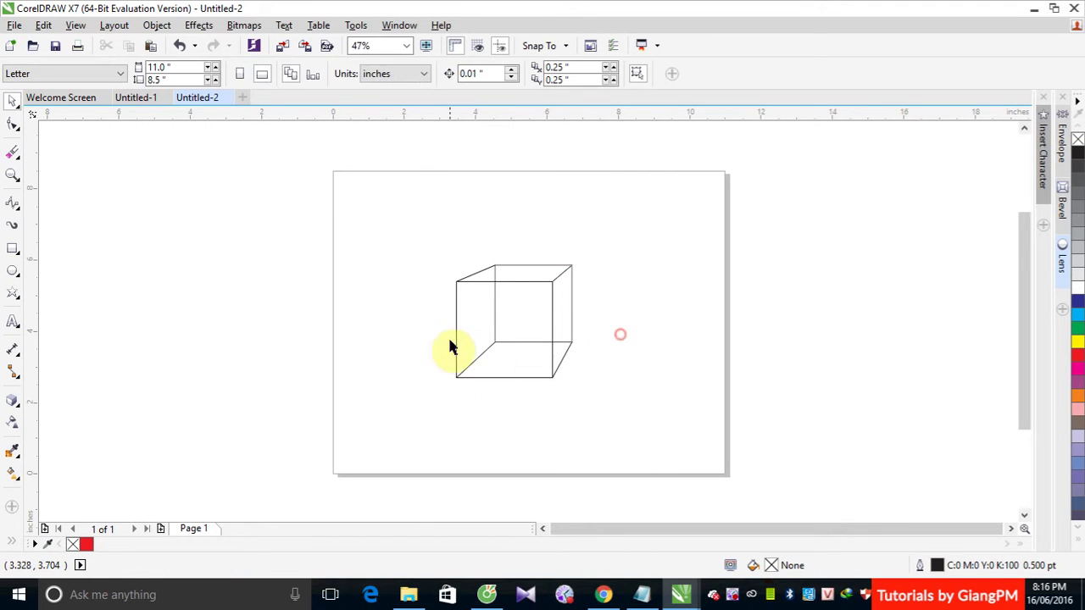
Select the whole extrude group of the wireframe cube and fill it red.
{"action": "left_click", "coordinate": [493, 275]}
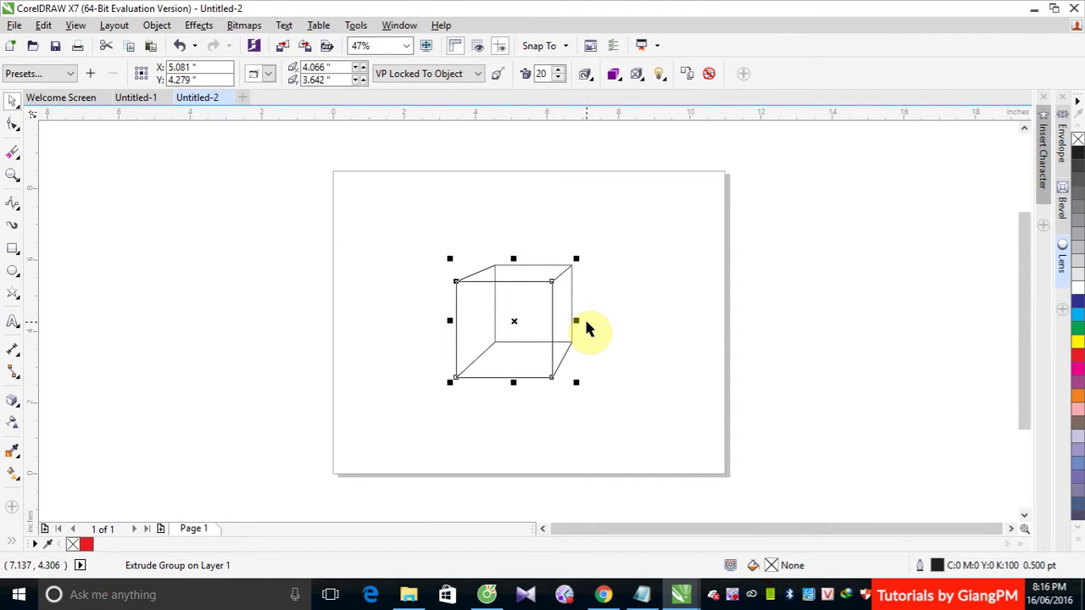
{"action": "left_click", "coordinate": [622, 280]}
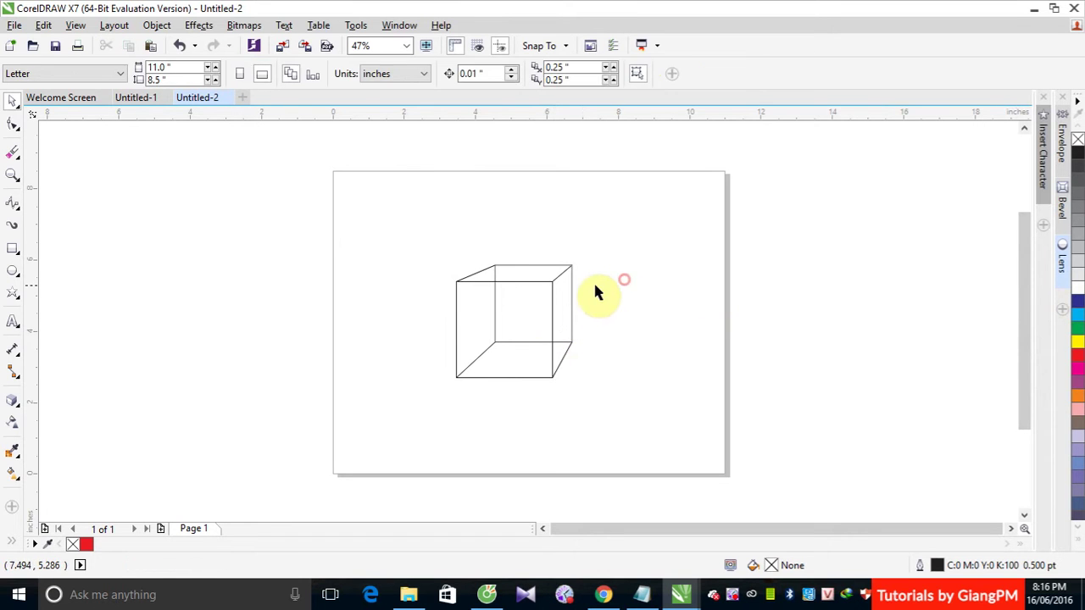
{"action": "left_click", "coordinate": [570, 291]}
{"action": "left_click", "coordinate": [1078, 356]}
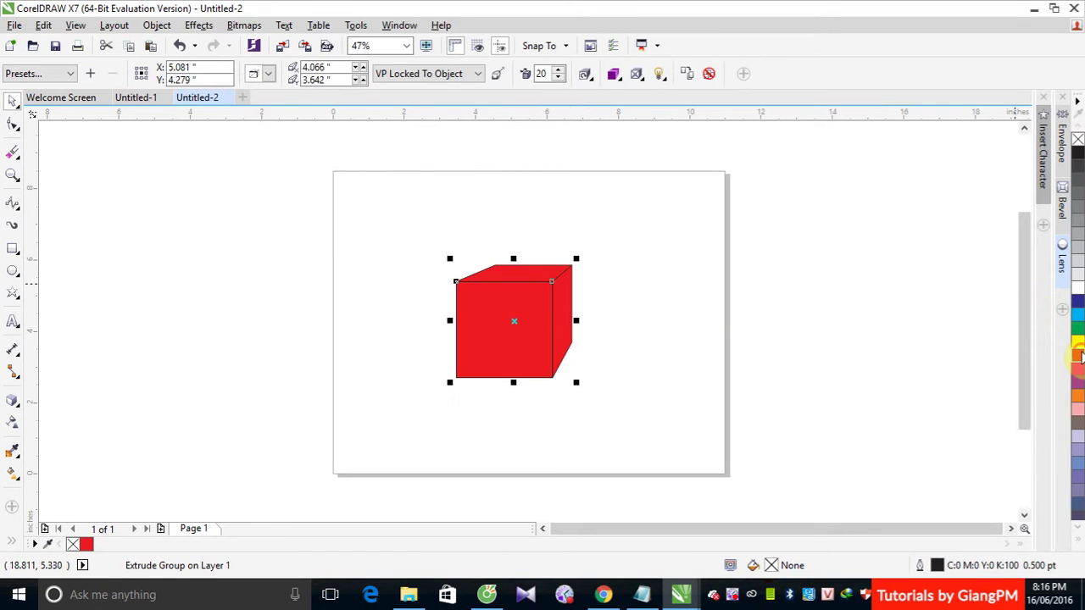
{"action": "left_click_drag", "start_coordinate": [472, 300], "coordinate": [508, 331]}
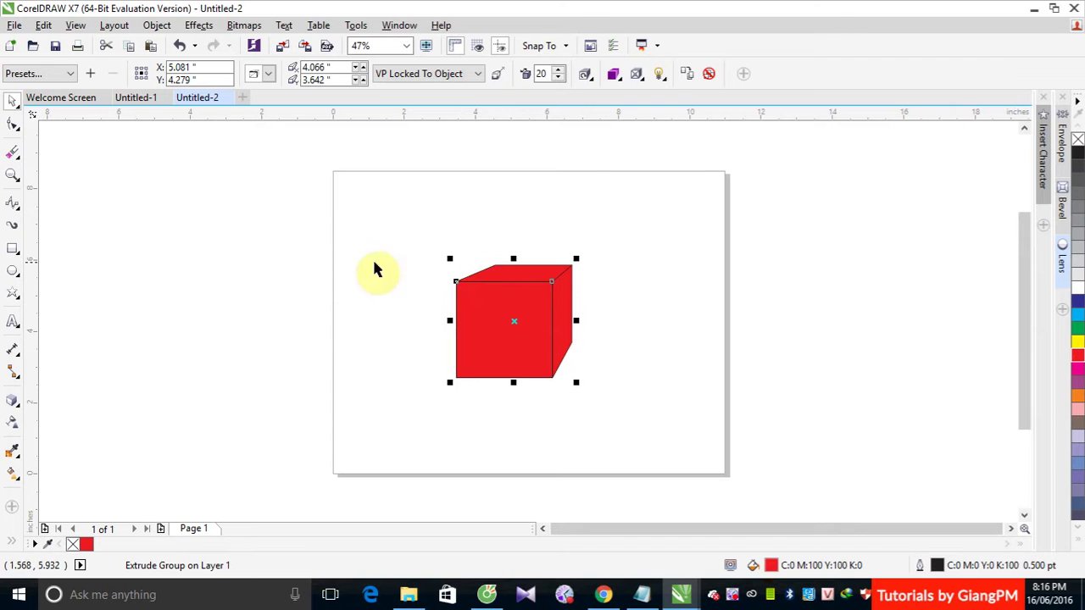
{"action": "mouse_move", "coordinate": [511, 270]}
{"action": "left_mouse_down"}
{"action": "mouse_move", "coordinate": [535, 291]}
{"action": "mouse_move", "coordinate": [537, 318]}
{"action": "left_mouse_up"}
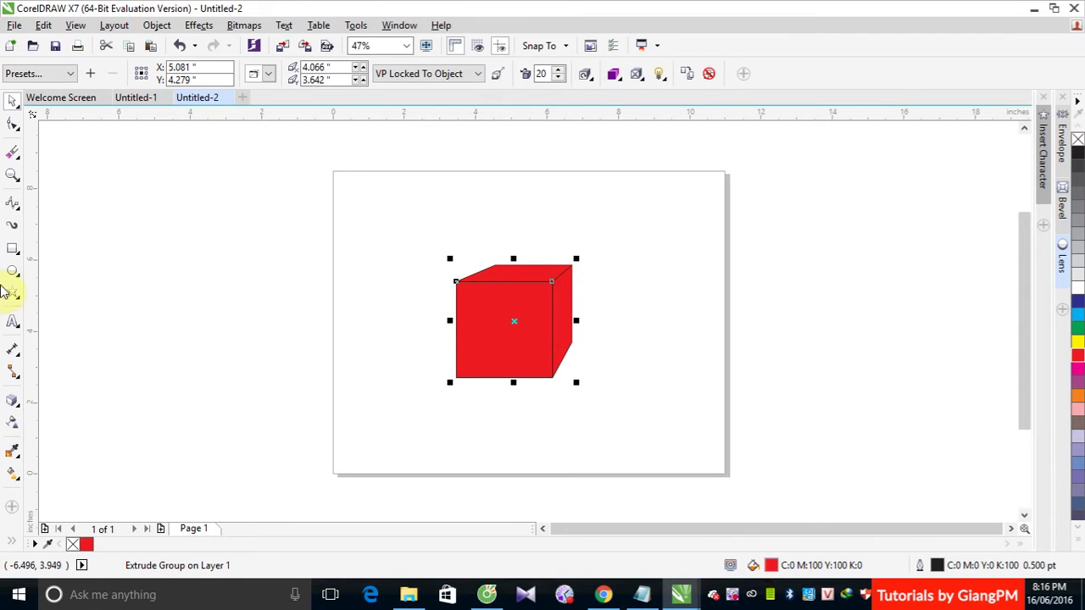
Draw a second rectangle about 3.03 by 2.92 inches beside the page, fill it red and select it.
{"action": "left_click", "coordinate": [13, 247]}
{"action": "left_click_drag", "start_coordinate": [114, 259], "coordinate": [222, 363]}
{"action": "left_click", "coordinate": [1078, 355]}
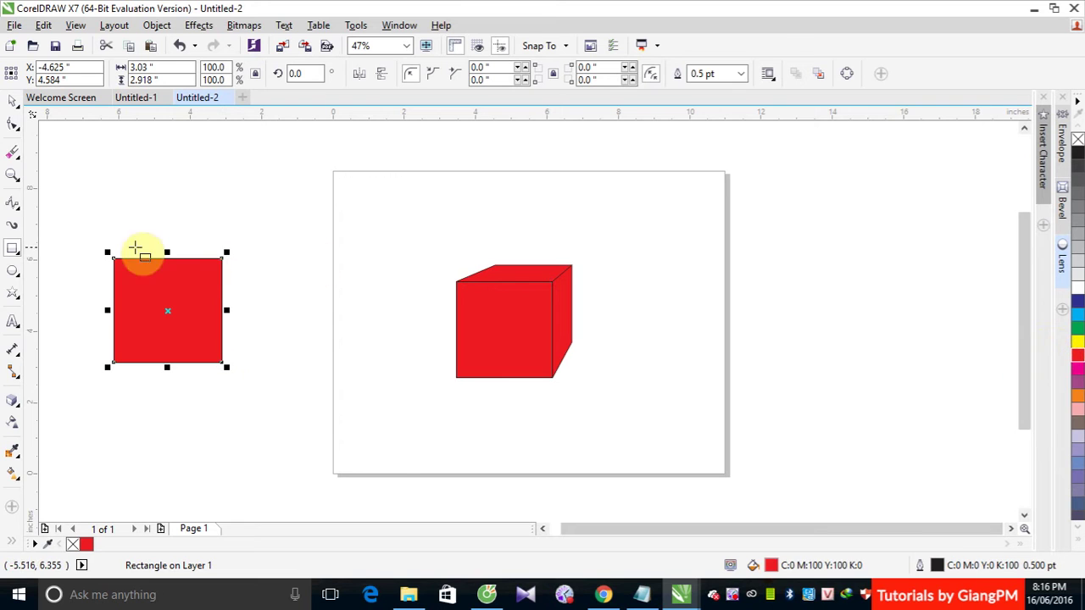
{"action": "left_click", "coordinate": [10, 99]}
{"action": "left_click", "coordinate": [173, 313]}
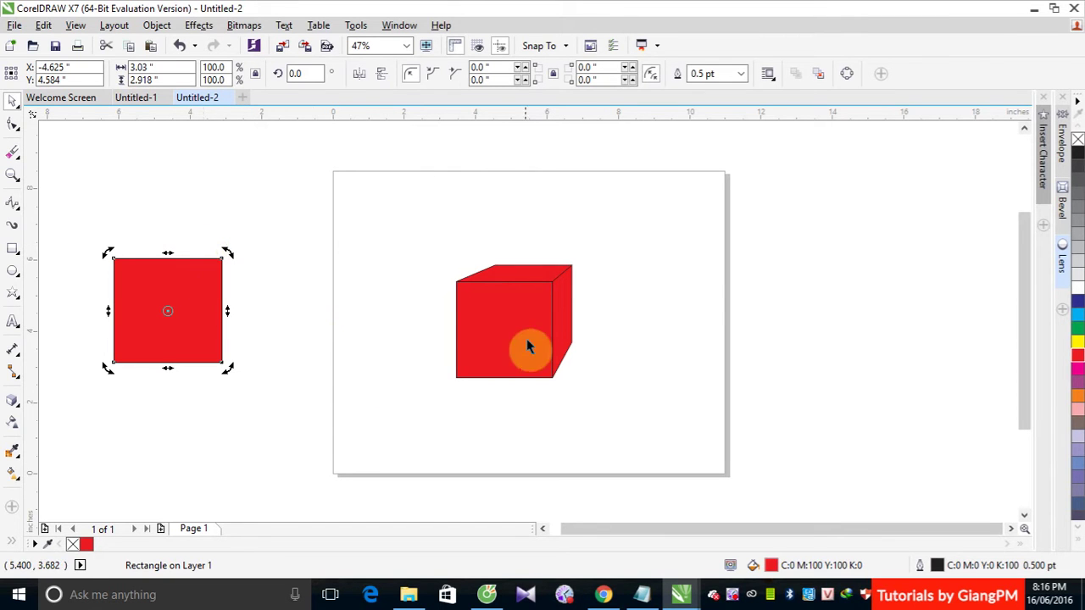
{"action": "left_click", "coordinate": [562, 307]}
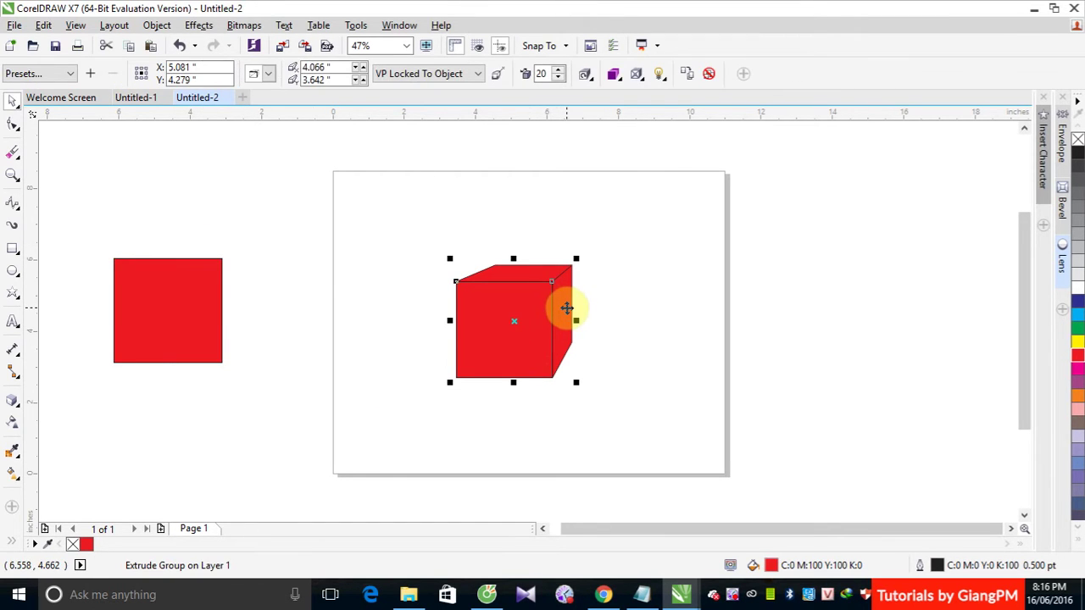
{"action": "left_click", "coordinate": [542, 334]}
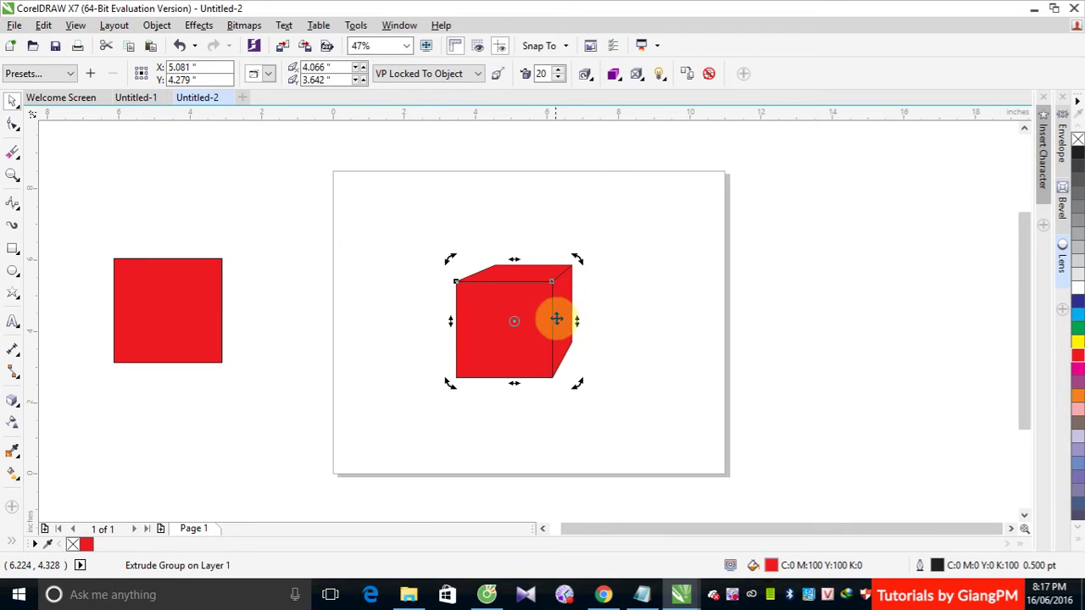
{"action": "left_click", "coordinate": [649, 293]}
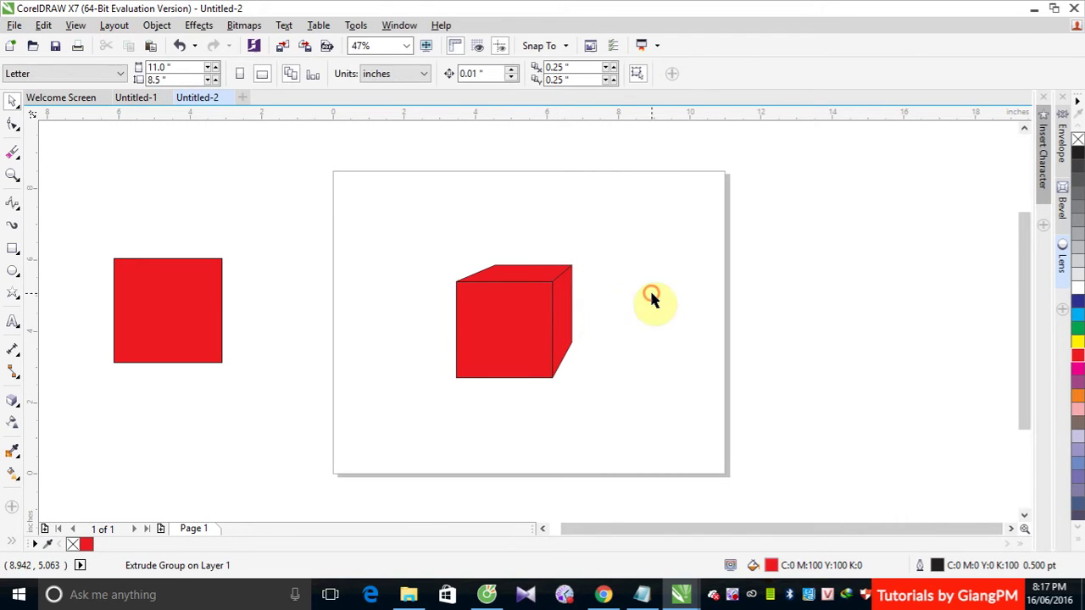
Show the extruded cube's rotation handles and rotate it freely in 3D so it stands tilted with its top face exposed.
{"action": "double_click", "coordinate": [560, 319]}
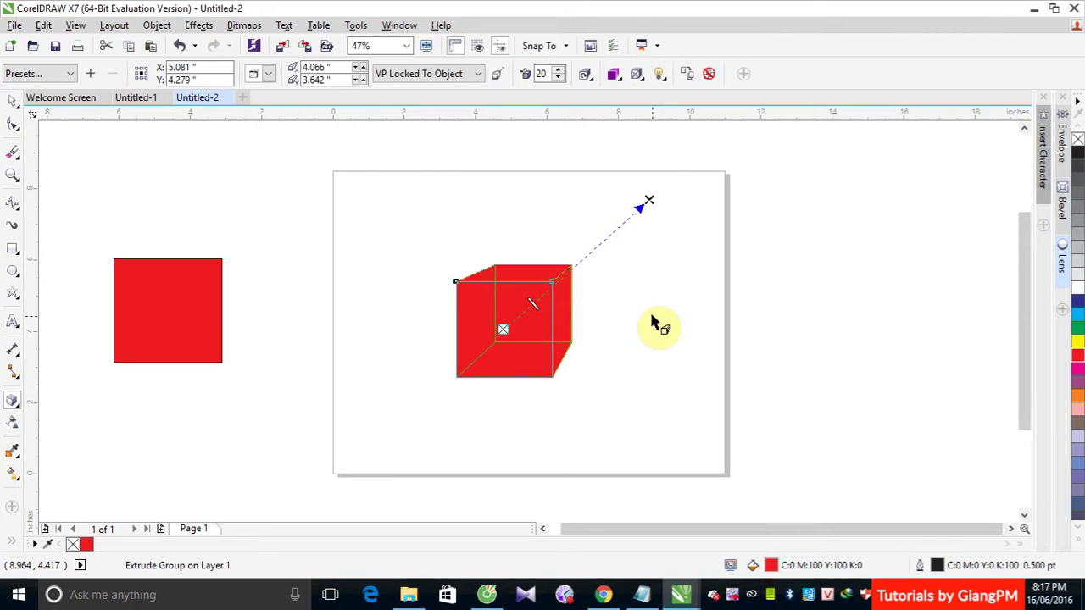
{"action": "left_click", "coordinate": [559, 300]}
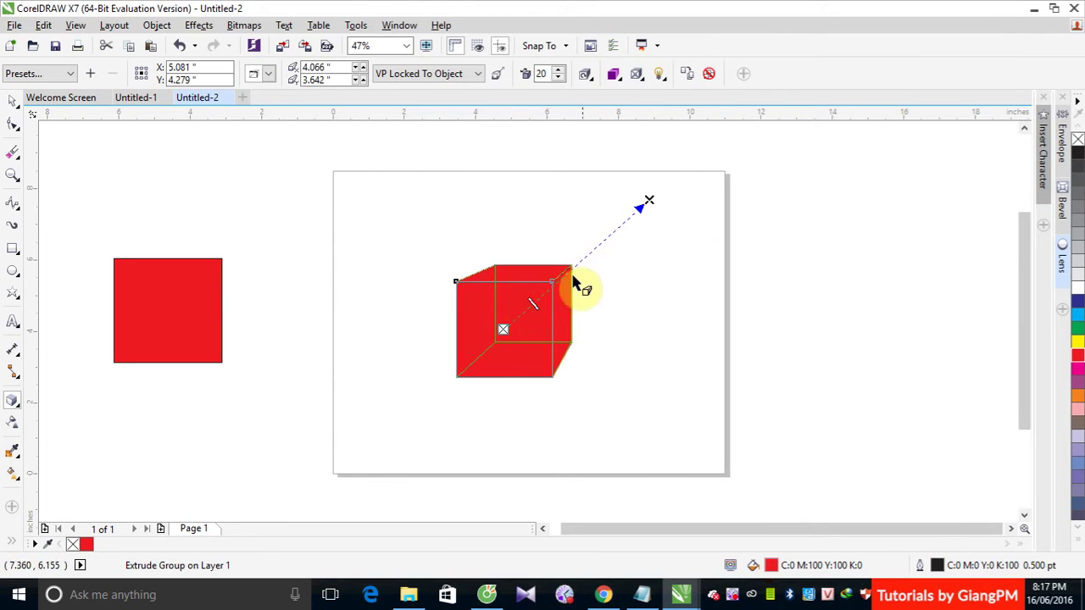
{"action": "left_click", "coordinate": [562, 319]}
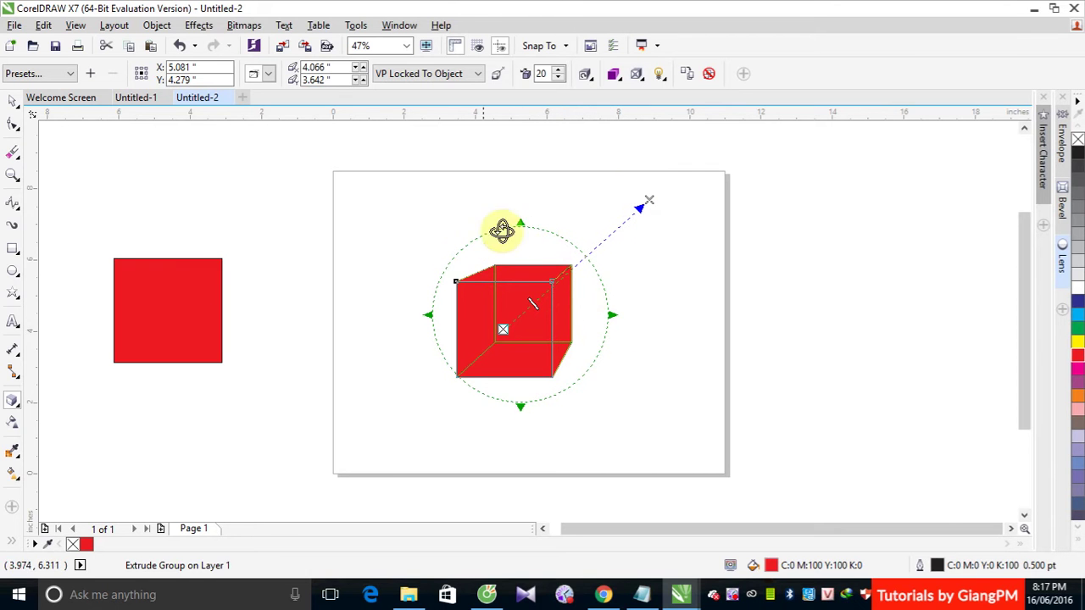
{"action": "left_click", "coordinate": [497, 282]}
{"action": "left_click", "coordinate": [486, 278]}
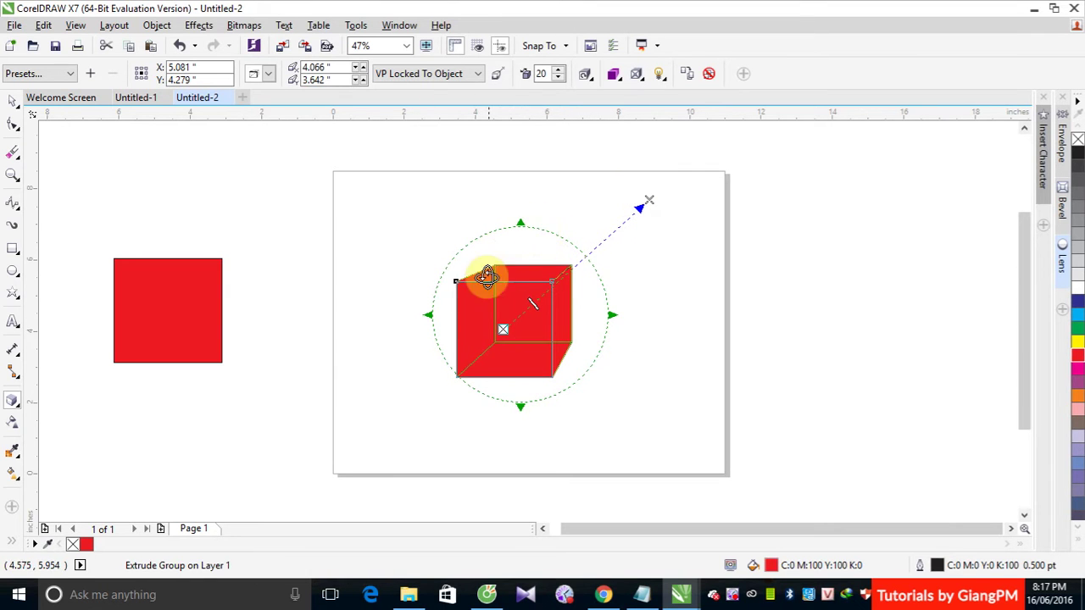
{"action": "left_click_drag", "start_coordinate": [544, 239], "coordinate": [477, 337]}
{"action": "left_click", "coordinate": [500, 316]}
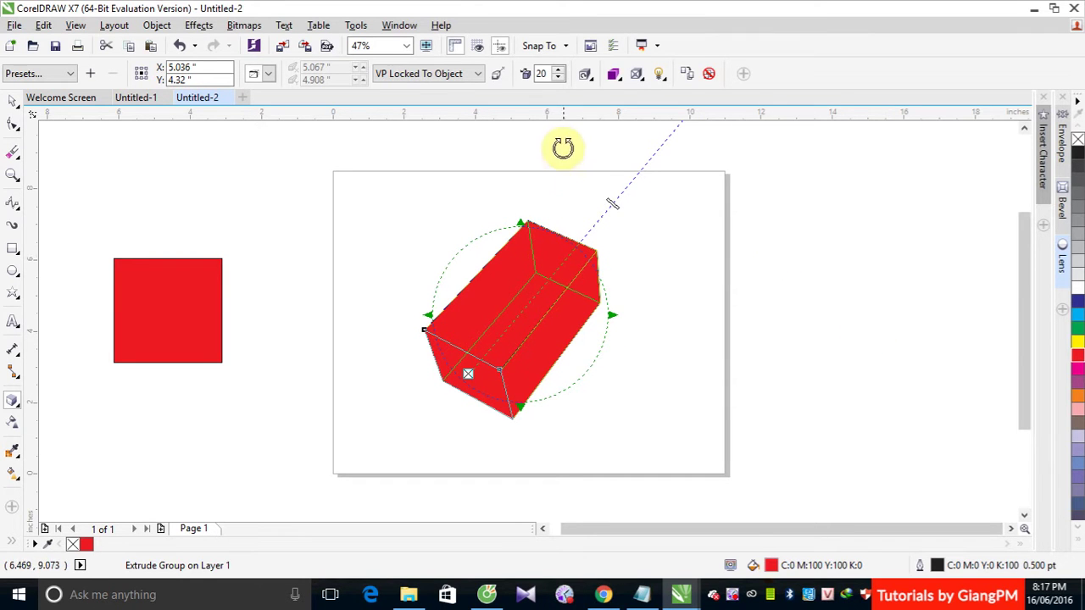
{"action": "left_click_drag", "start_coordinate": [1022, 242], "coordinate": [1014, 137]}
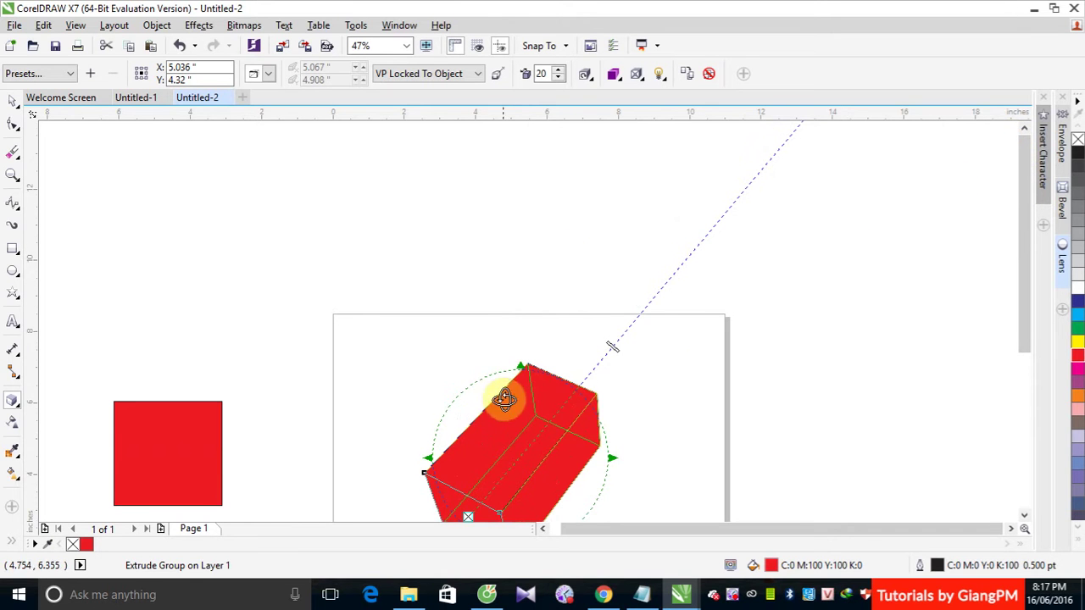
{"action": "left_click_drag", "start_coordinate": [503, 395], "coordinate": [528, 359]}
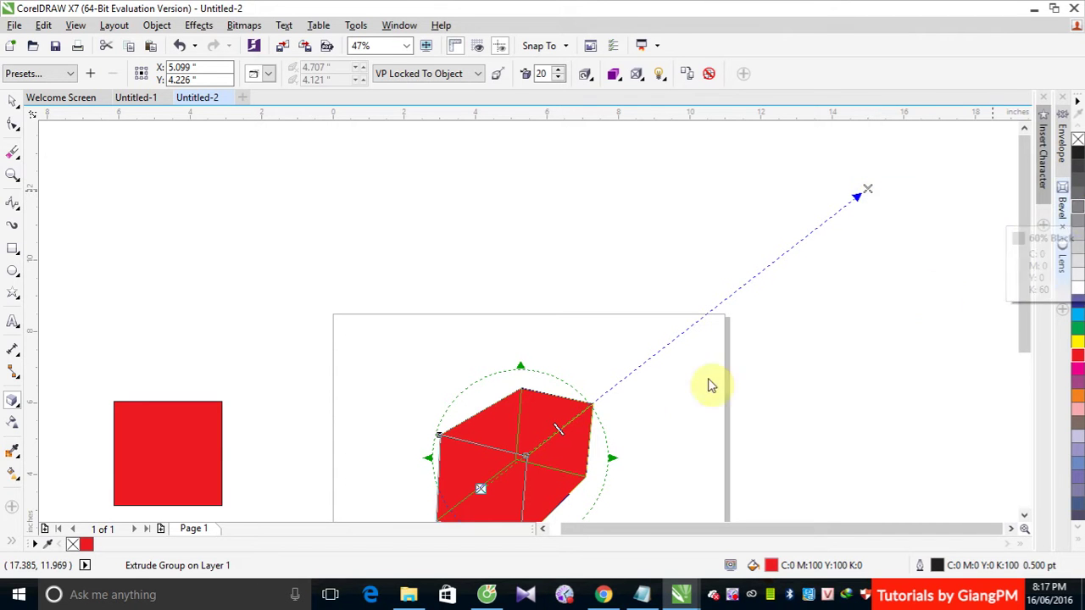
Reduce the rotated cube's extrusion depth to 13 with its interactive depth slider.
{"action": "left_click", "coordinate": [561, 430]}
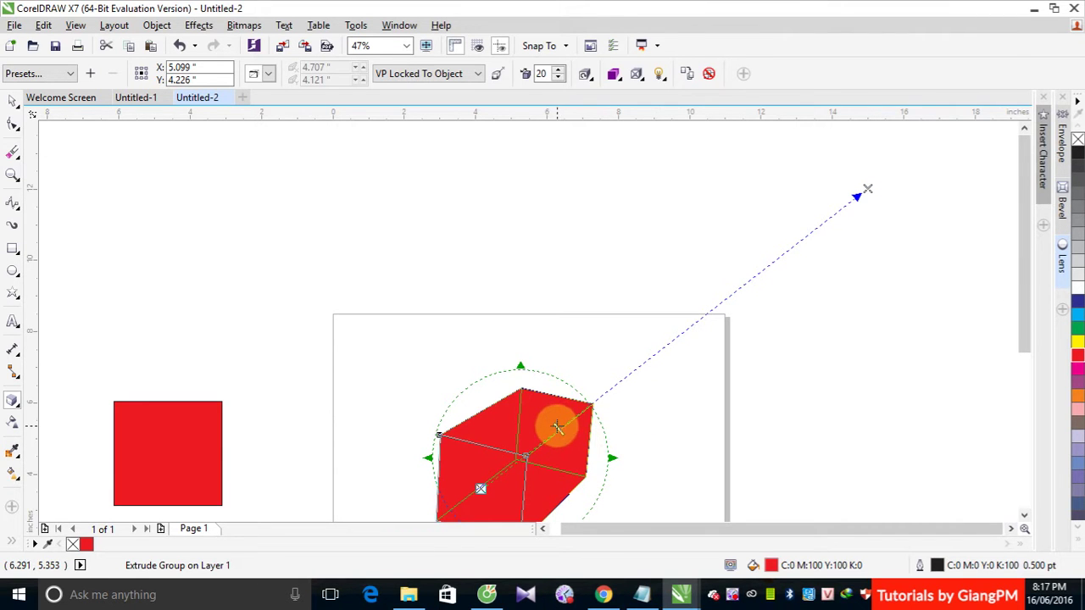
{"action": "left_click_drag", "start_coordinate": [549, 435], "coordinate": [542, 450]}
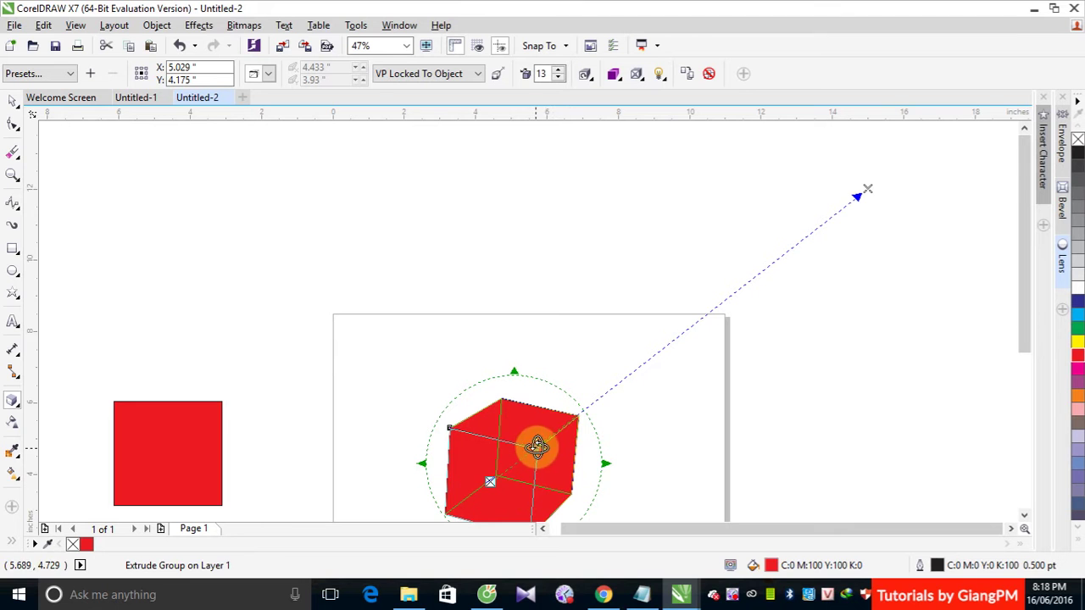
{"action": "right_click", "coordinate": [732, 597]}
{"action": "left_click", "coordinate": [758, 387]}
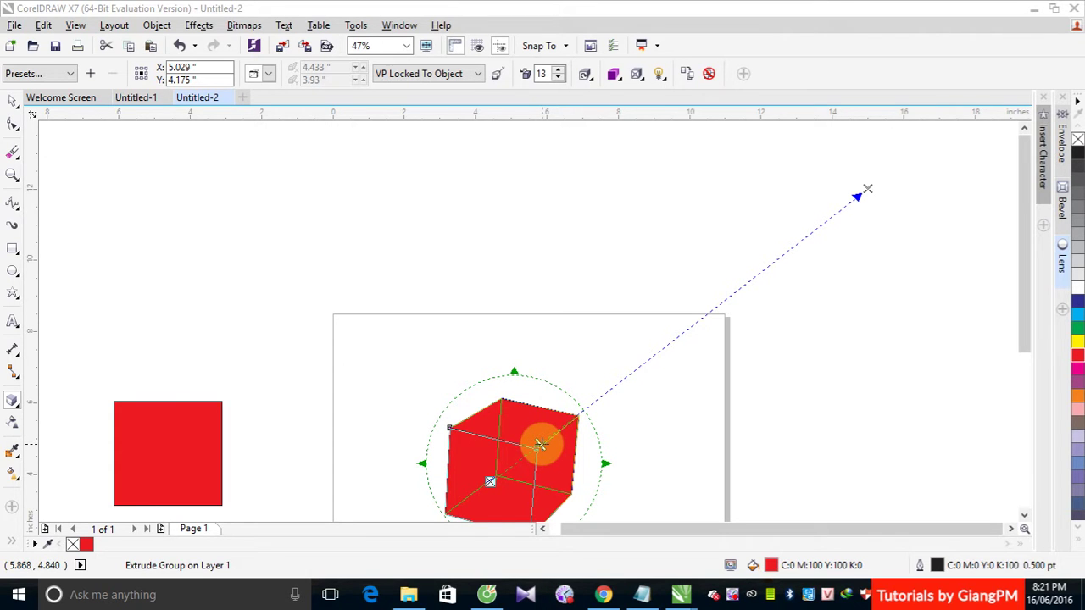
Reduce the tilted cube's extrusion depth to 8 with its interactive depth slider.
{"action": "left_click", "coordinate": [540, 73]}
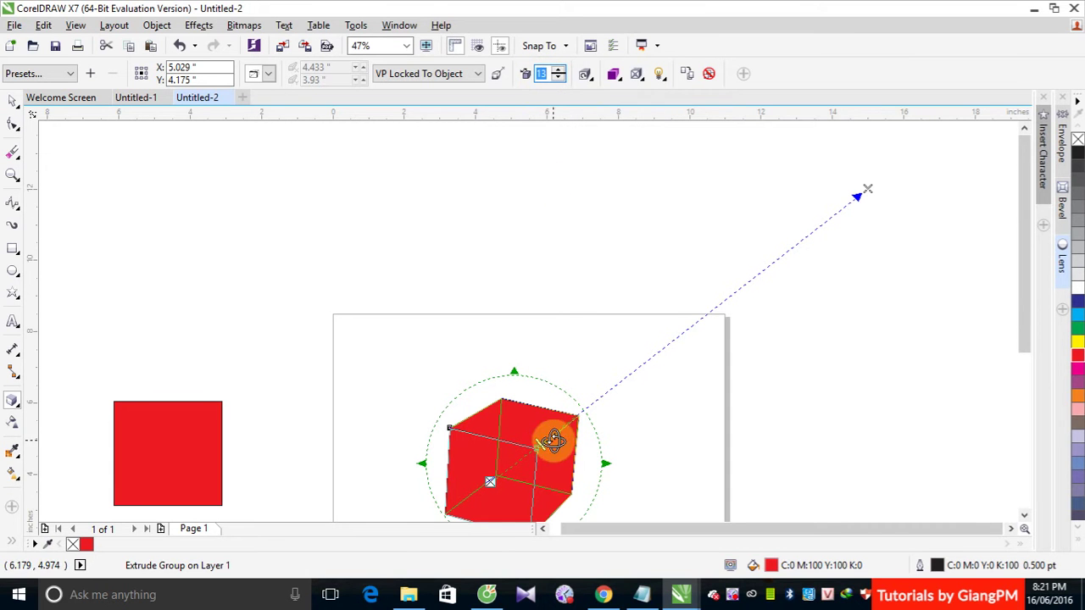
{"action": "left_click_drag", "start_coordinate": [541, 445], "coordinate": [572, 426]}
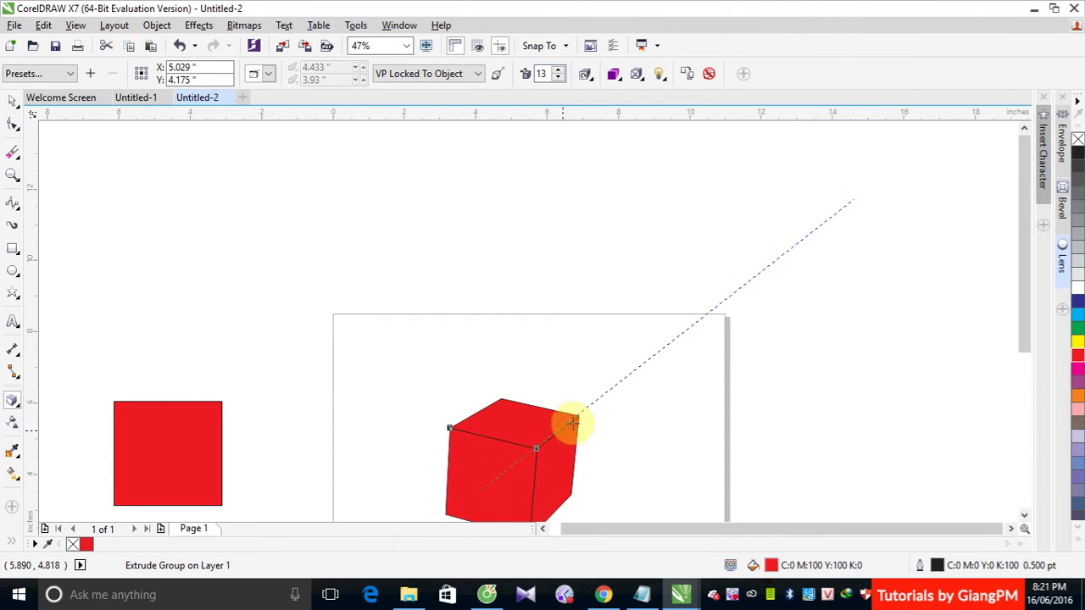
{"action": "left_click_drag", "start_coordinate": [636, 380], "coordinate": [643, 368]}
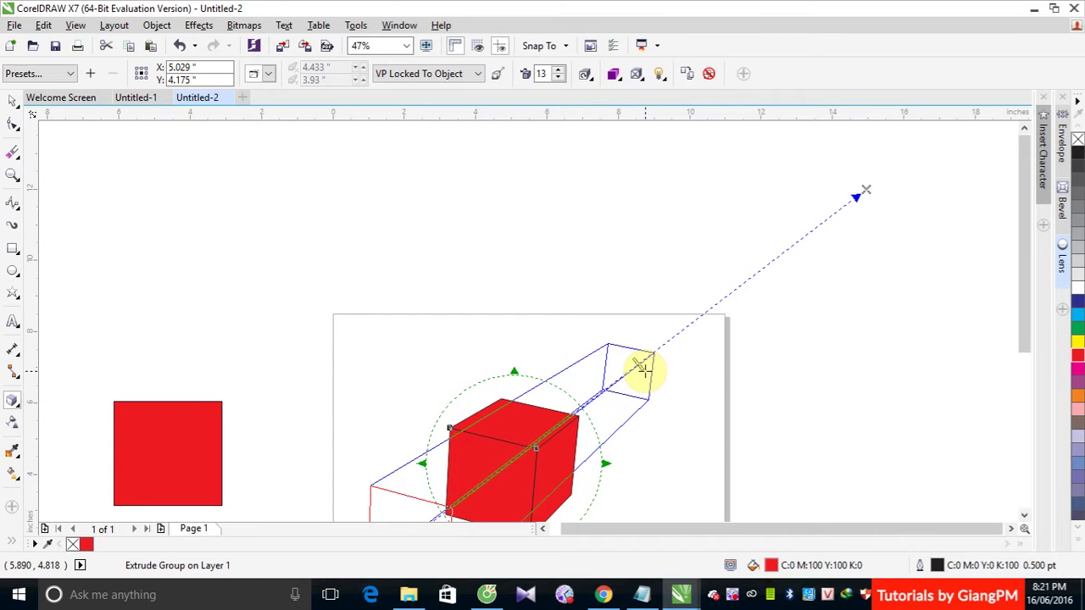
{"action": "left_click_drag", "start_coordinate": [642, 368], "coordinate": [576, 431]}
{"action": "left_click", "coordinate": [508, 436]}
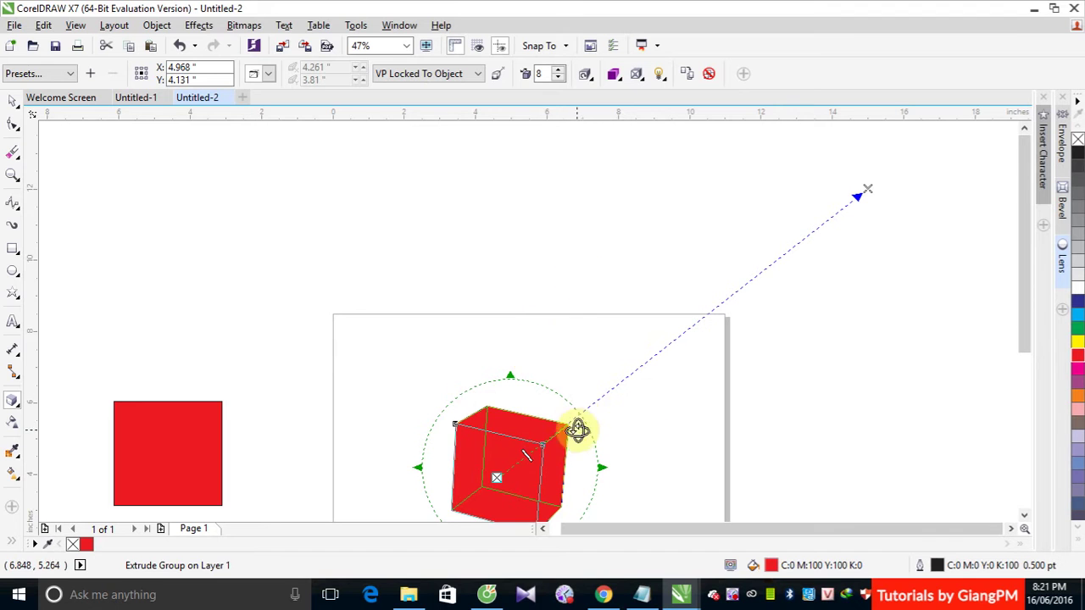
Rotate the cube freely in 3D with the extrusion rotation control, leaving its front, top and right faces exposed.
{"action": "left_click", "coordinate": [588, 80]}
{"action": "mouse_move", "coordinate": [637, 174]}
{"action": "left_mouse_down"}
{"action": "mouse_move", "coordinate": [640, 182]}
{"action": "mouse_move", "coordinate": [646, 163]}
{"action": "mouse_move", "coordinate": [667, 165]}
{"action": "mouse_move", "coordinate": [654, 170]}
{"action": "mouse_move", "coordinate": [661, 150]}
{"action": "mouse_move", "coordinate": [636, 140]}
{"action": "mouse_move", "coordinate": [644, 185]}
{"action": "mouse_move", "coordinate": [644, 163]}
{"action": "mouse_move", "coordinate": [654, 172]}
{"action": "mouse_move", "coordinate": [642, 141]}
{"action": "mouse_move", "coordinate": [627, 146]}
{"action": "mouse_move", "coordinate": [631, 134]}
{"action": "mouse_move", "coordinate": [618, 170]}
{"action": "mouse_move", "coordinate": [659, 187]}
{"action": "mouse_move", "coordinate": [664, 150]}
{"action": "mouse_move", "coordinate": [661, 197]}
{"action": "mouse_move", "coordinate": [663, 150]}
{"action": "mouse_move", "coordinate": [665, 181]}
{"action": "mouse_move", "coordinate": [635, 160]}
{"action": "mouse_move", "coordinate": [627, 175]}
{"action": "mouse_move", "coordinate": [644, 152]}
{"action": "mouse_move", "coordinate": [653, 158]}
{"action": "mouse_move", "coordinate": [650, 138]}
{"action": "mouse_move", "coordinate": [642, 160]}
{"action": "mouse_move", "coordinate": [588, 143]}
{"action": "mouse_move", "coordinate": [593, 155]}
{"action": "mouse_move", "coordinate": [634, 157]}
{"action": "mouse_move", "coordinate": [652, 172]}
{"action": "left_mouse_up"}
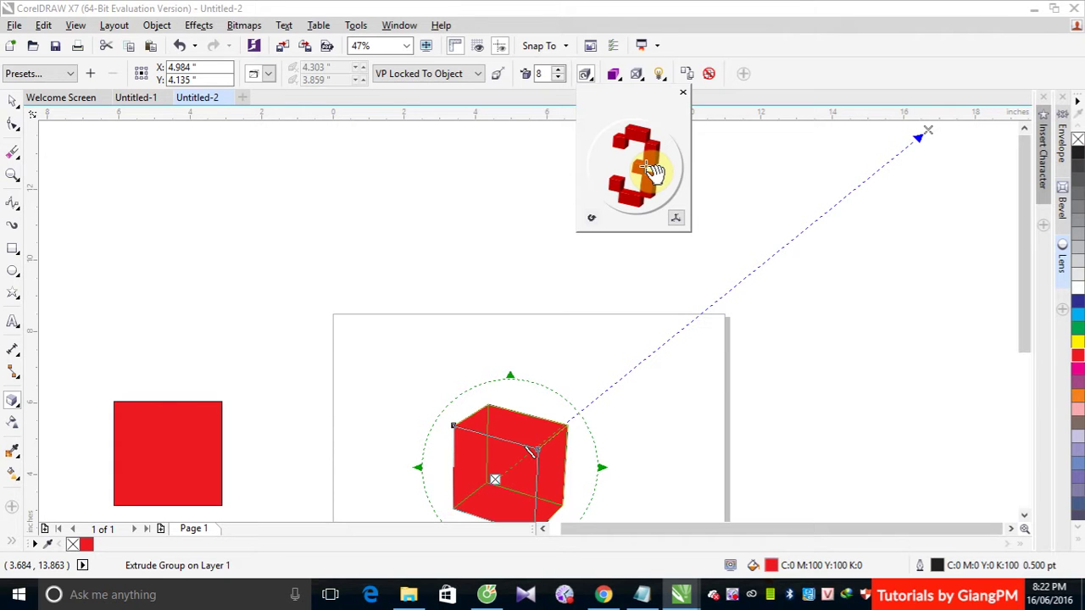
{"action": "left_click_drag", "start_coordinate": [653, 172], "coordinate": [638, 176]}
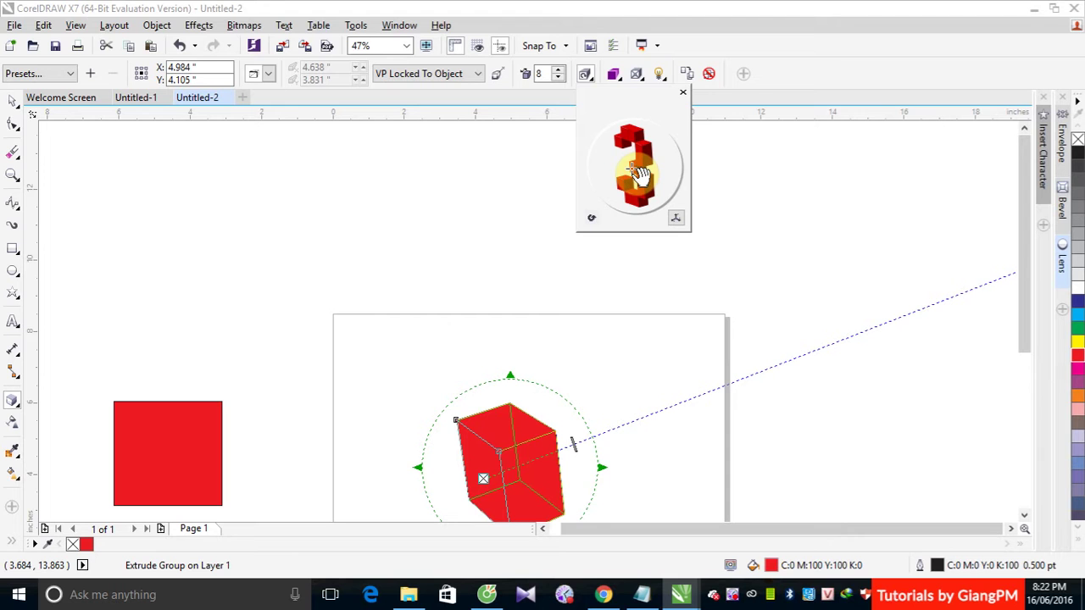
{"action": "left_click", "coordinate": [500, 441]}
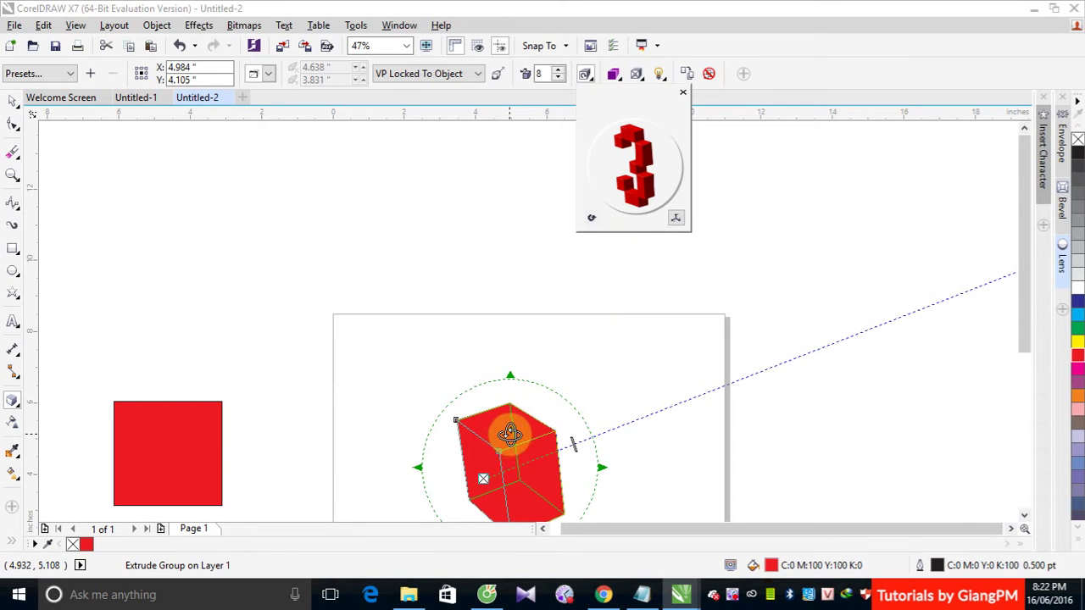
{"action": "left_click", "coordinate": [13, 100]}
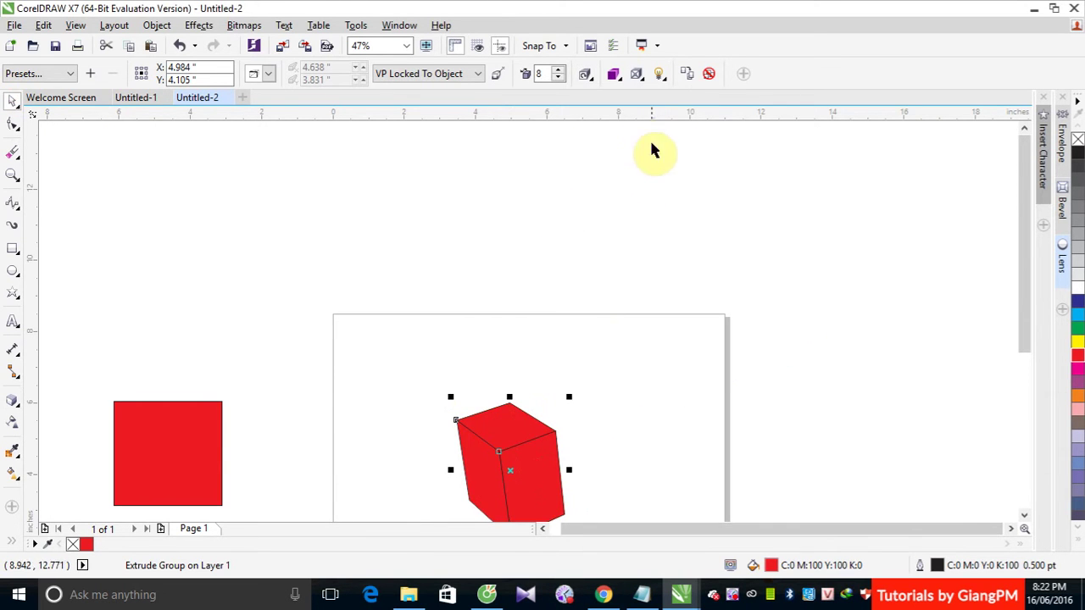
{"action": "left_click", "coordinate": [585, 74]}
{"action": "left_click_drag", "start_coordinate": [634, 162], "coordinate": [666, 170]}
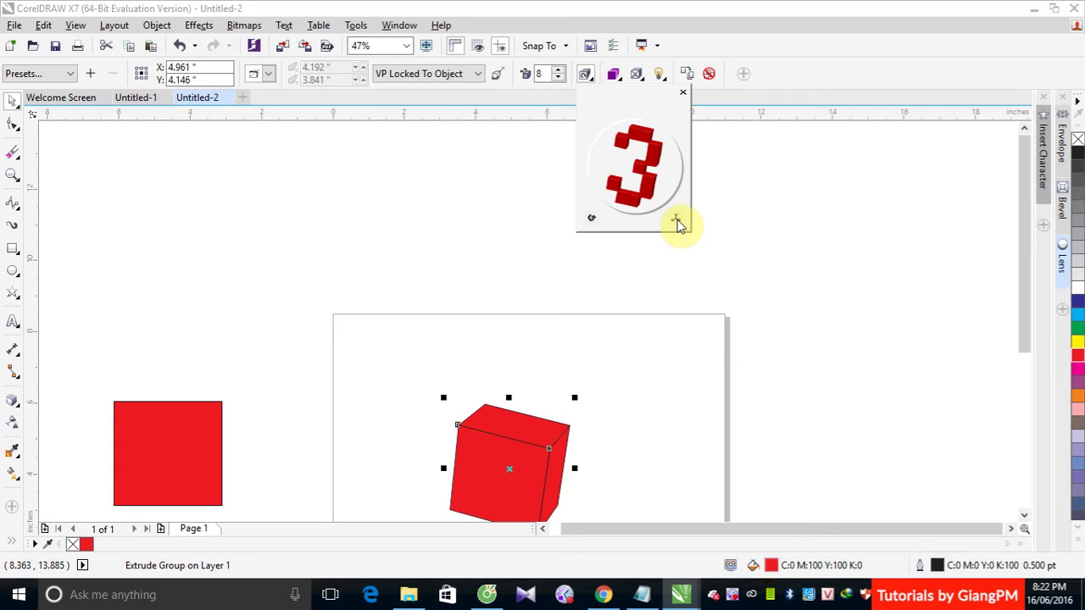
Switch the extrusion rotation to numeric values and set the z rotation to -5.
{"action": "left_click", "coordinate": [676, 220]}
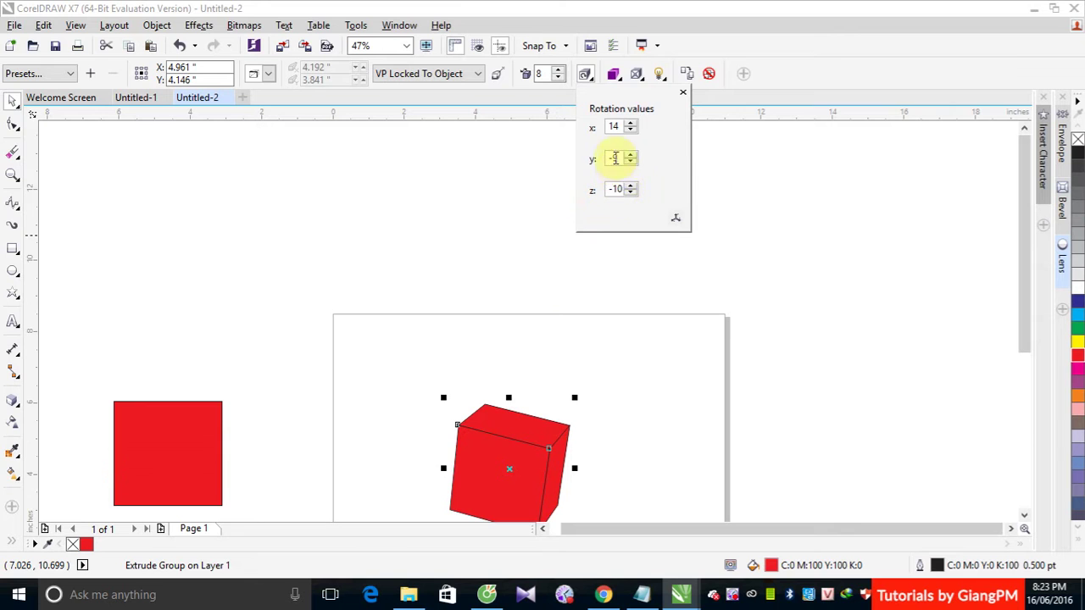
{"action": "left_click", "coordinate": [630, 185]}
{"action": "left_click", "coordinate": [630, 186]}
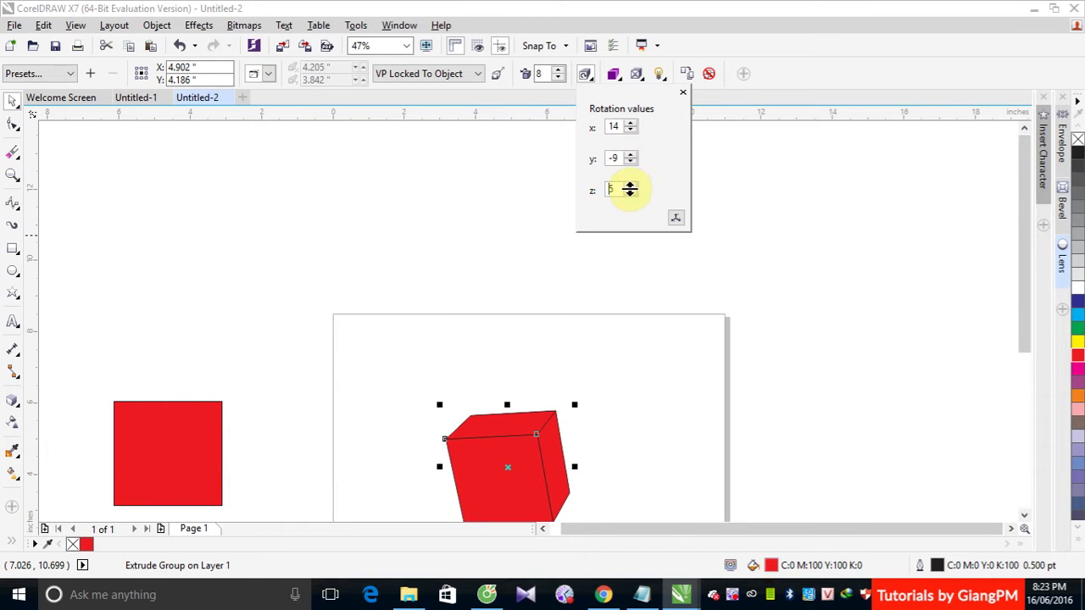
{"action": "left_click", "coordinate": [630, 186]}
{"action": "left_click", "coordinate": [630, 193]}
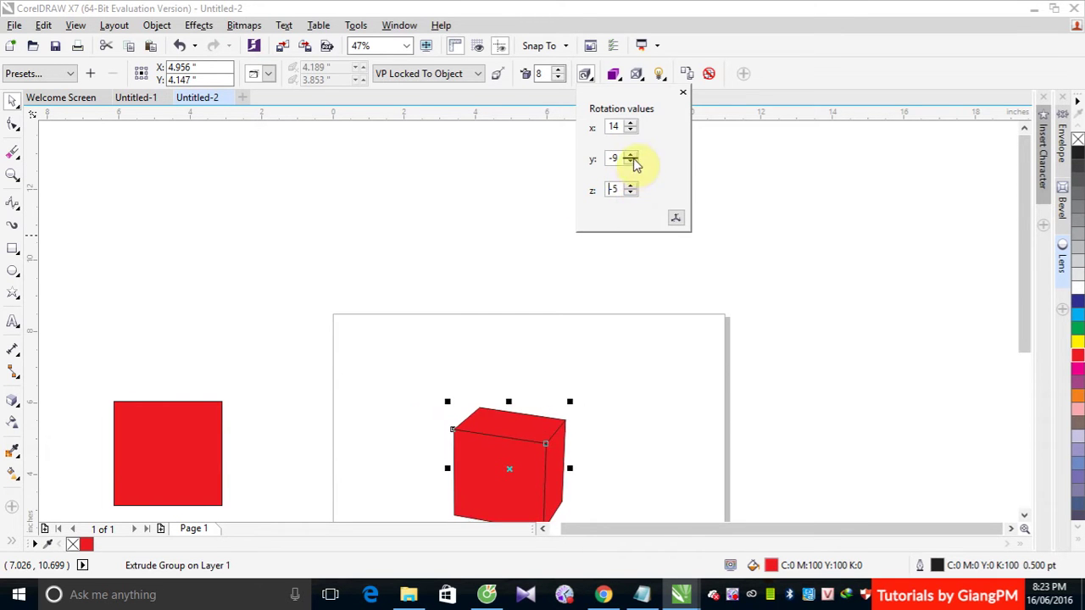
Set the cube's y rotation value to -19.
{"action": "left_click", "coordinate": [632, 157]}
{"action": "left_click", "coordinate": [631, 156]}
{"action": "left_click", "coordinate": [631, 157]}
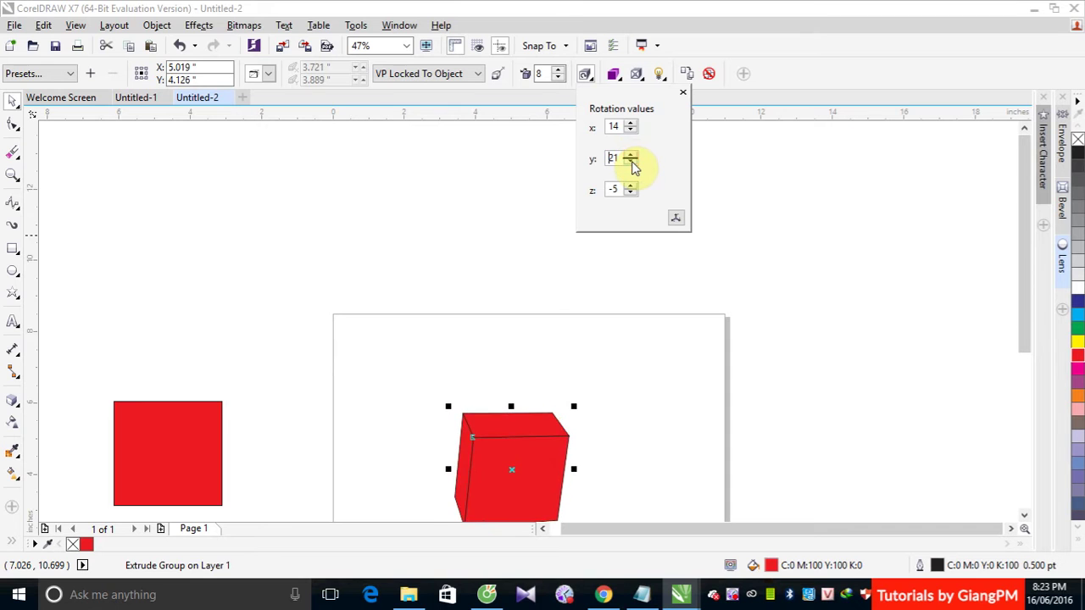
{"action": "left_click", "coordinate": [631, 163]}
{"action": "left_click", "coordinate": [631, 164]}
{"action": "left_click", "coordinate": [632, 164]}
{"action": "left_click", "coordinate": [631, 164]}
{"action": "left_click", "coordinate": [631, 164]}
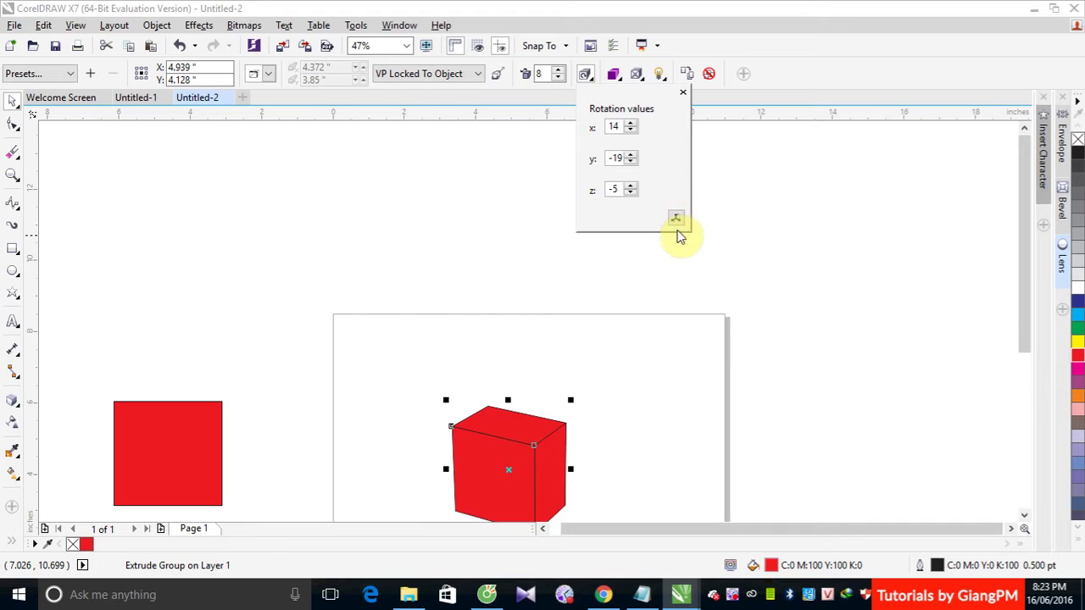
Return to the visual rotation control and reset the cube's extrusion rotation so it faces straight forward.
{"action": "left_click", "coordinate": [678, 222]}
{"action": "left_click_drag", "start_coordinate": [641, 158], "coordinate": [630, 209]}
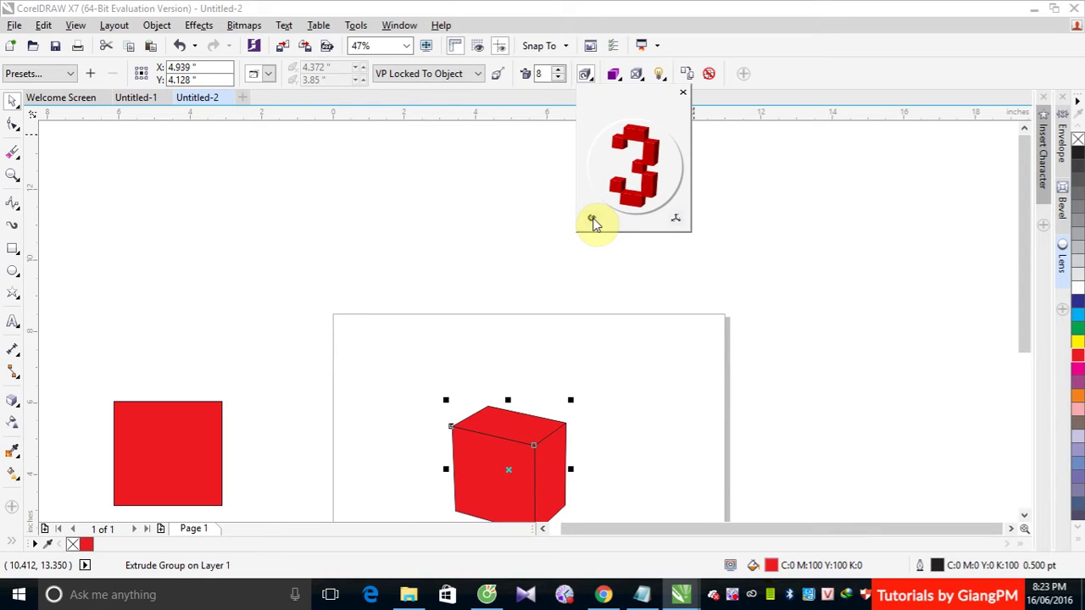
{"action": "left_click", "coordinate": [591, 219]}
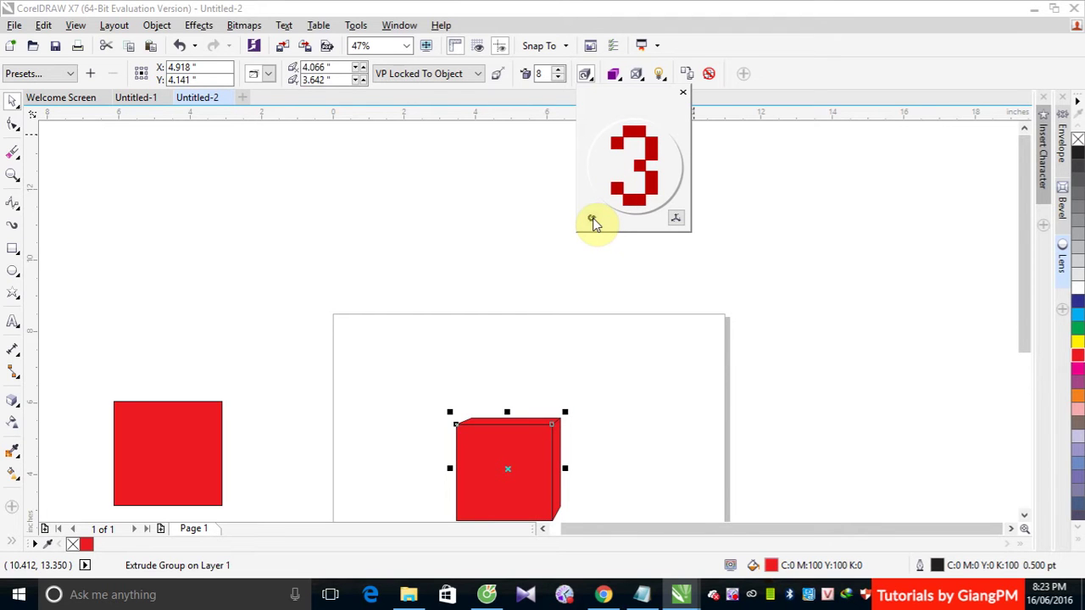
{"action": "left_click", "coordinate": [775, 48]}
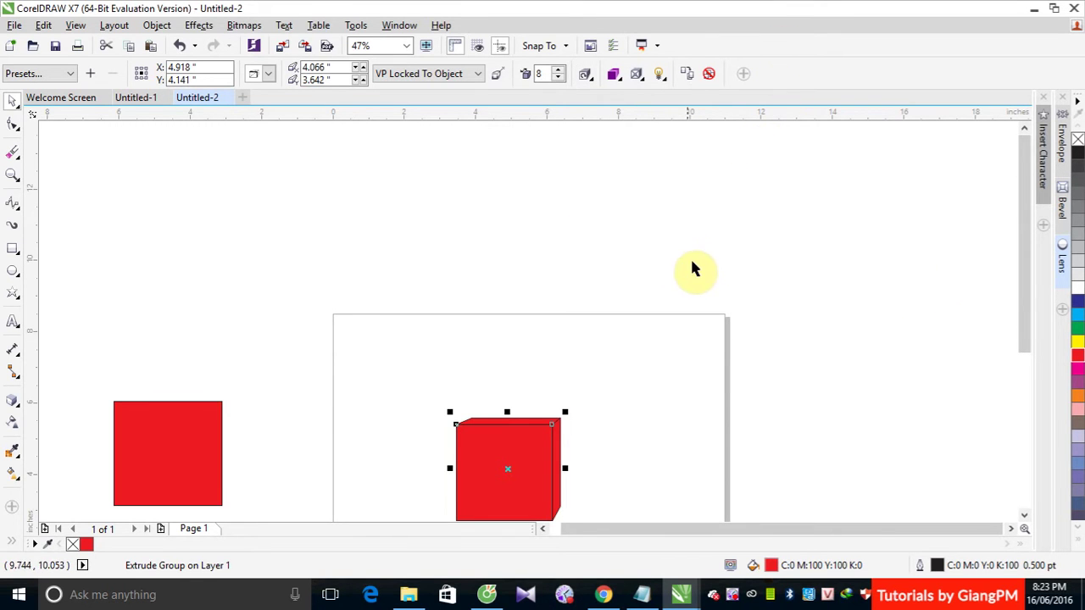
Color the cube's extruded sides with solid yellow, keeping the front face red.
{"action": "left_click_drag", "start_coordinate": [1026, 206], "coordinate": [1032, 242]}
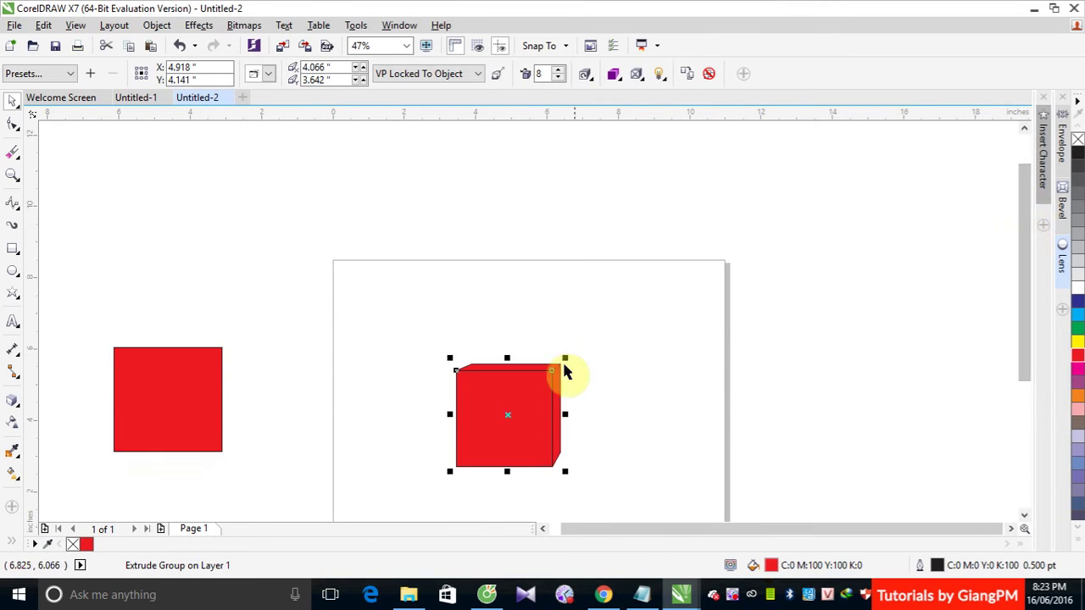
{"action": "left_click_drag", "start_coordinate": [504, 390], "coordinate": [509, 392]}
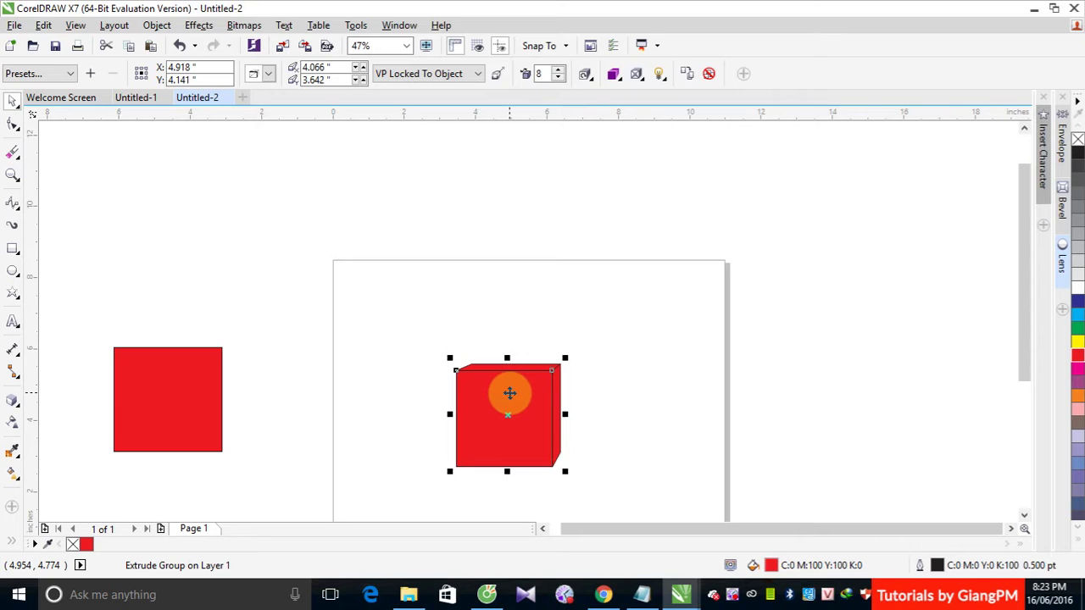
{"action": "left_click", "coordinate": [613, 76]}
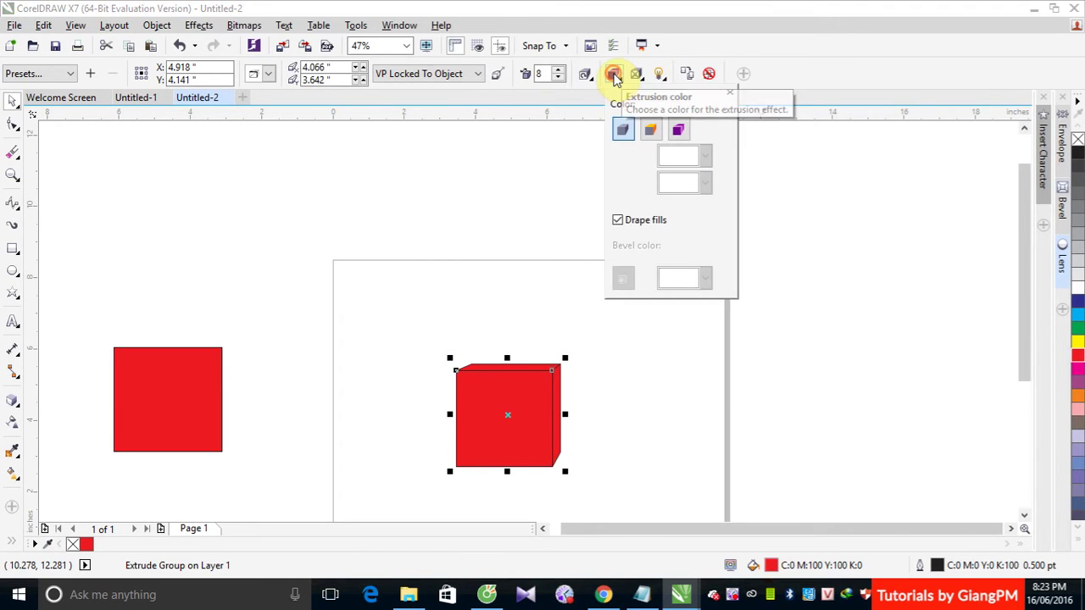
{"action": "left_click", "coordinate": [621, 129]}
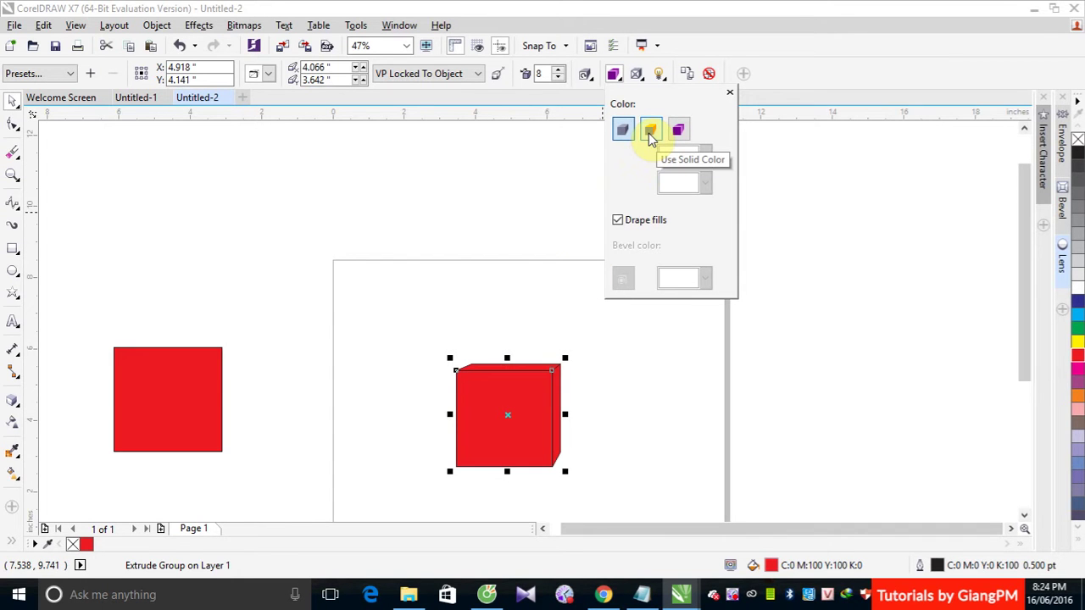
{"action": "left_click", "coordinate": [650, 133]}
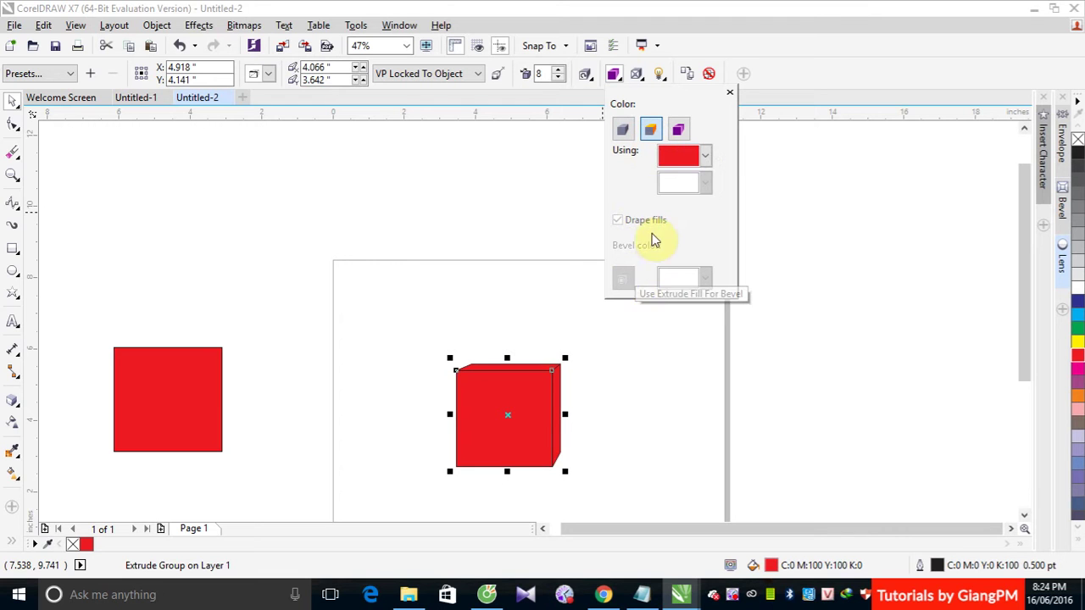
{"action": "left_click", "coordinate": [705, 157]}
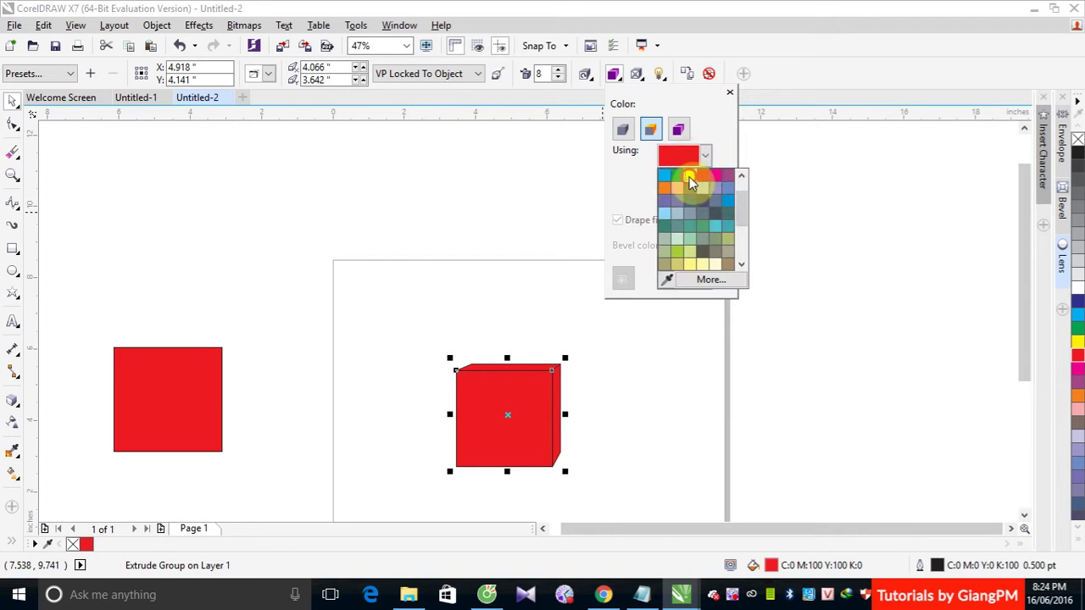
{"action": "left_click", "coordinate": [689, 176]}
{"action": "left_click", "coordinate": [532, 392]}
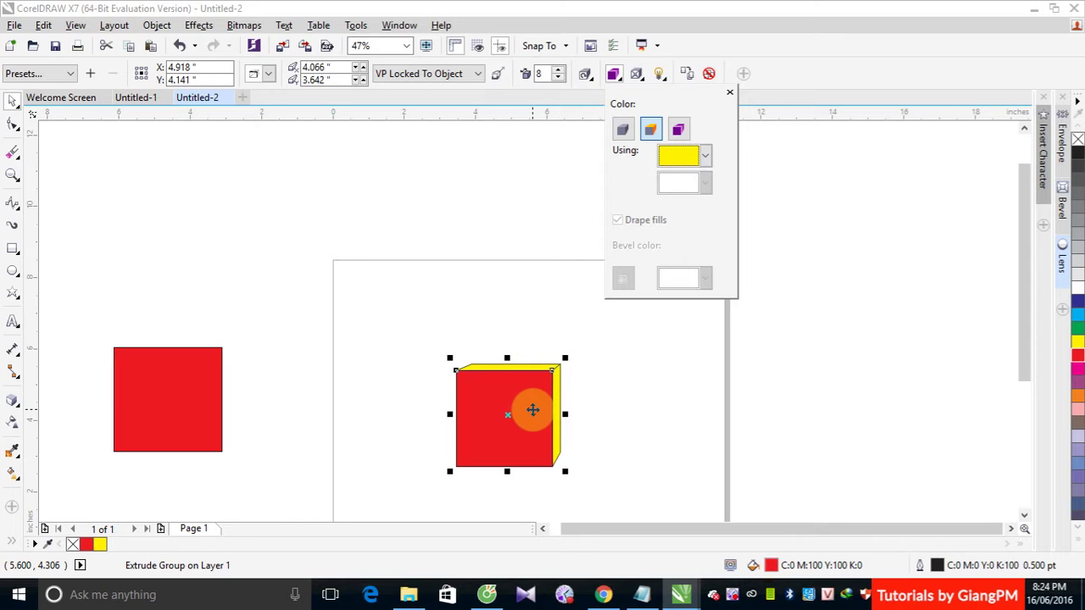
Apply color shading from red to black to the cube's extrusion and increase its depth to 23.
{"action": "left_click", "coordinate": [680, 130]}
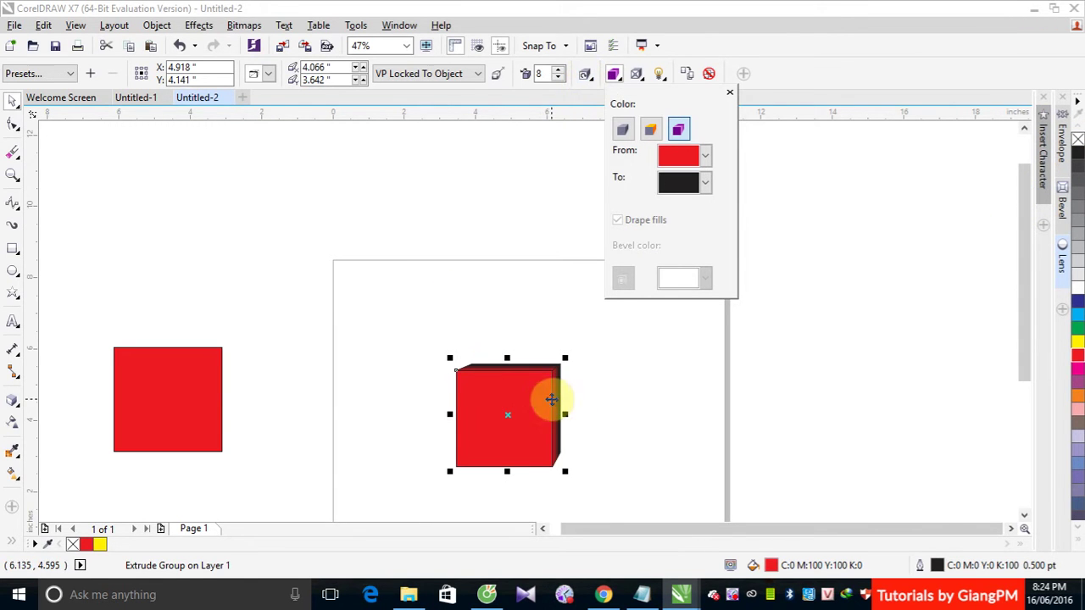
{"action": "left_click", "coordinate": [560, 70]}
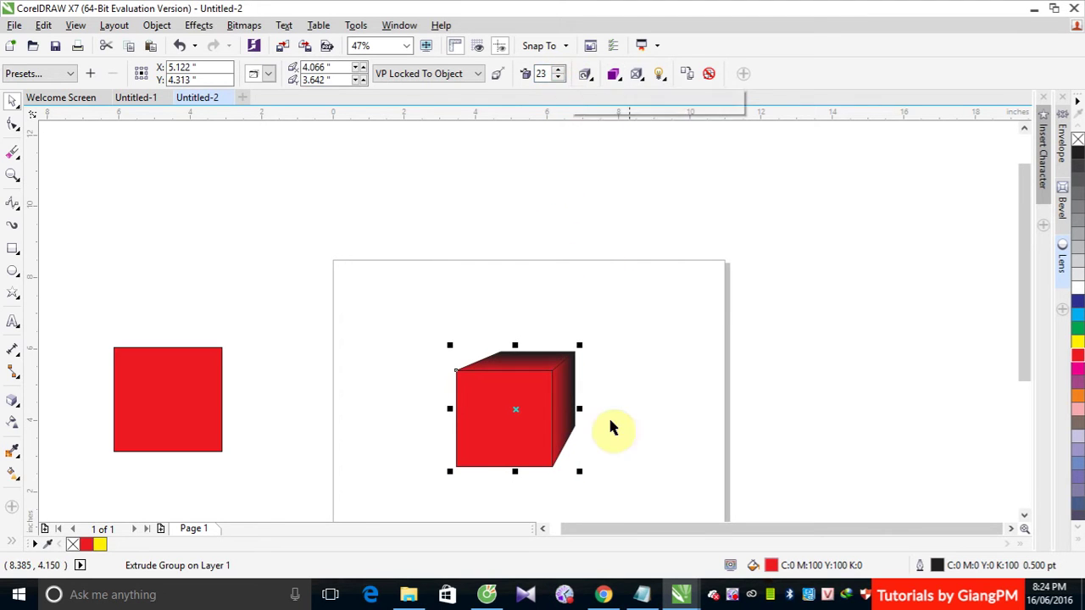
{"action": "left_click", "coordinate": [502, 410]}
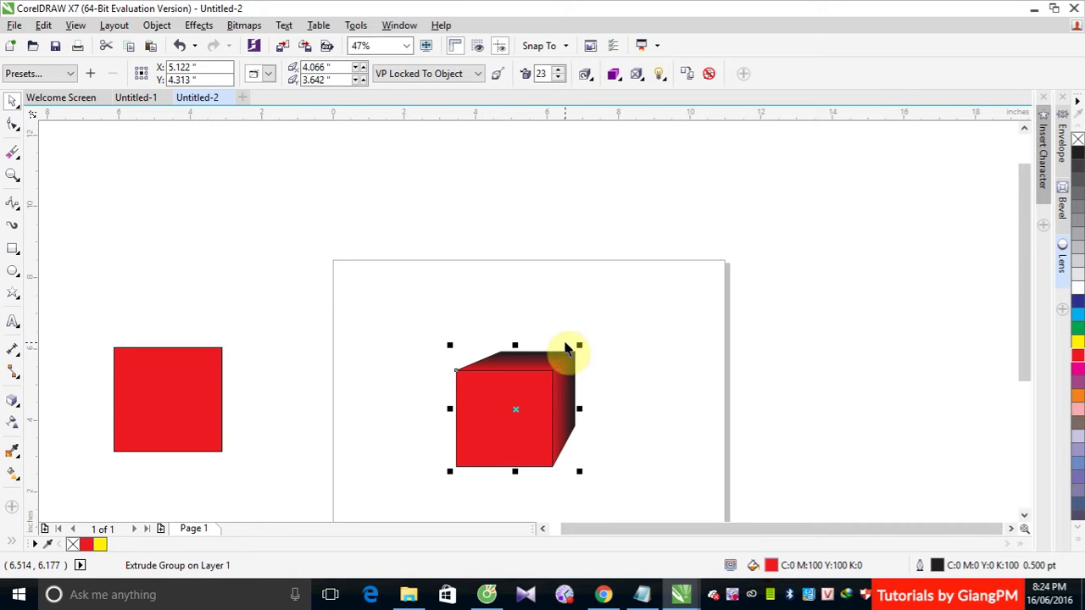
{"action": "left_click", "coordinate": [513, 366]}
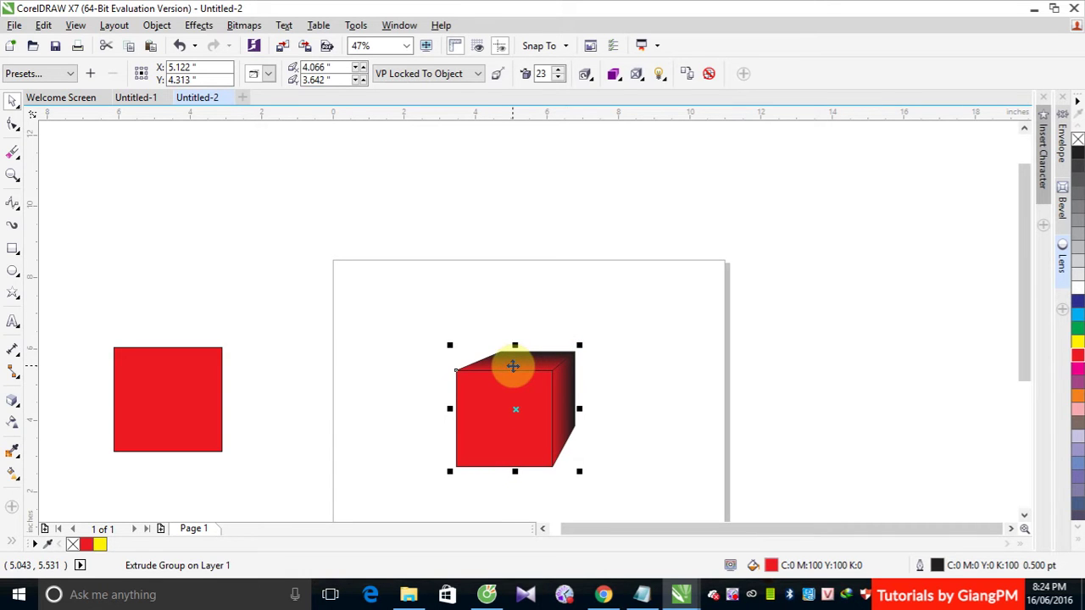
{"action": "left_click", "coordinate": [487, 467]}
{"action": "left_click", "coordinate": [557, 390]}
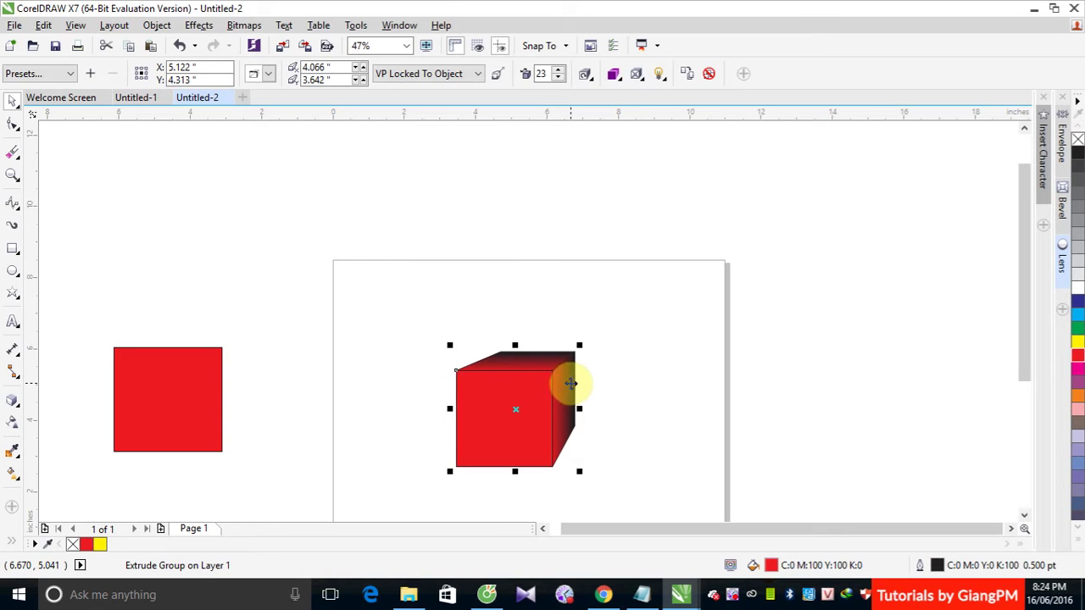
{"action": "left_click", "coordinate": [618, 75]}
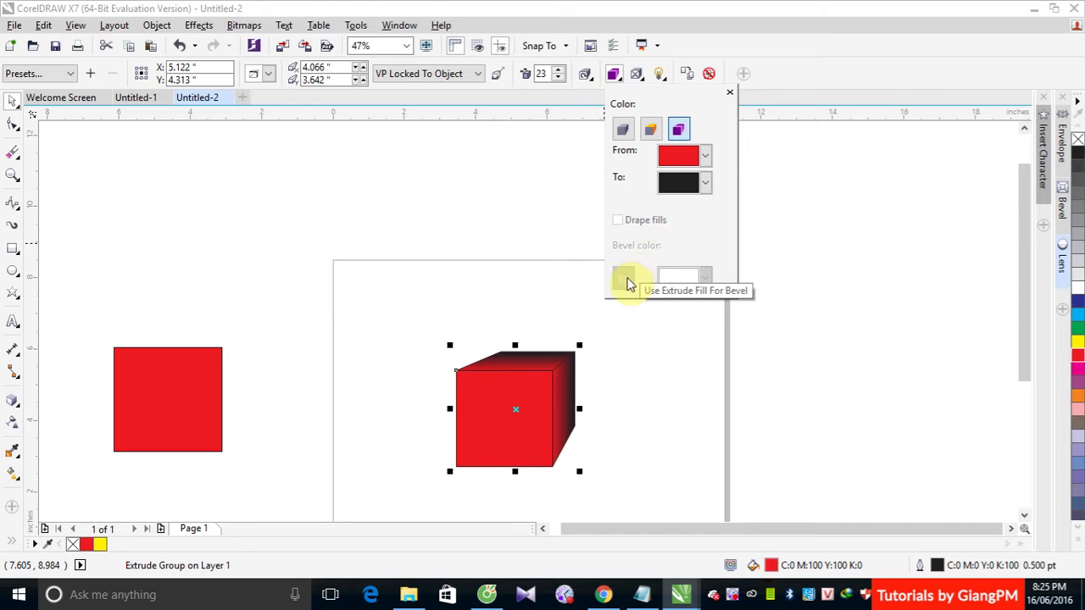
Bevel the extruded cube with a depth of 0.521 inches and an angle of 52°, and show only the bevel.
{"action": "left_click", "coordinate": [637, 76]}
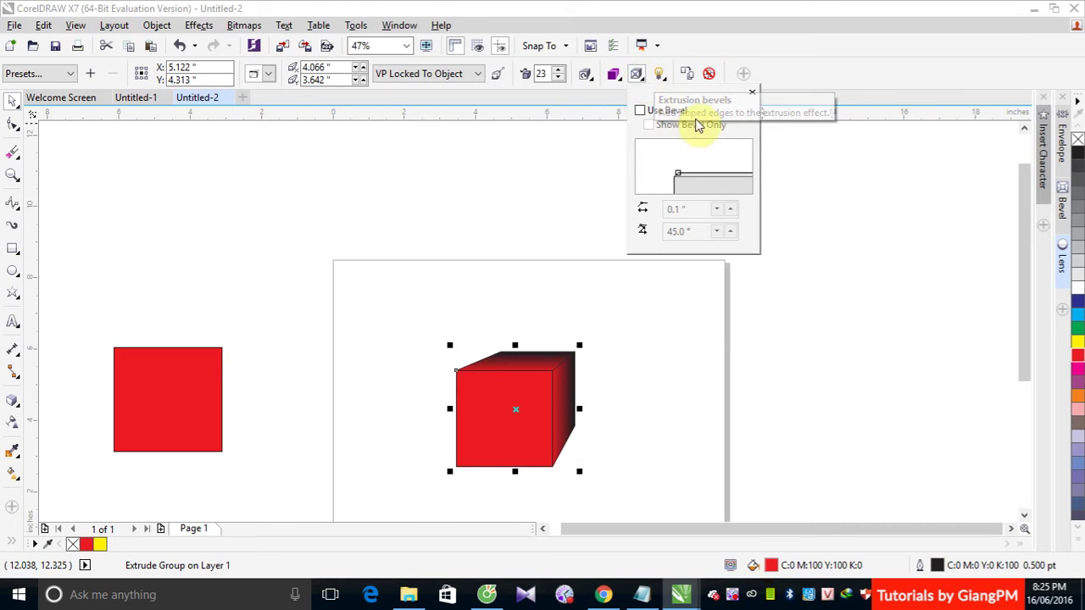
{"action": "left_click", "coordinate": [640, 111]}
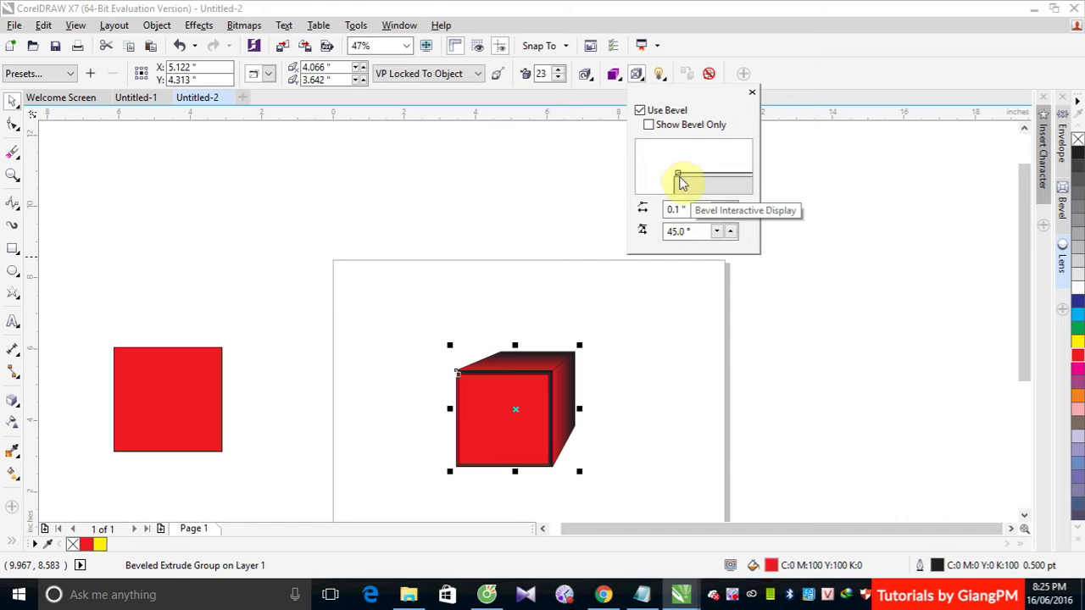
{"action": "left_click_drag", "start_coordinate": [681, 177], "coordinate": [711, 161]}
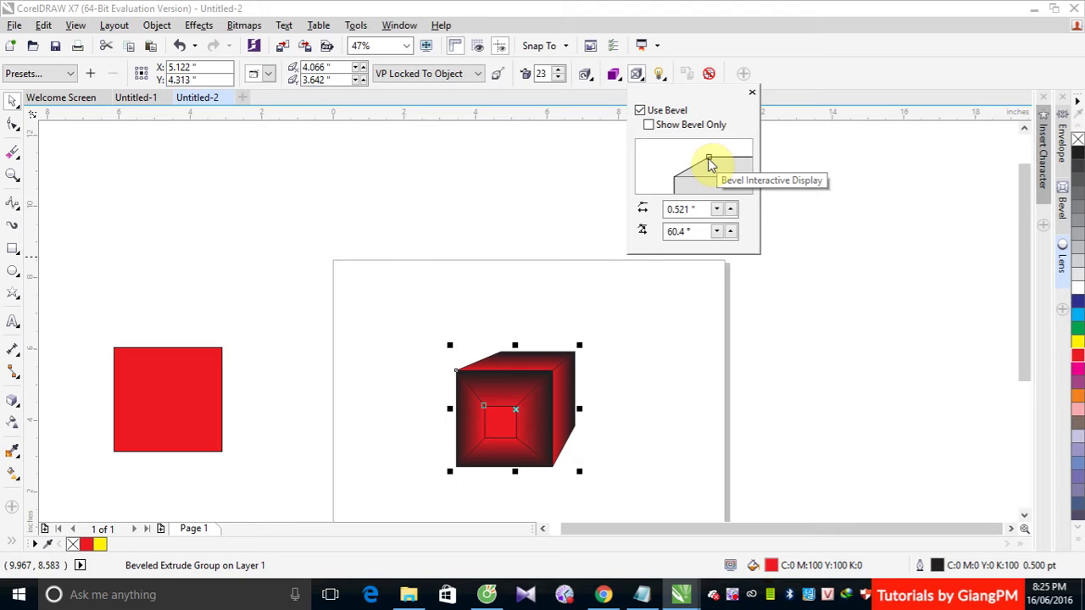
{"action": "mouse_move", "coordinate": [709, 161]}
{"action": "left_mouse_down"}
{"action": "mouse_move", "coordinate": [712, 149]}
{"action": "mouse_move", "coordinate": [726, 154]}
{"action": "mouse_move", "coordinate": [686, 162]}
{"action": "mouse_move", "coordinate": [699, 157]}
{"action": "left_mouse_up"}
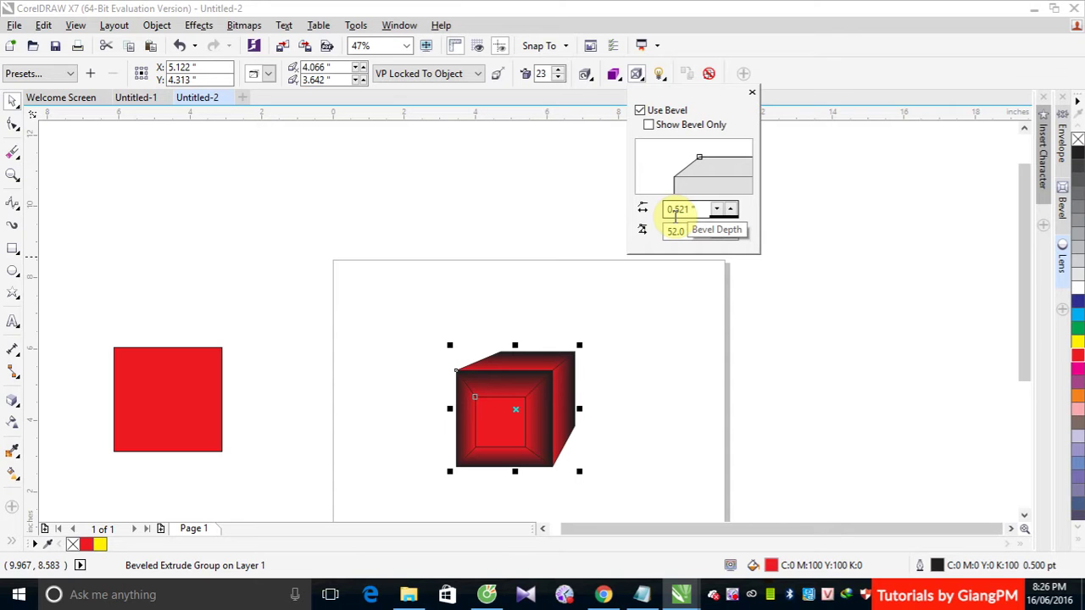
{"action": "left_click", "coordinate": [650, 126]}
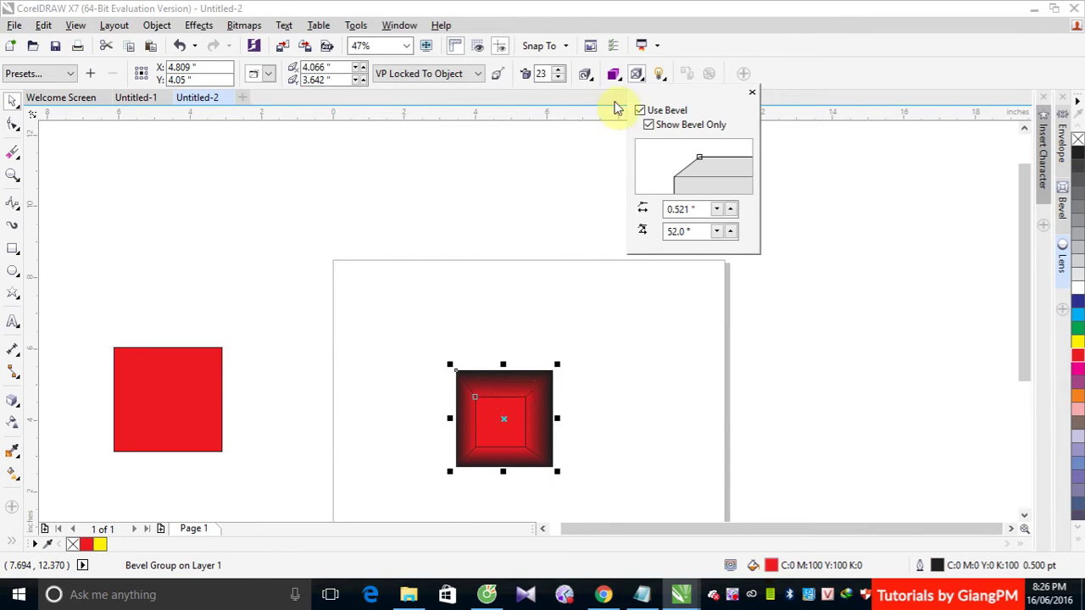
Stop using the extrude fill for the cube's bevel and set the bevel color to orange.
{"action": "left_click", "coordinate": [614, 75]}
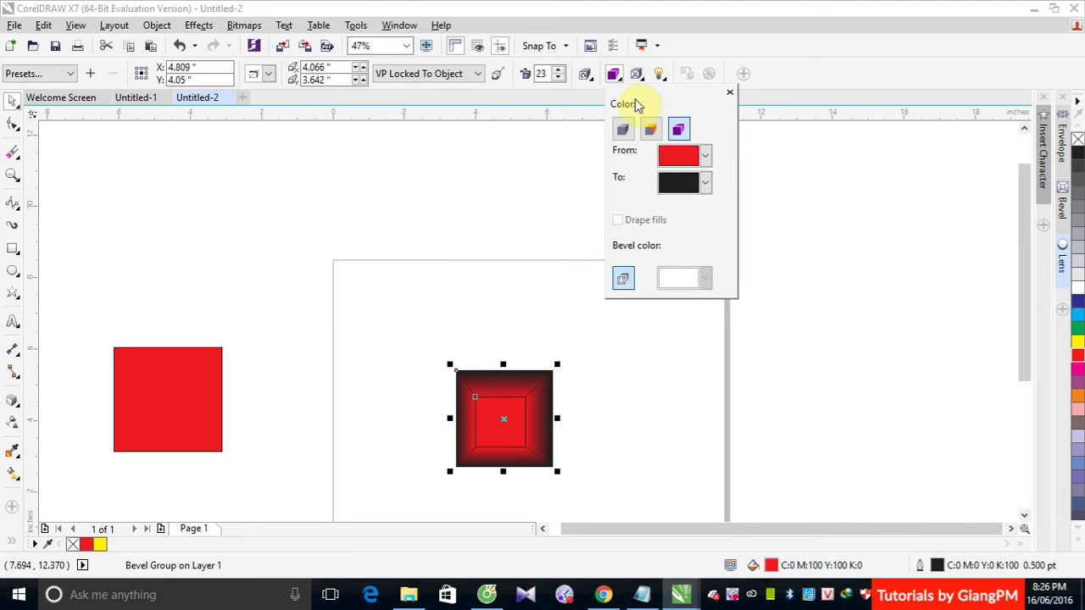
{"action": "left_click", "coordinate": [623, 280]}
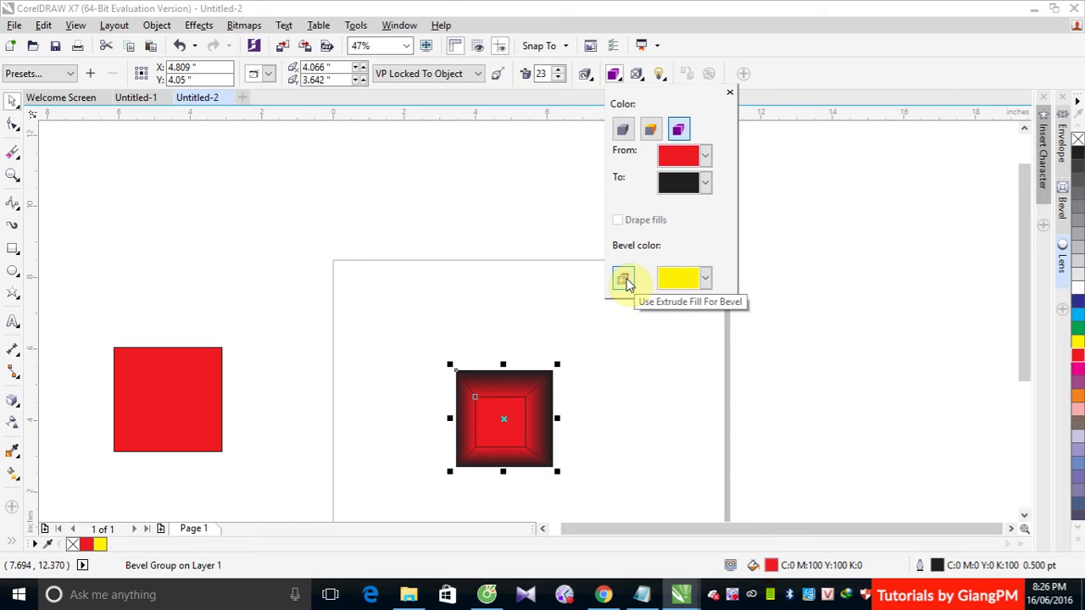
{"action": "left_click", "coordinate": [686, 287]}
{"action": "left_click", "coordinate": [662, 312]}
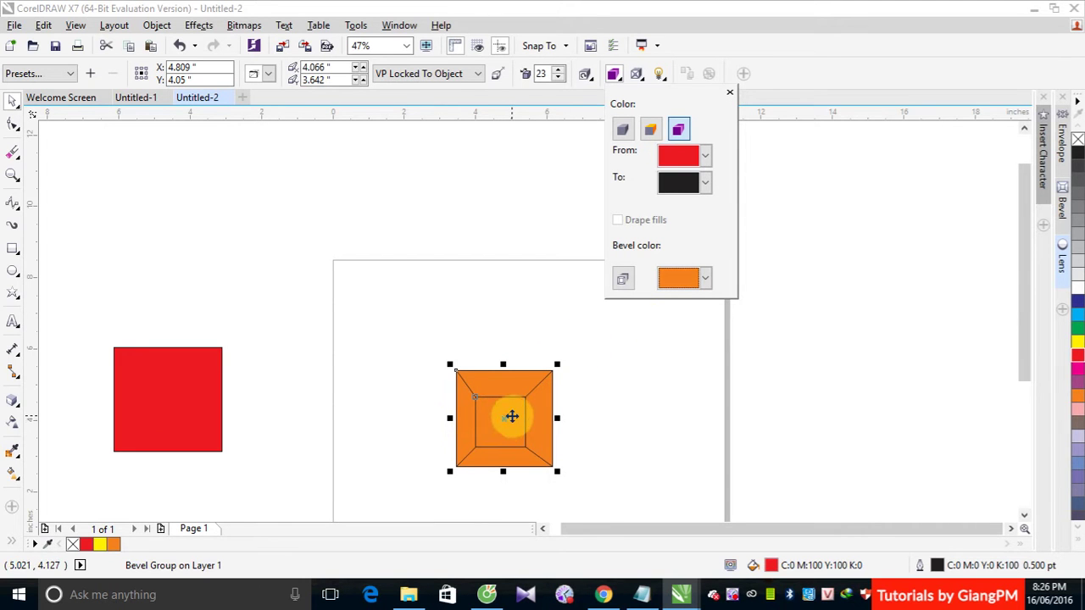
Show the full extrusion rather than only the bevel, and remove the bevel from the cube.
{"action": "left_click", "coordinate": [636, 75]}
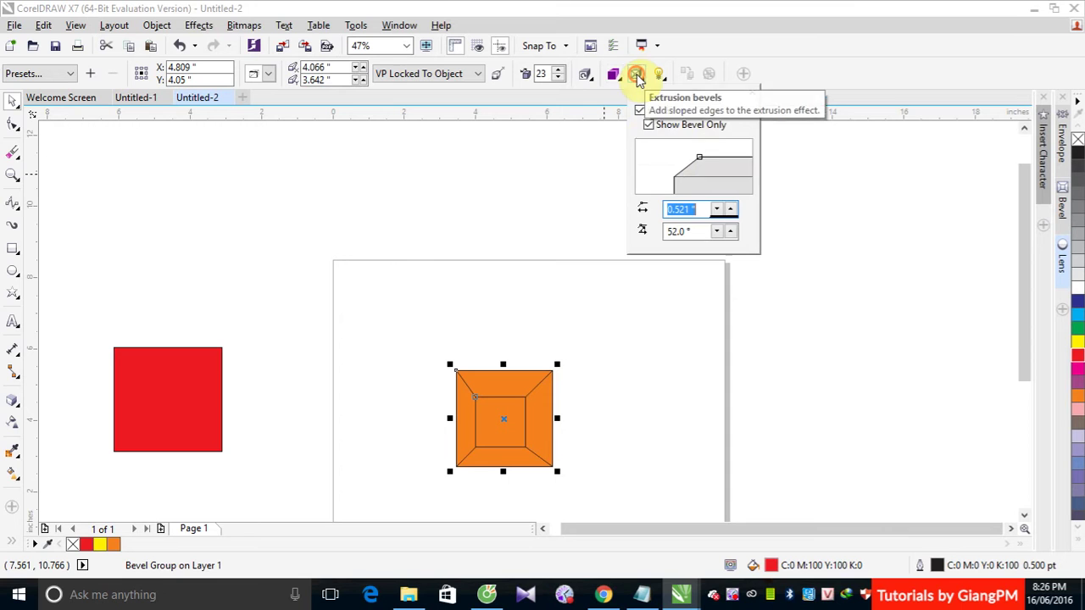
{"action": "left_click", "coordinate": [650, 126]}
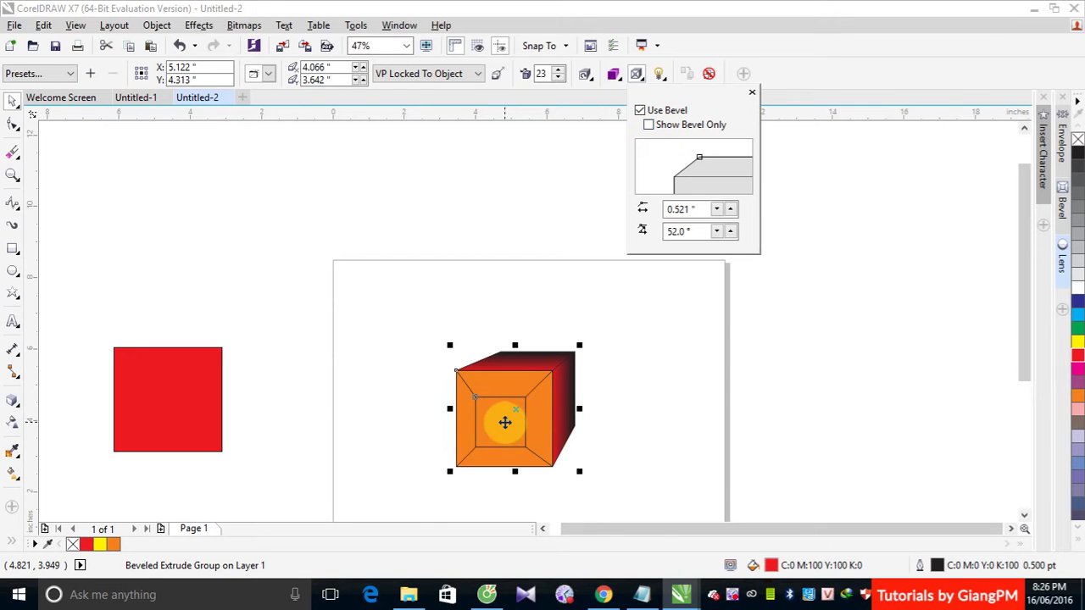
{"action": "left_click", "coordinate": [640, 111]}
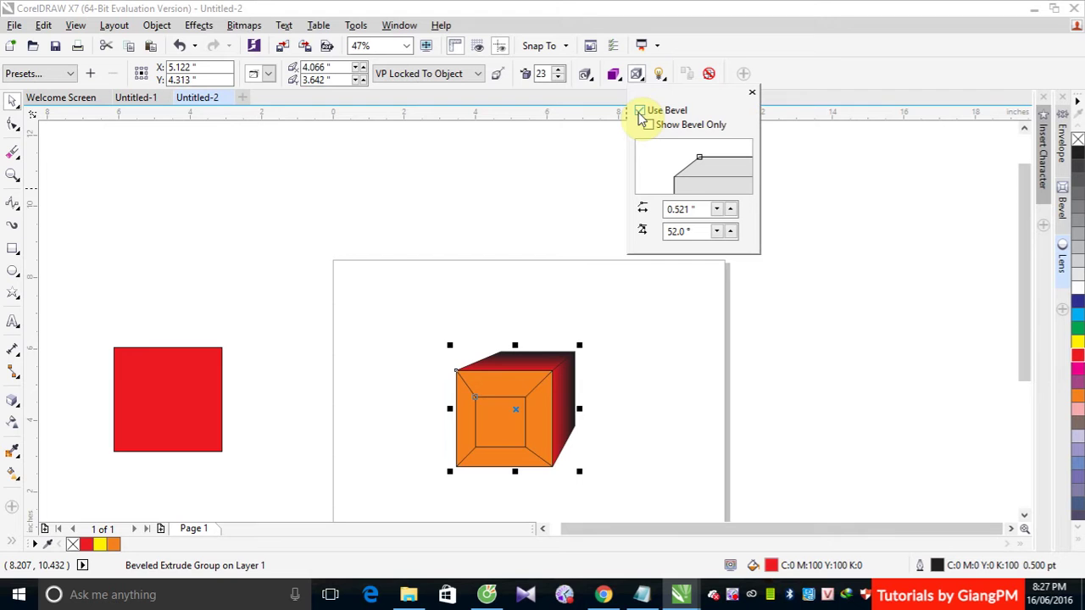
{"action": "left_click", "coordinate": [640, 111]}
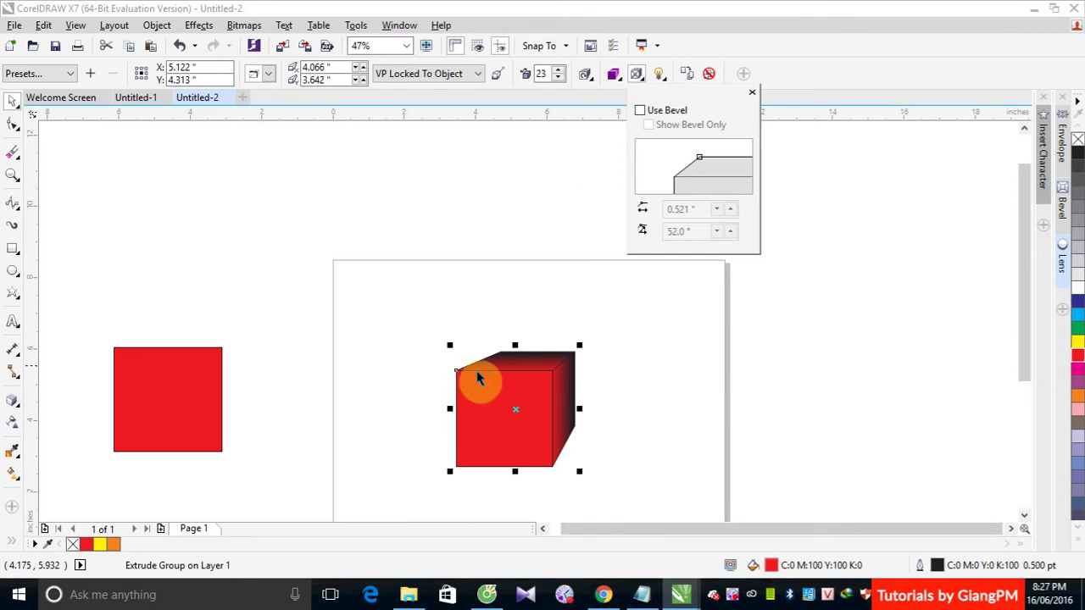
Light the extruded cube with Light #1 at intensity 100, switching the full color range off and on again.
{"action": "left_click", "coordinate": [660, 75]}
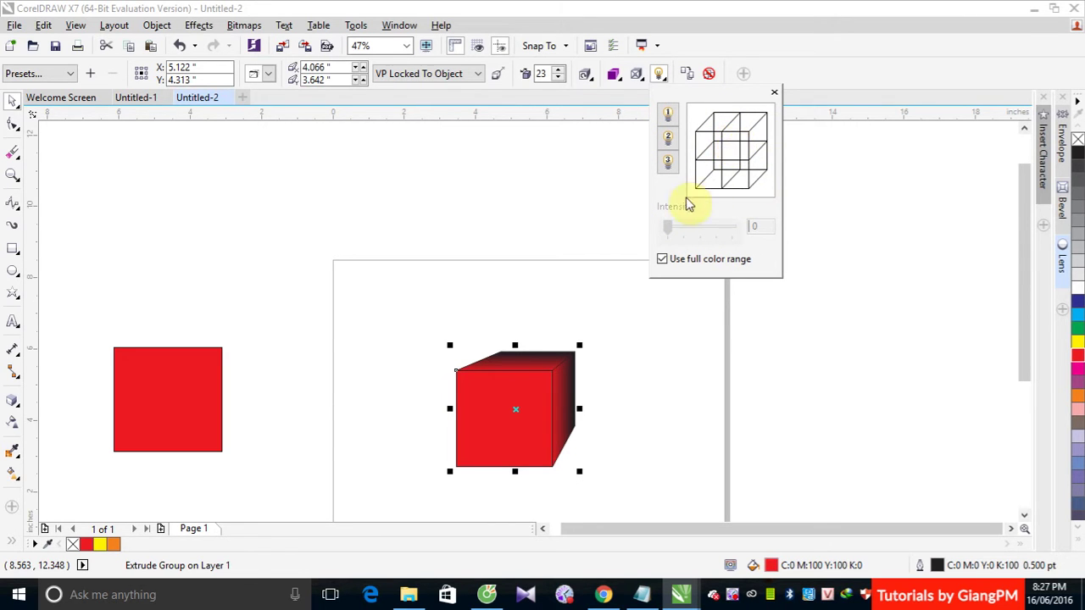
{"action": "left_click", "coordinate": [669, 115]}
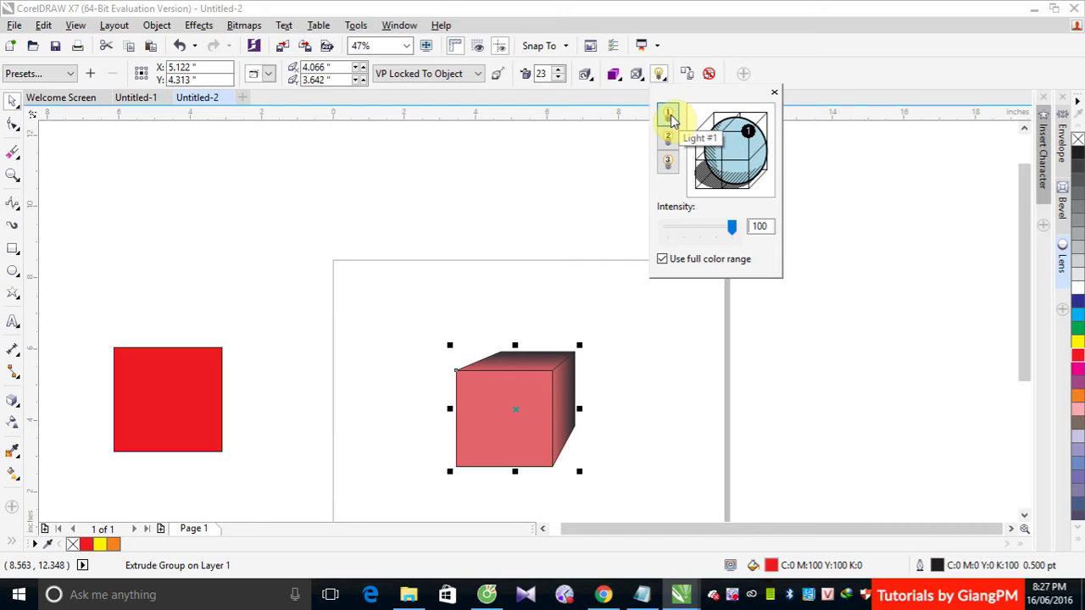
{"action": "left_click", "coordinate": [670, 119]}
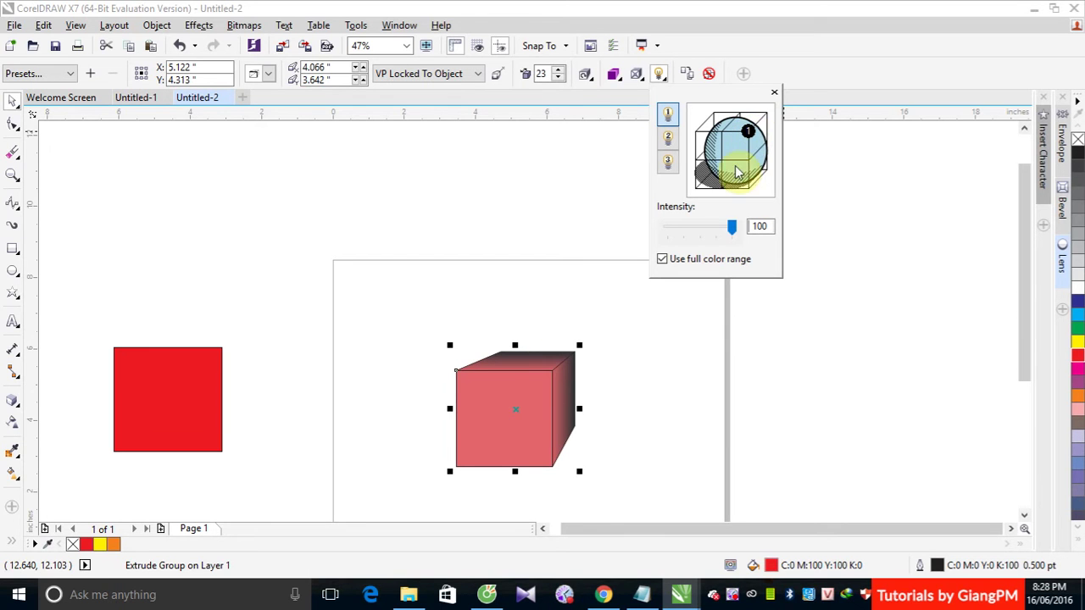
{"action": "left_click", "coordinate": [503, 405]}
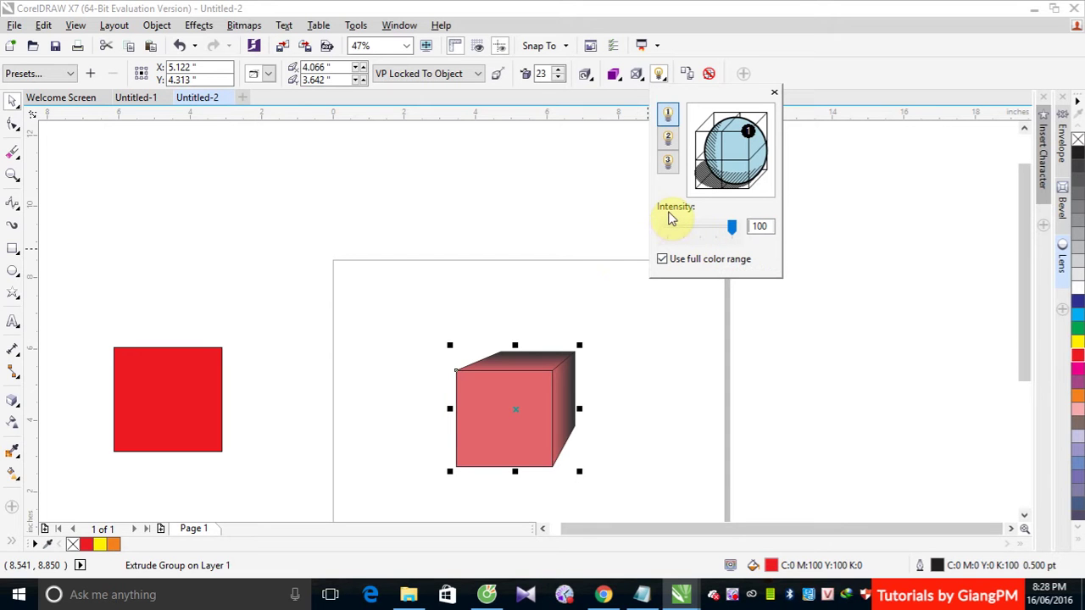
{"action": "mouse_move", "coordinate": [728, 227]}
{"action": "left_mouse_down"}
{"action": "mouse_move", "coordinate": [678, 244]}
{"action": "mouse_move", "coordinate": [733, 229]}
{"action": "left_mouse_up"}
{"action": "left_click", "coordinate": [664, 260]}
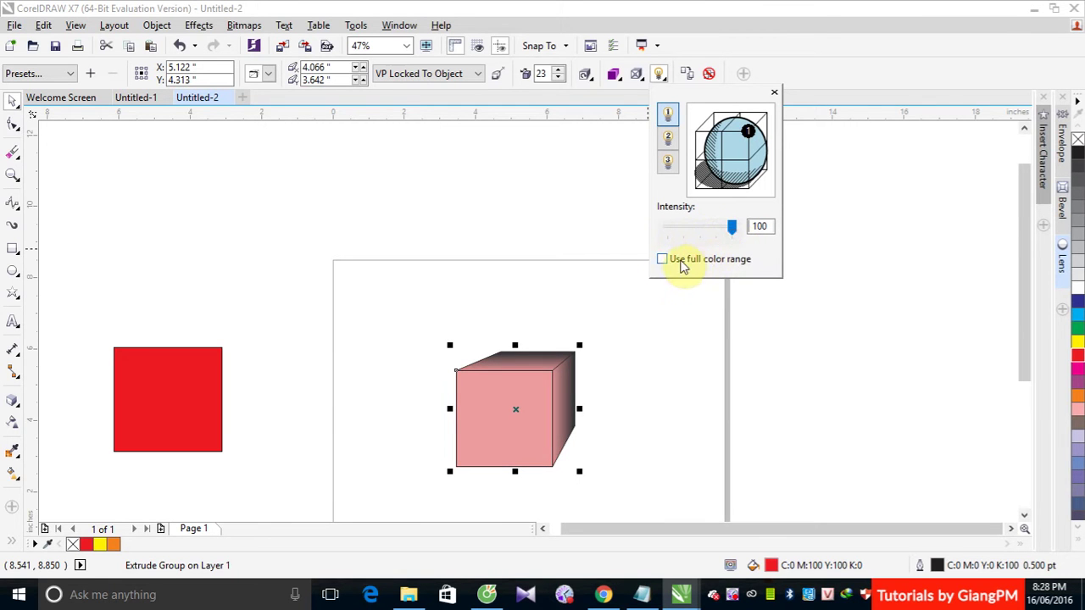
{"action": "left_click", "coordinate": [664, 261]}
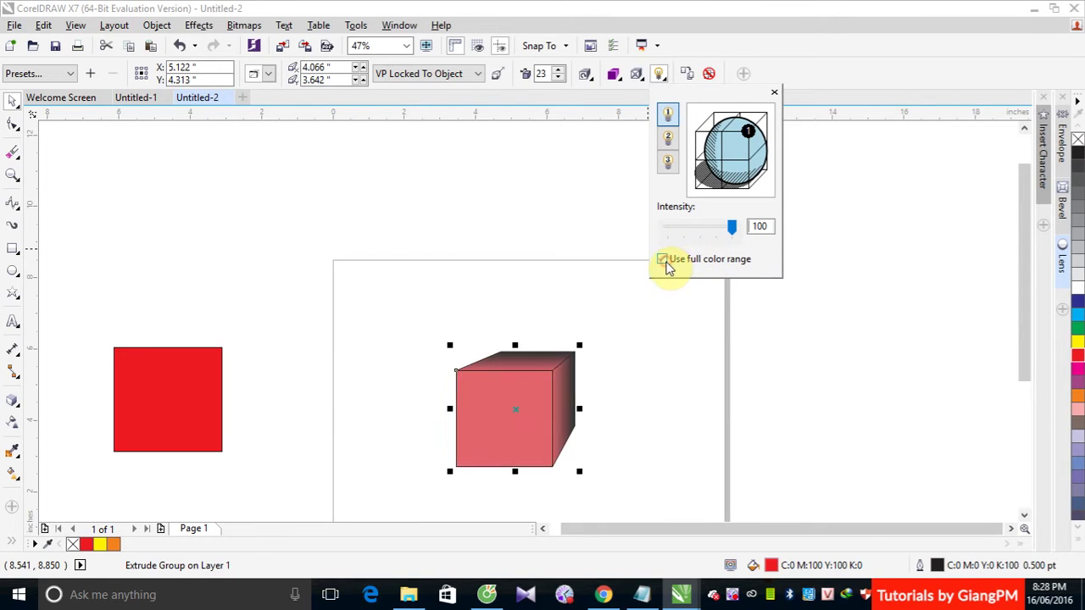
Move Light #1 to the middle of the front top edge and add Light #2 at the rear upper-right corner.
{"action": "left_click_drag", "start_coordinate": [752, 135], "coordinate": [724, 140]}
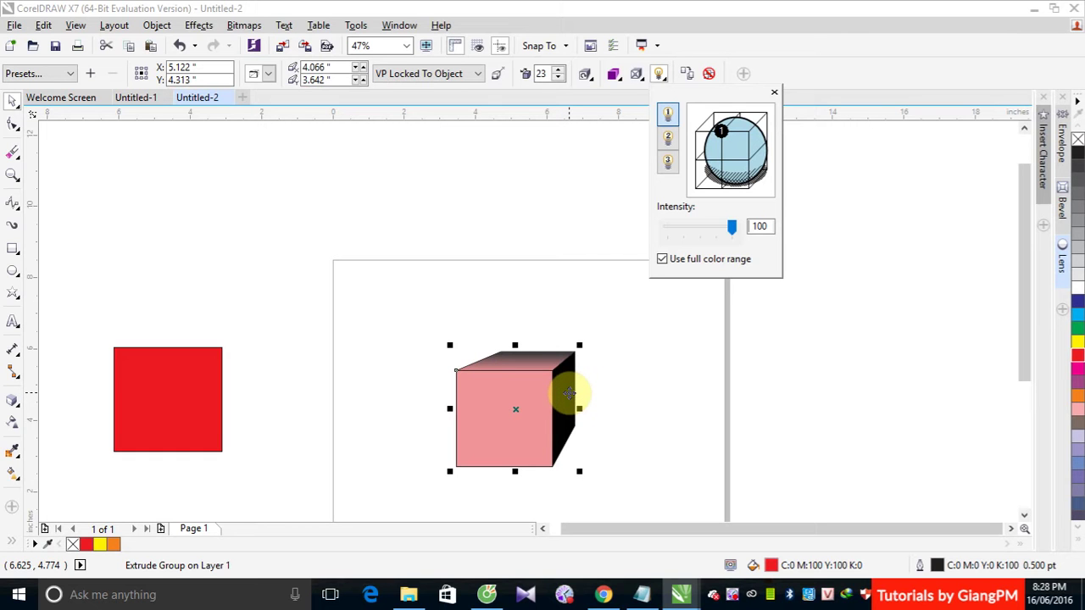
{"action": "left_click", "coordinate": [667, 137]}
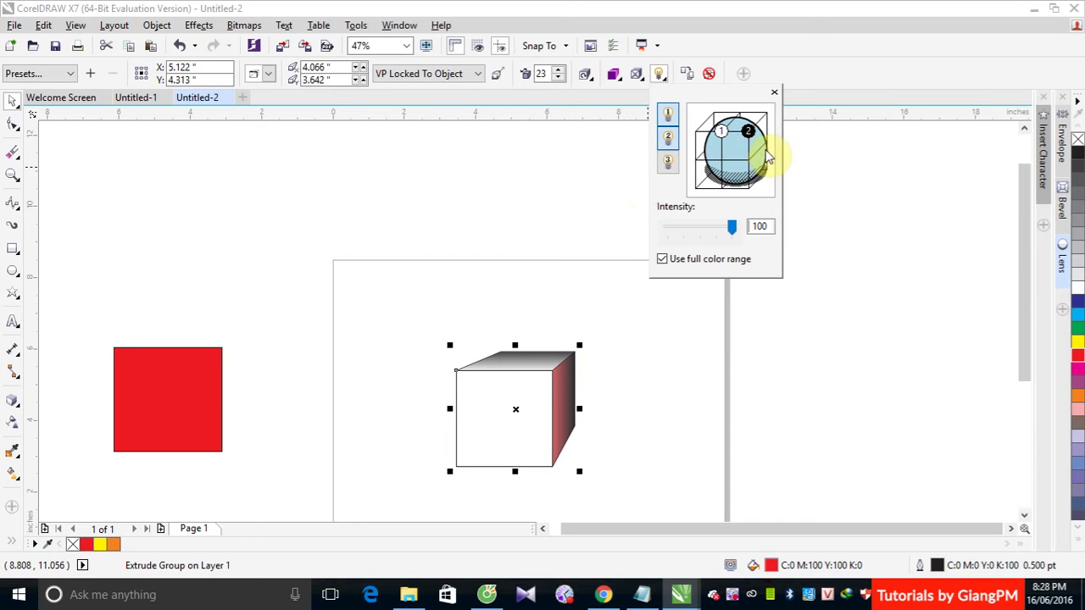
{"action": "mouse_move", "coordinate": [749, 132]}
{"action": "left_mouse_down"}
{"action": "mouse_move", "coordinate": [765, 111]}
{"action": "mouse_move", "coordinate": [712, 115]}
{"action": "mouse_move", "coordinate": [710, 174]}
{"action": "mouse_move", "coordinate": [696, 165]}
{"action": "mouse_move", "coordinate": [751, 168]}
{"action": "mouse_move", "coordinate": [766, 112]}
{"action": "left_mouse_up"}
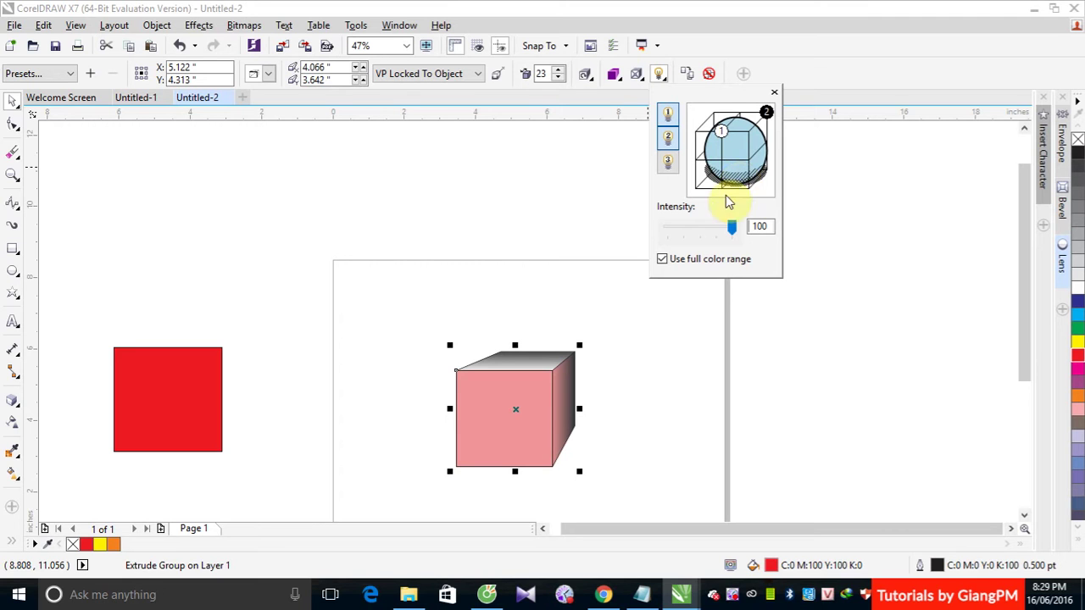
Switch off Light #2 and Light #1 and close the extrusion lighting settings.
{"action": "left_click", "coordinate": [667, 136]}
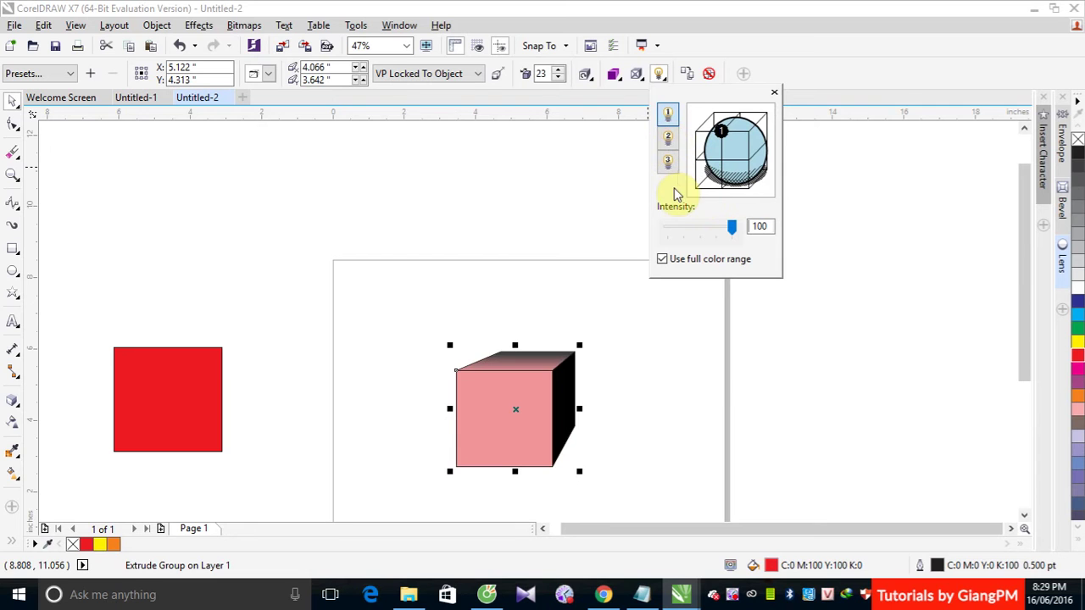
{"action": "left_click", "coordinate": [669, 118]}
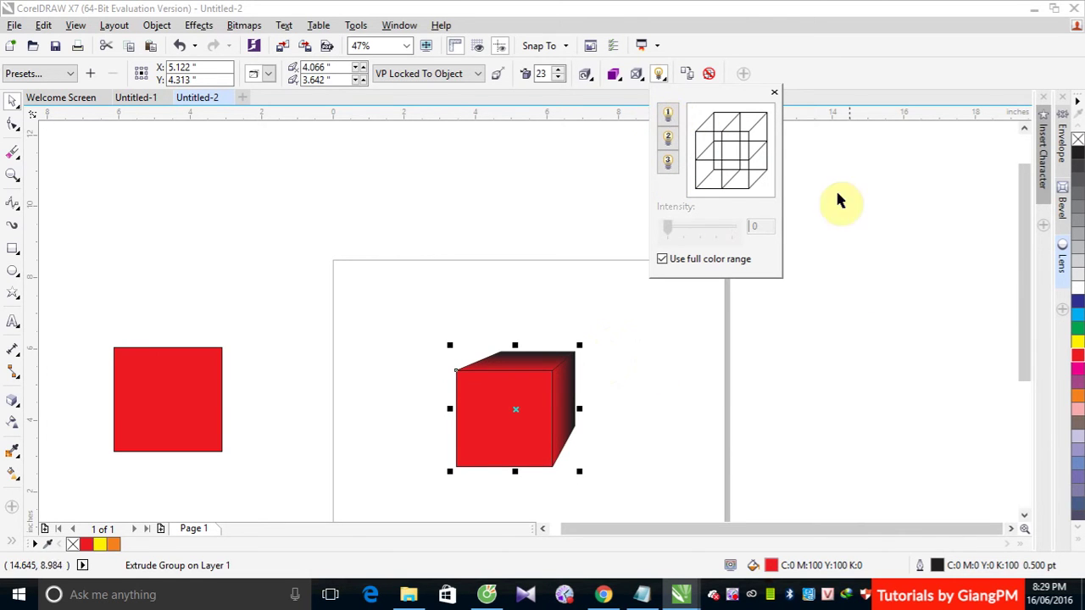
{"action": "left_click", "coordinate": [810, 66]}
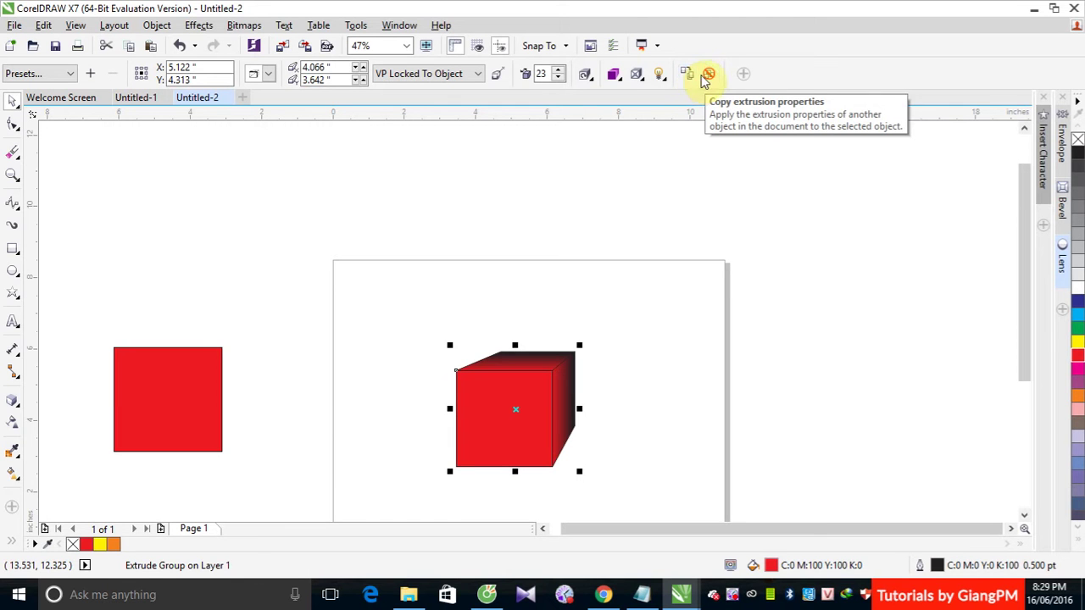
Try to copy extrusion properties from the extruded cube while that same cube is still selected.
{"action": "left_click", "coordinate": [12, 400]}
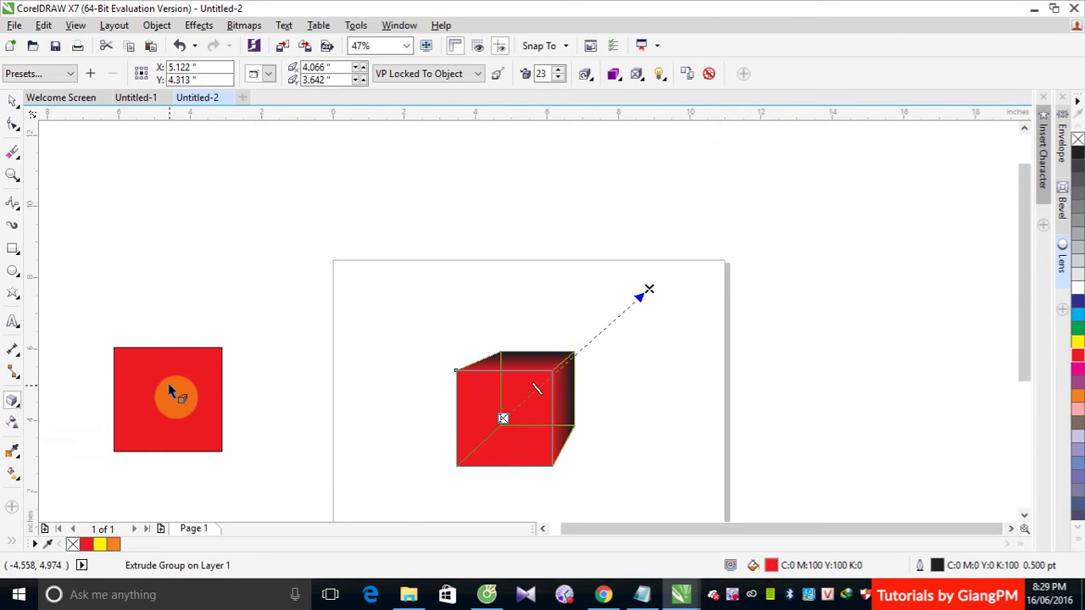
{"action": "left_click", "coordinate": [688, 75]}
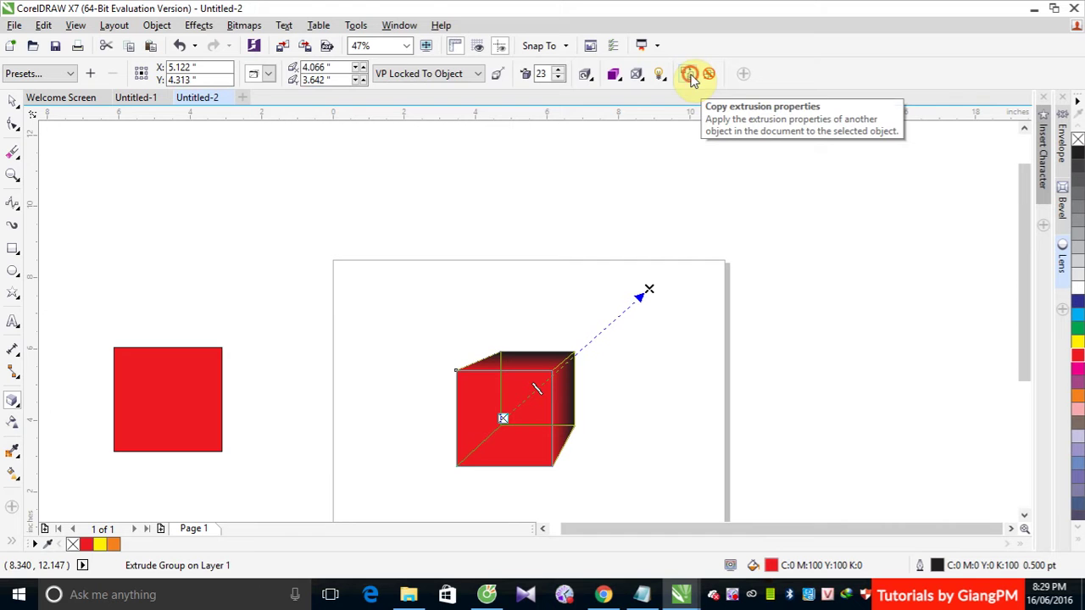
{"action": "left_click", "coordinate": [527, 356]}
{"action": "left_click", "coordinate": [629, 325]}
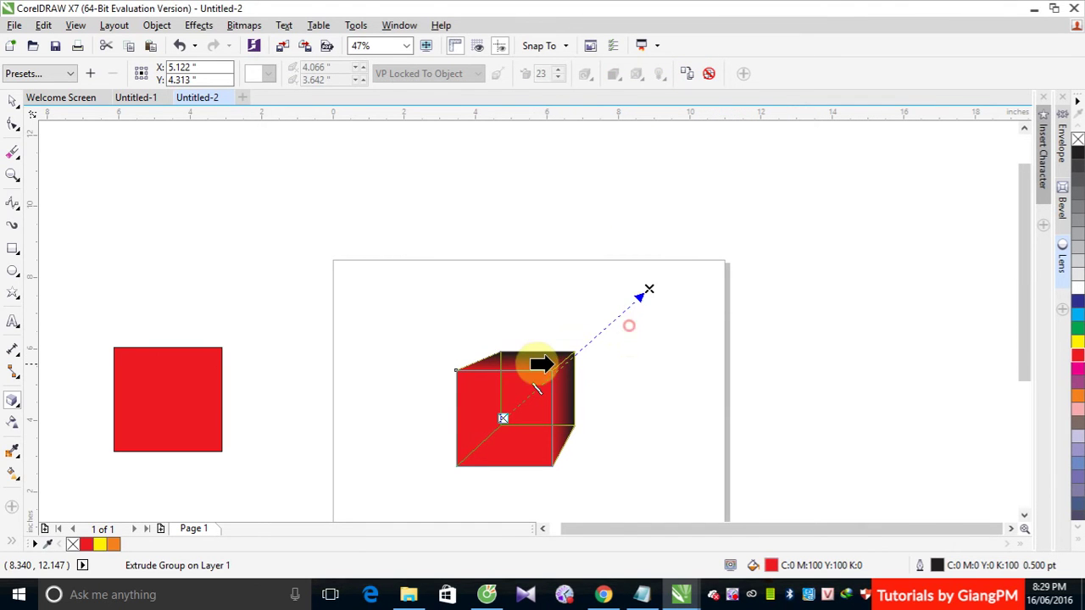
{"action": "left_click", "coordinate": [534, 364]}
{"action": "left_click", "coordinate": [631, 323]}
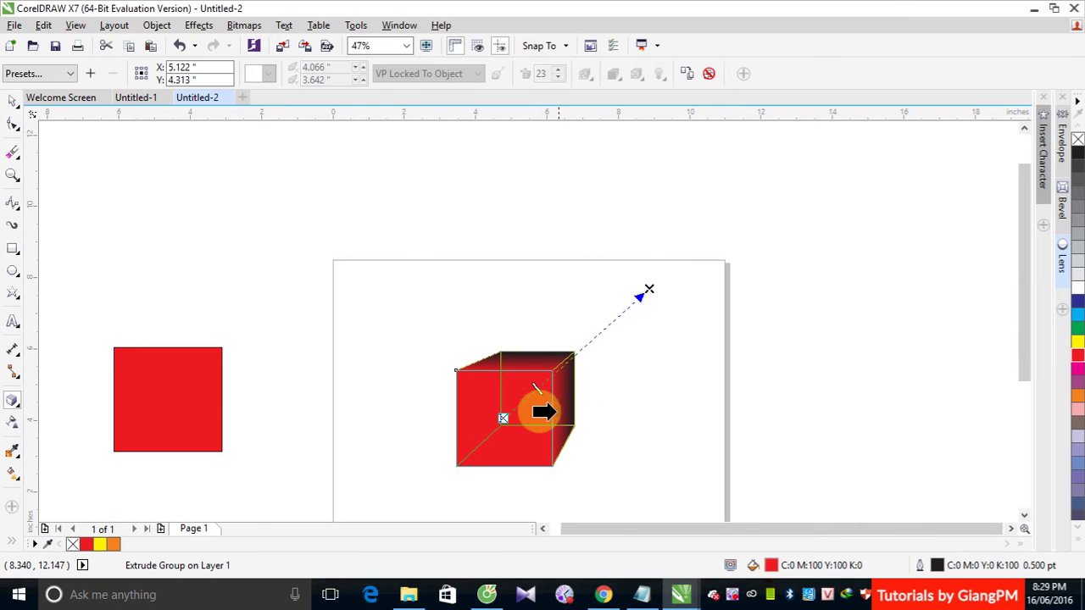
{"action": "left_click", "coordinate": [542, 412]}
{"action": "left_click", "coordinate": [642, 323]}
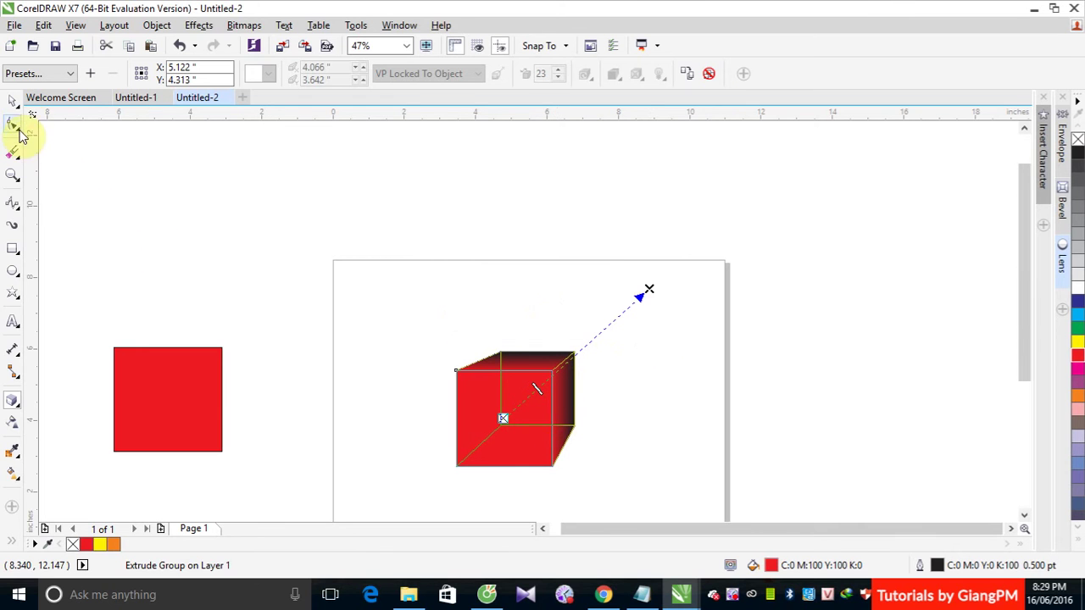
Select the plain red square beside the page and copy the cube's extrusion properties to it.
{"action": "left_click", "coordinate": [12, 100]}
{"action": "left_click", "coordinate": [158, 392]}
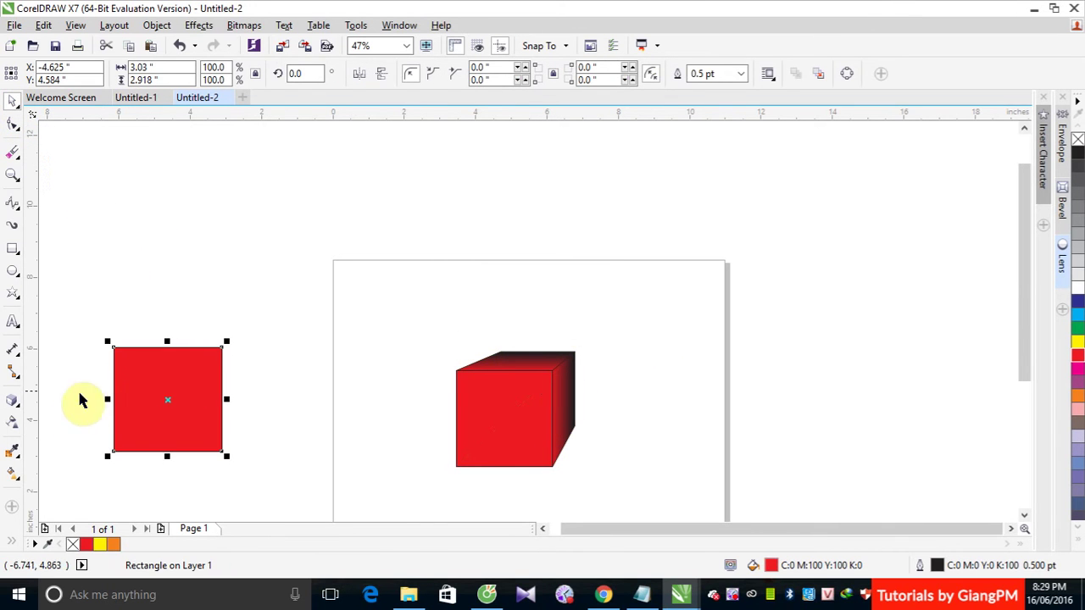
{"action": "left_click", "coordinate": [12, 400]}
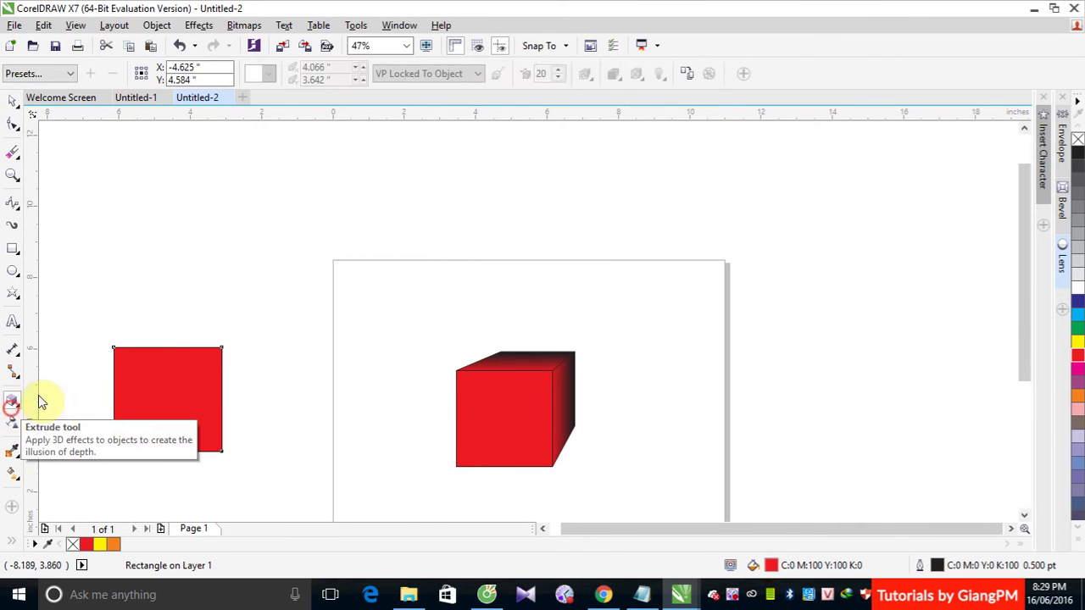
{"action": "left_click", "coordinate": [691, 74]}
{"action": "left_click", "coordinate": [524, 364]}
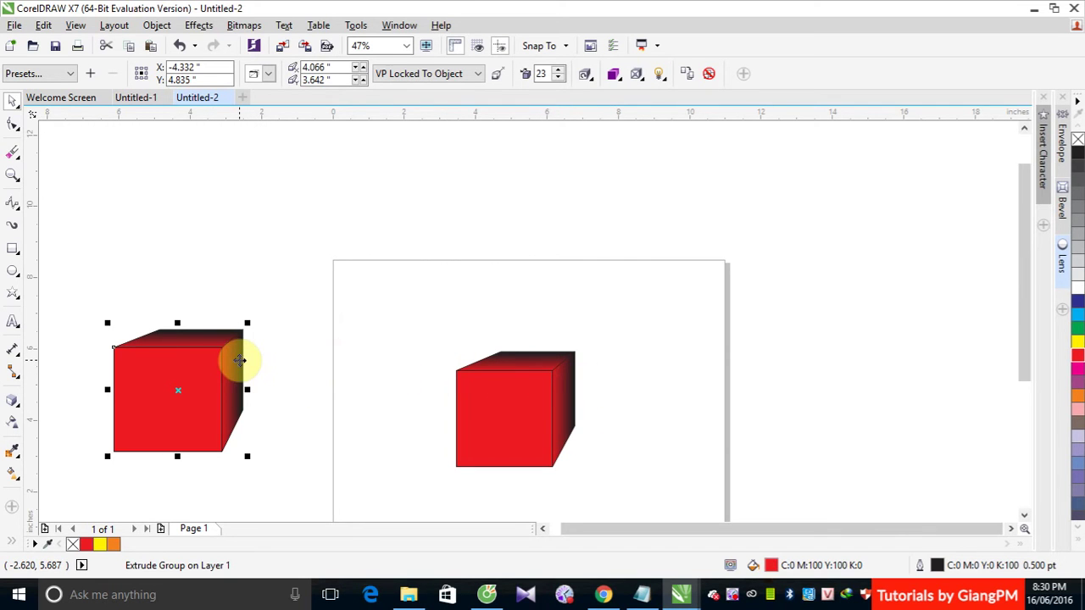
Clear the extrusion from the cube beside the page, turning it back into a flat square.
{"action": "left_click", "coordinate": [711, 76]}
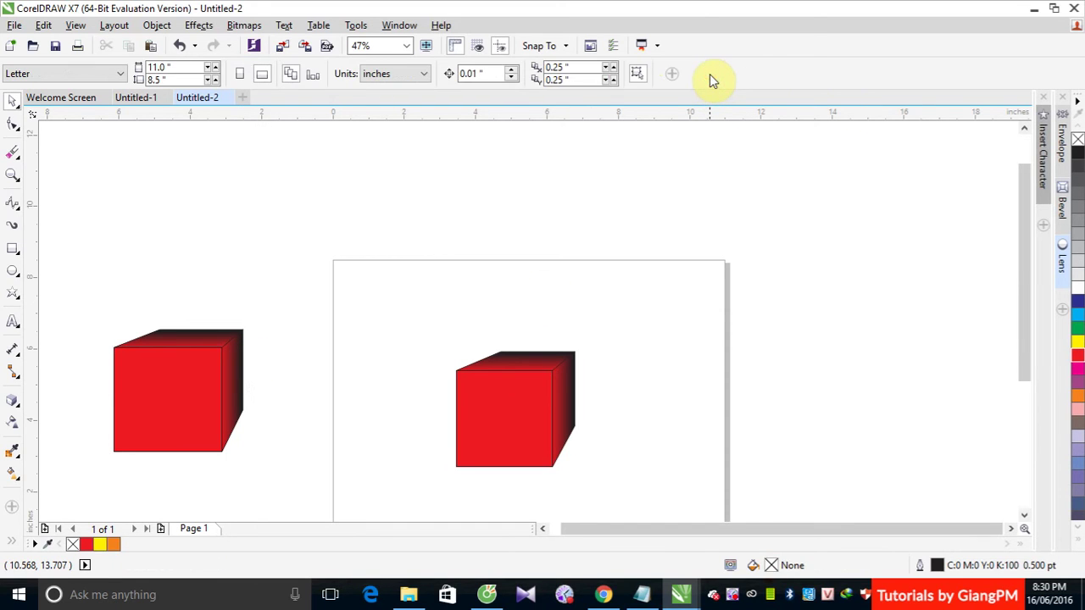
{"action": "left_click", "coordinate": [241, 364]}
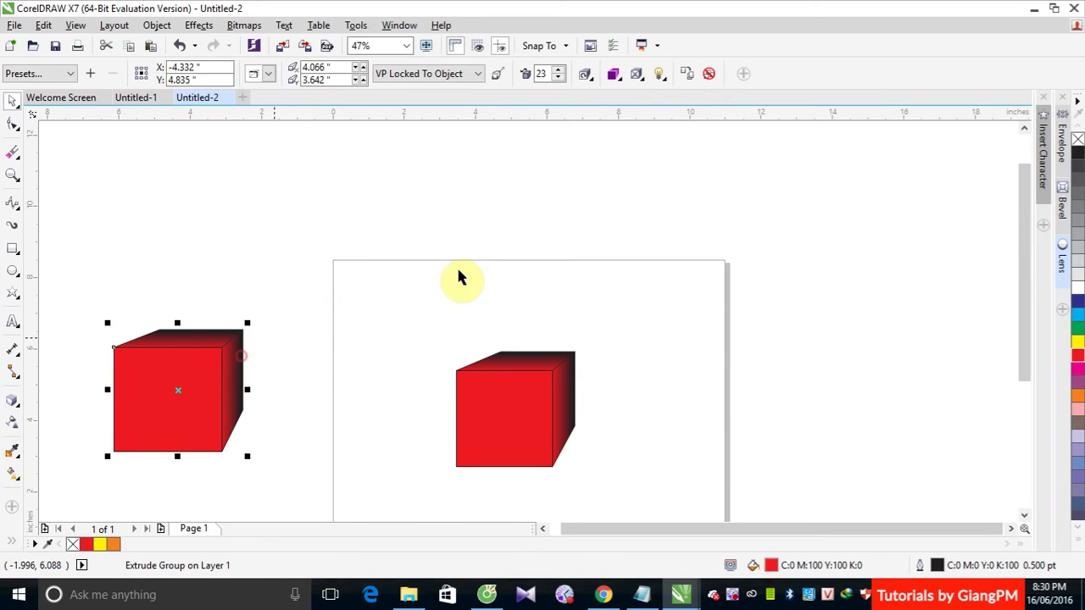
{"action": "left_click", "coordinate": [710, 76]}
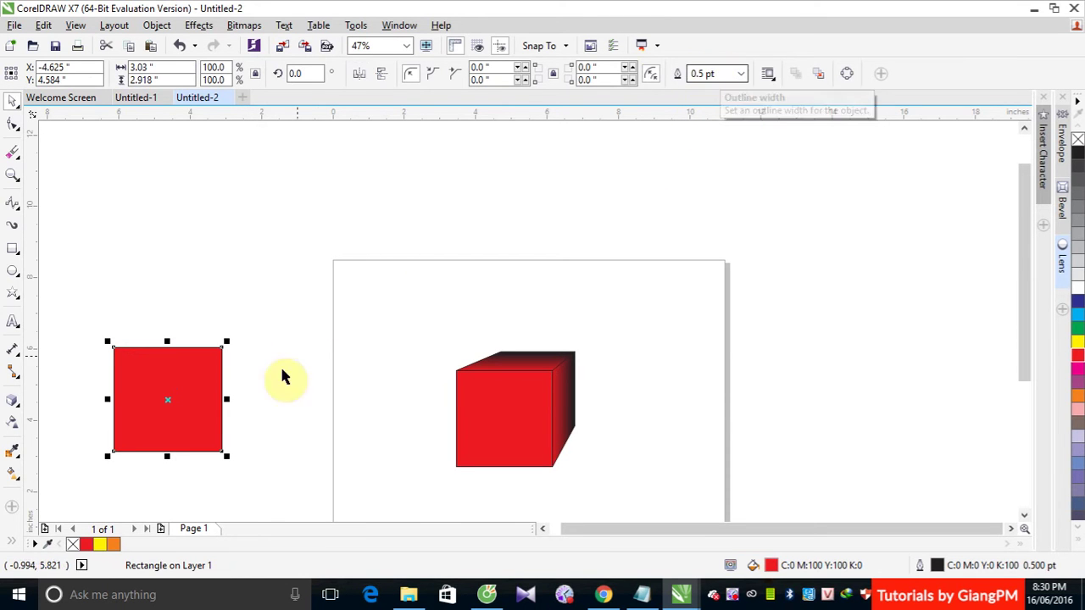
Extrude the flat red square again by copying the extrusion properties of the cube on the page.
{"action": "left_click", "coordinate": [12, 400]}
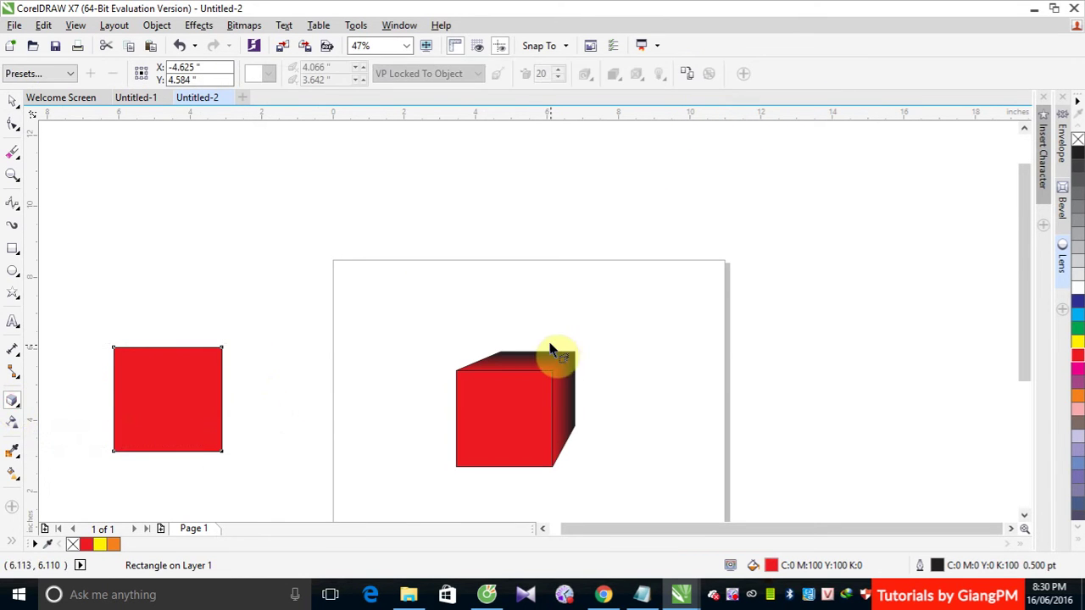
{"action": "left_click", "coordinate": [691, 73]}
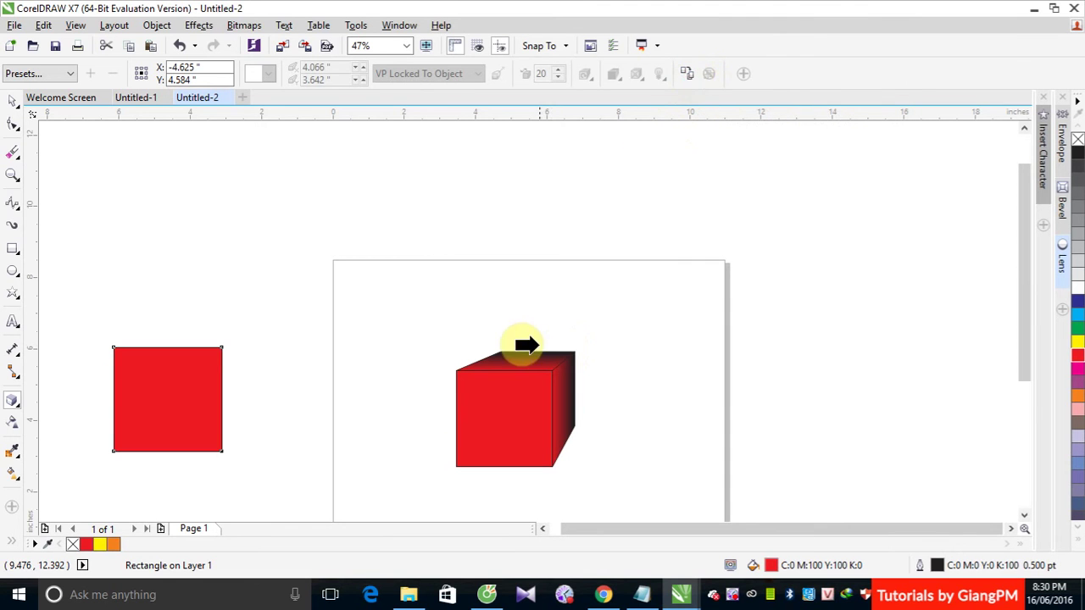
{"action": "left_click", "coordinate": [518, 356]}
{"action": "left_click", "coordinate": [12, 102]}
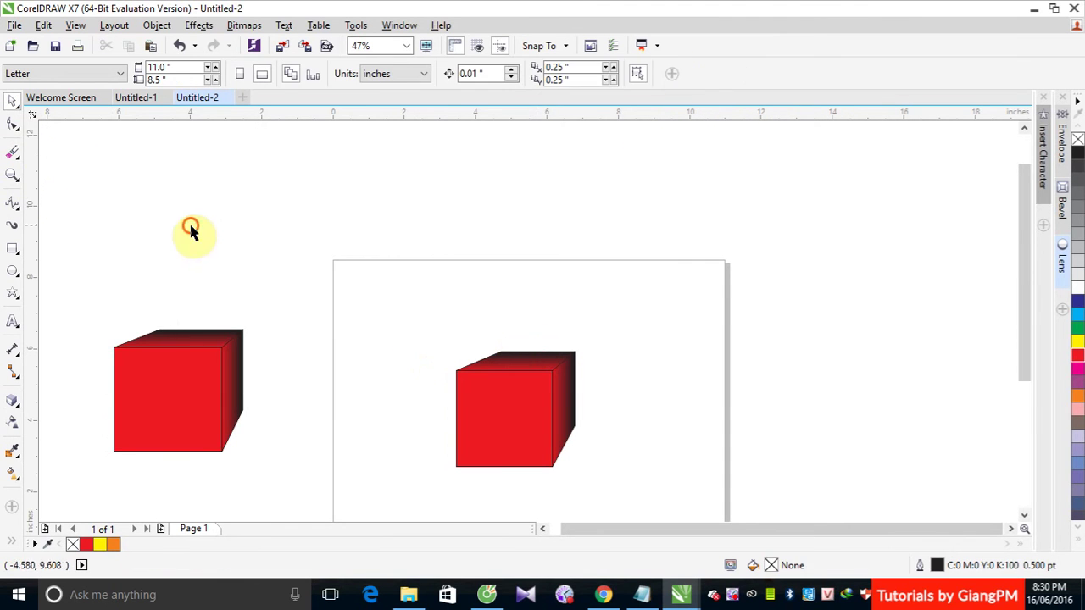
Break apart the extruded cube beside the page and separate its extruded side faces from the red front square.
{"action": "left_click", "coordinate": [186, 334]}
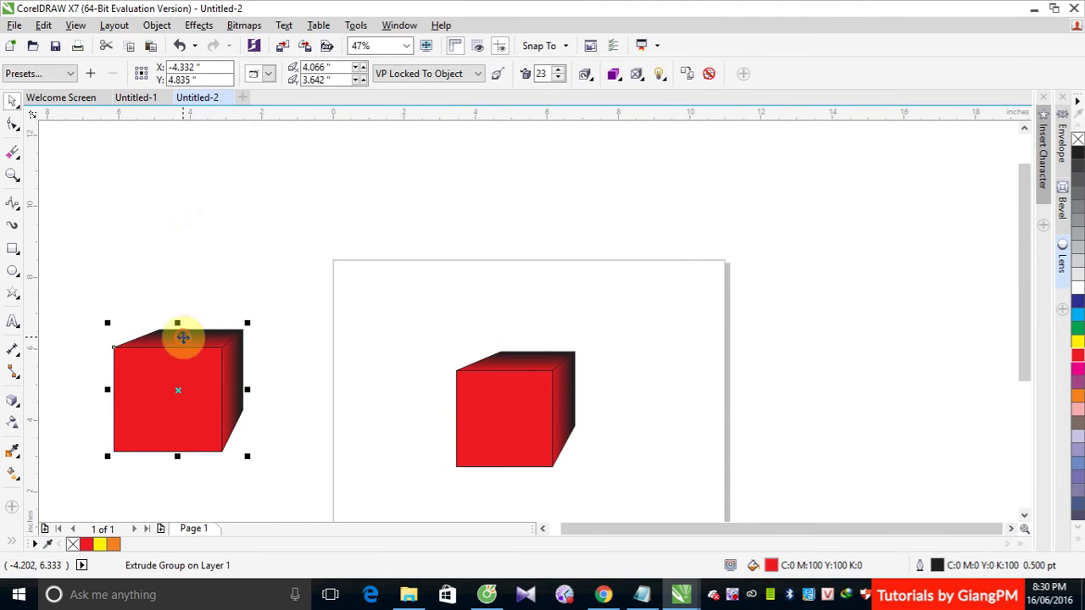
{"action": "left_click", "coordinate": [414, 411]}
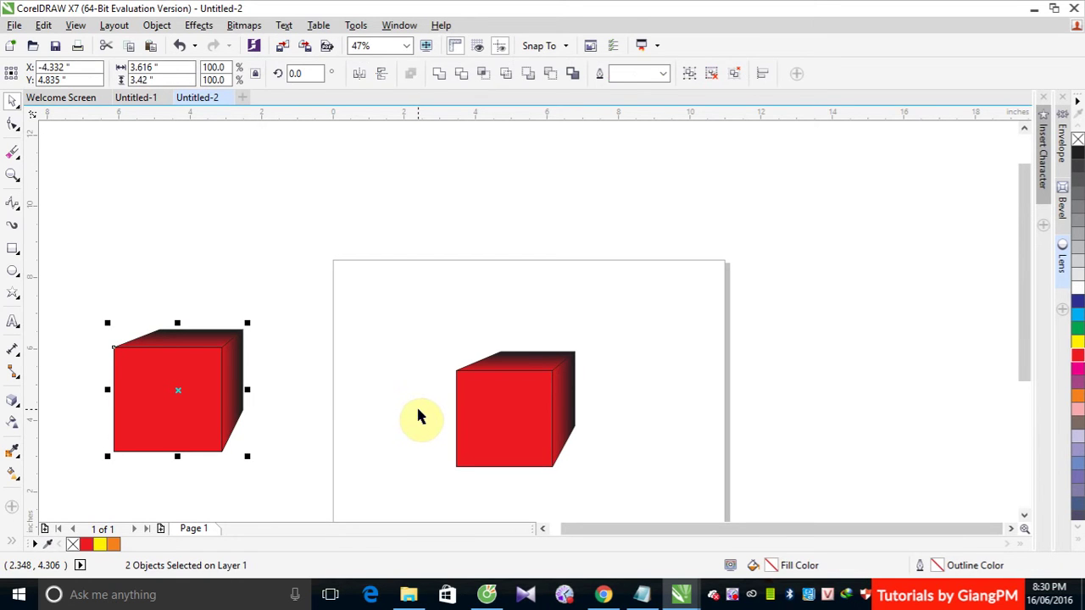
{"action": "left_click", "coordinate": [251, 455]}
{"action": "left_click", "coordinate": [199, 335]}
{"action": "left_click_drag", "start_coordinate": [199, 336], "coordinate": [284, 253]}
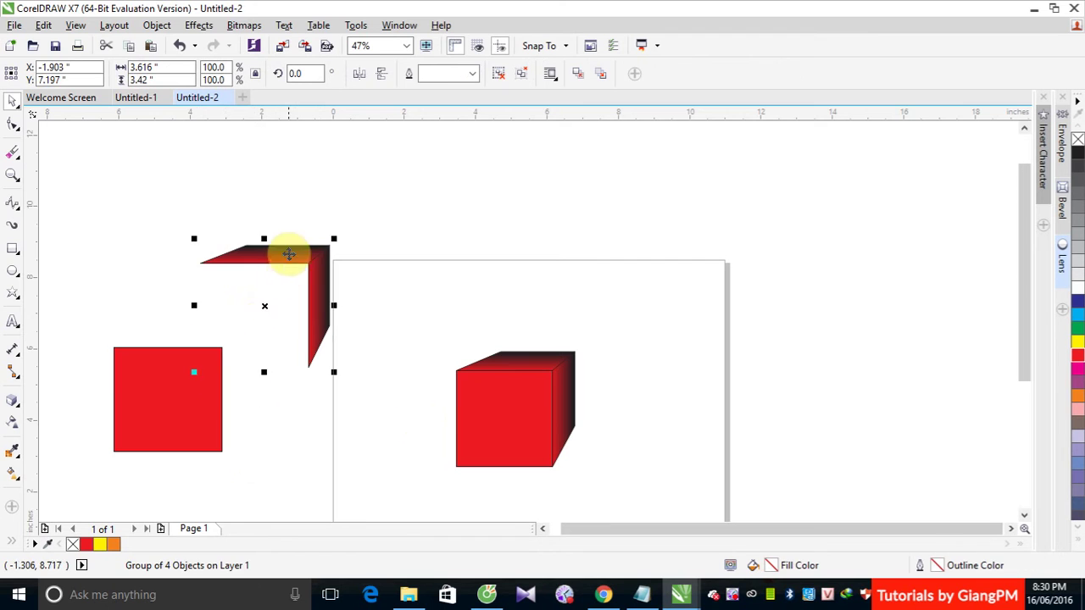
{"action": "left_click_drag", "start_coordinate": [164, 381], "coordinate": [214, 392]}
Ungroup the detached side faces and move the individual gradient faces and outlines apart.
{"action": "left_click", "coordinate": [291, 247]}
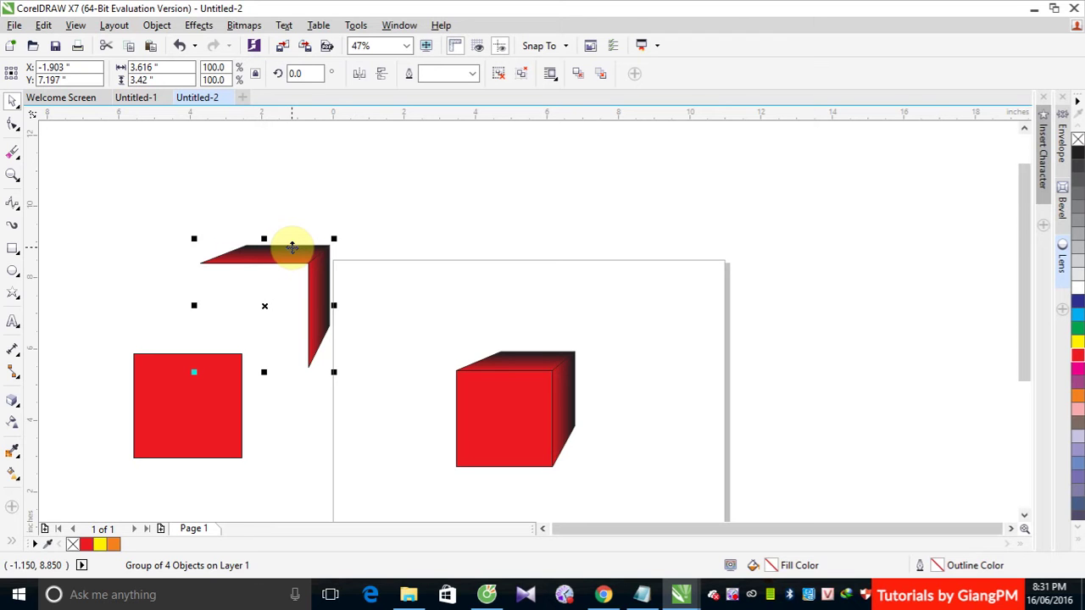
{"action": "left_click", "coordinate": [499, 73]}
{"action": "left_click", "coordinate": [494, 184]}
{"action": "left_click", "coordinate": [347, 335]}
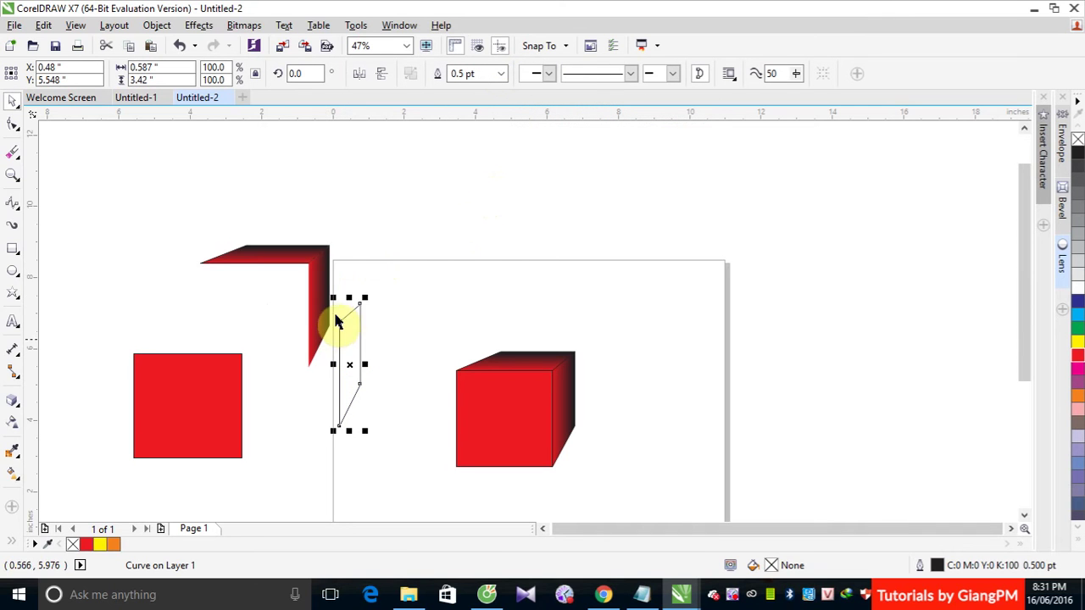
{"action": "left_click_drag", "start_coordinate": [317, 300], "coordinate": [461, 266]}
{"action": "left_click_drag", "start_coordinate": [288, 267], "coordinate": [293, 200]}
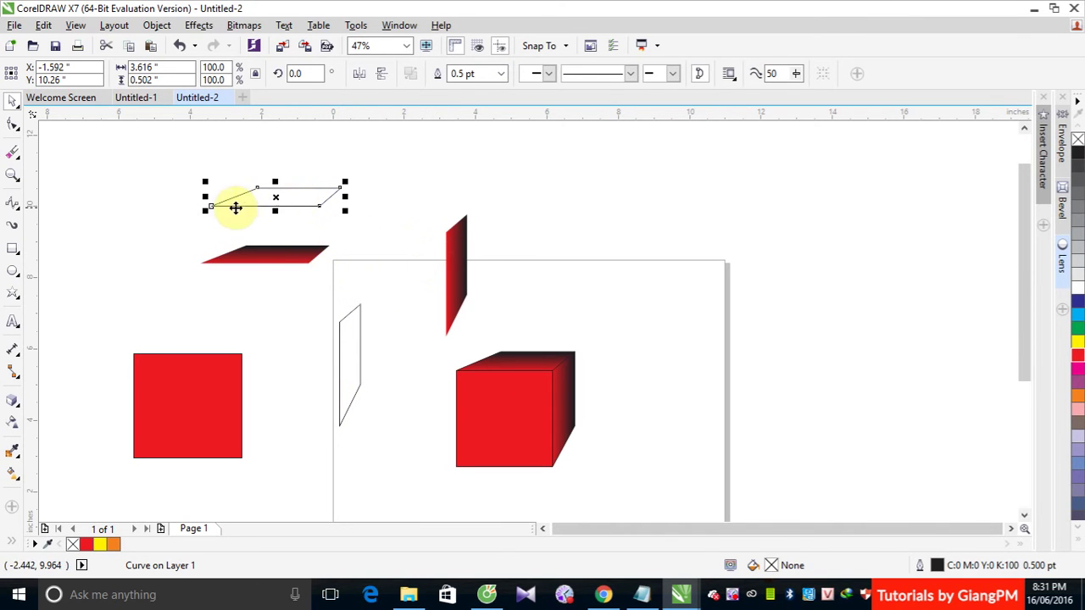
{"action": "left_click", "coordinate": [456, 264]}
{"action": "left_click_drag", "start_coordinate": [456, 265], "coordinate": [402, 279]}
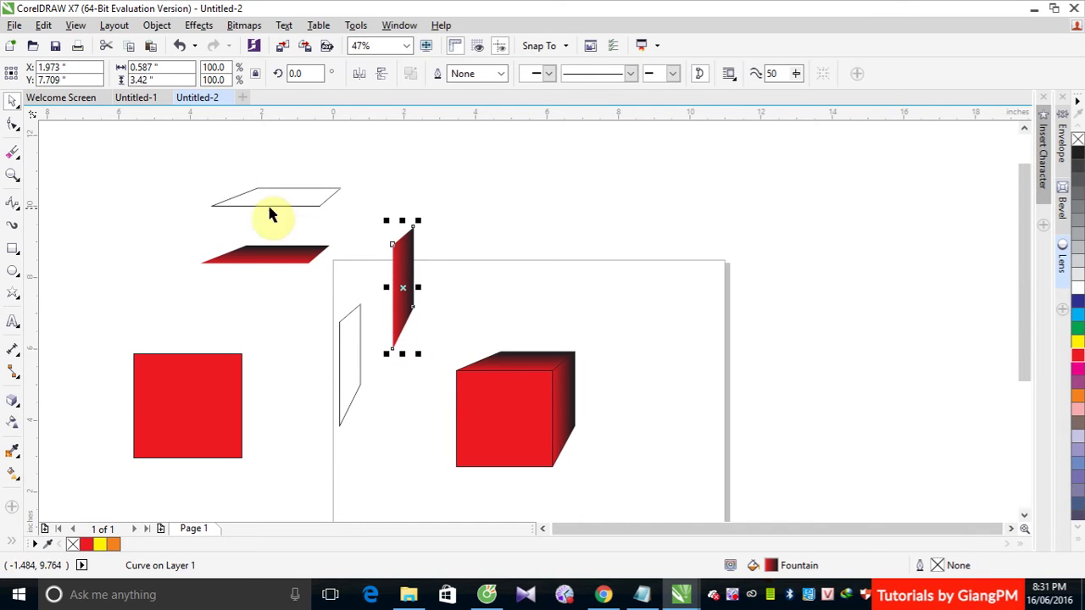
Delete the four loose faces and outlines, and extrude the remaining red square by copying the extrusion properties of the cube on the page.
{"action": "left_click_drag", "start_coordinate": [199, 155], "coordinate": [430, 452]}
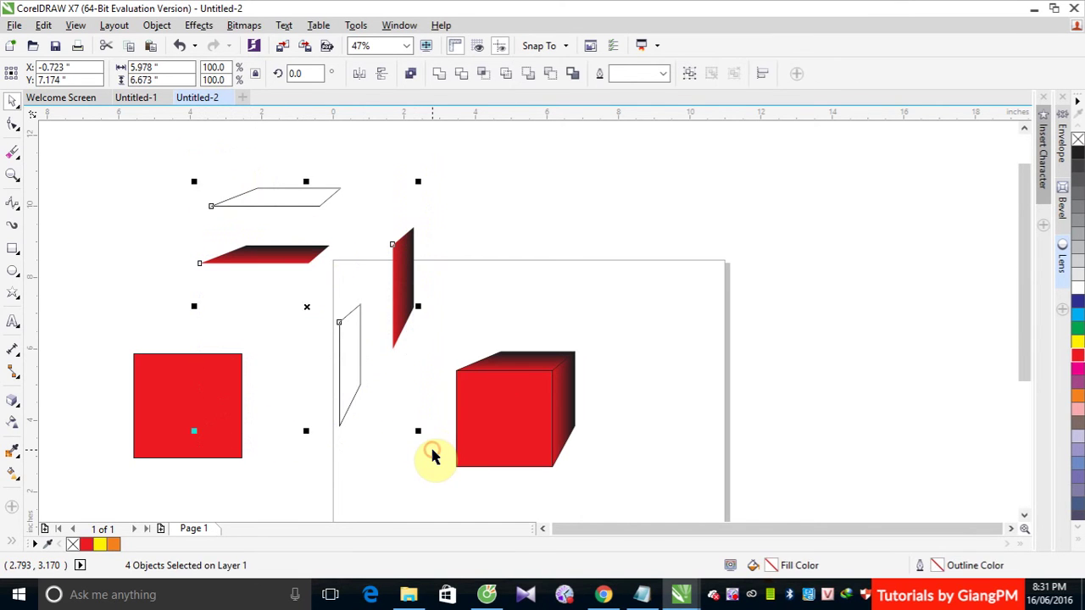
{"action": "key", "text": "Delete"}
{"action": "left_click", "coordinate": [212, 399]}
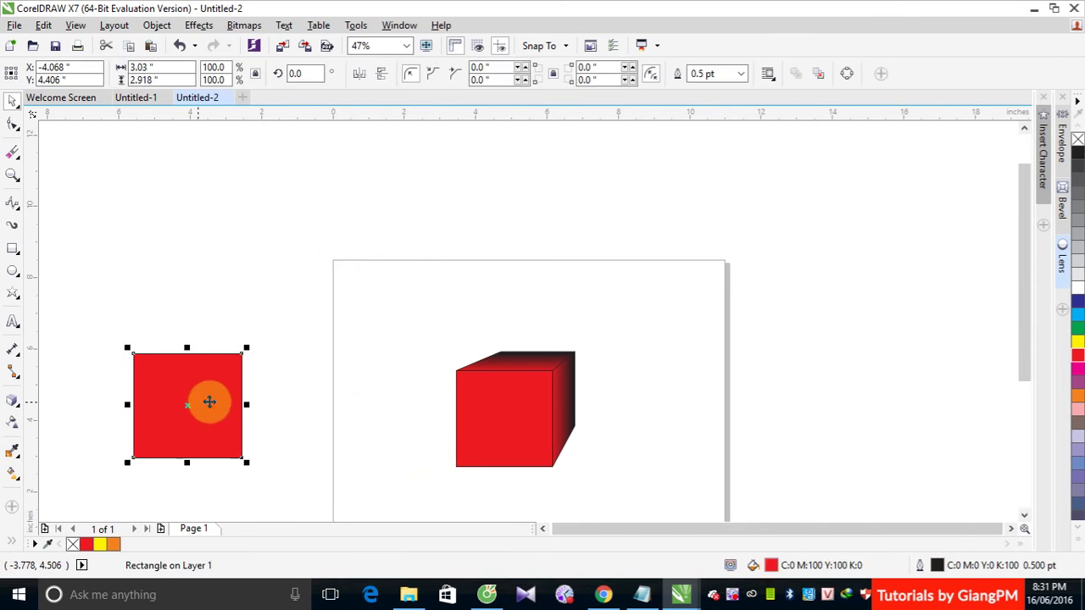
{"action": "left_click", "coordinate": [11, 402]}
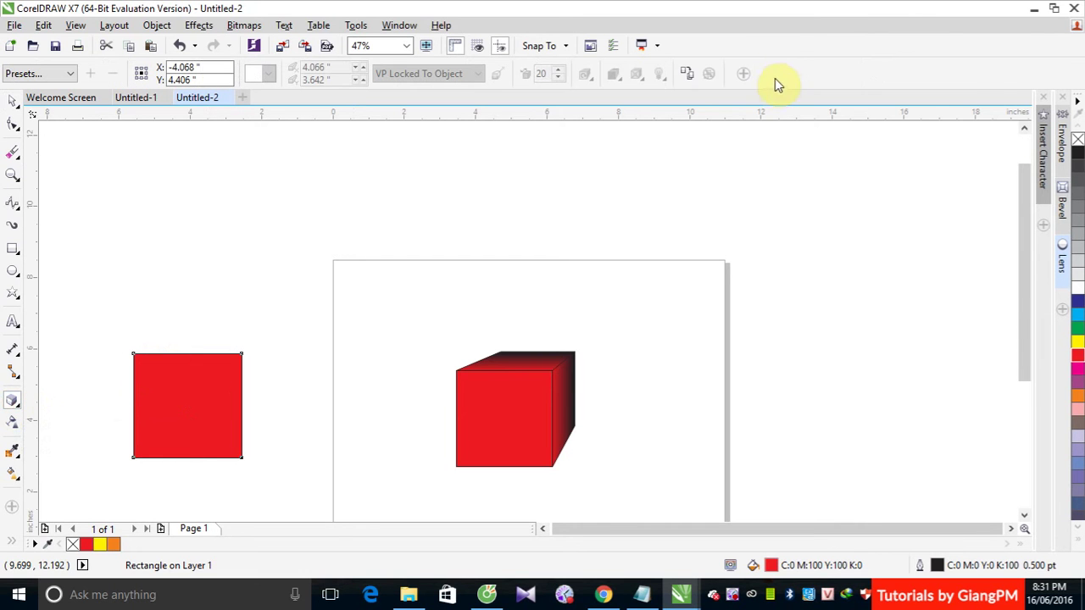
{"action": "left_click", "coordinate": [687, 73]}
{"action": "left_click", "coordinate": [506, 359]}
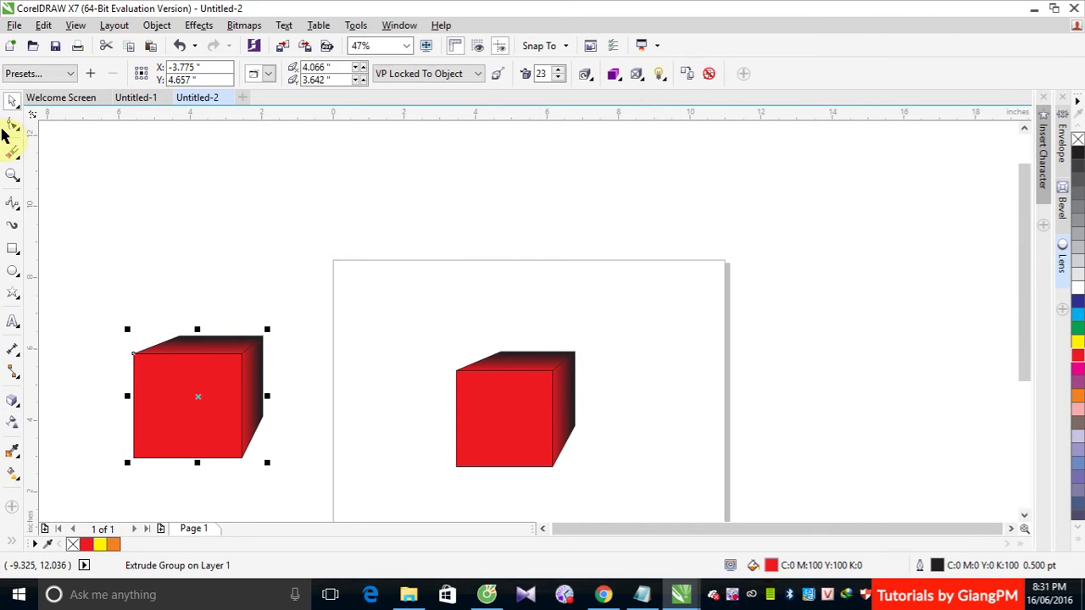
Move the re-extruded cube from beside the page to directly above the cube on the page.
{"action": "left_click", "coordinate": [10, 102]}
{"action": "left_click", "coordinate": [130, 186]}
{"action": "left_click_drag", "start_coordinate": [233, 356], "coordinate": [552, 253]}
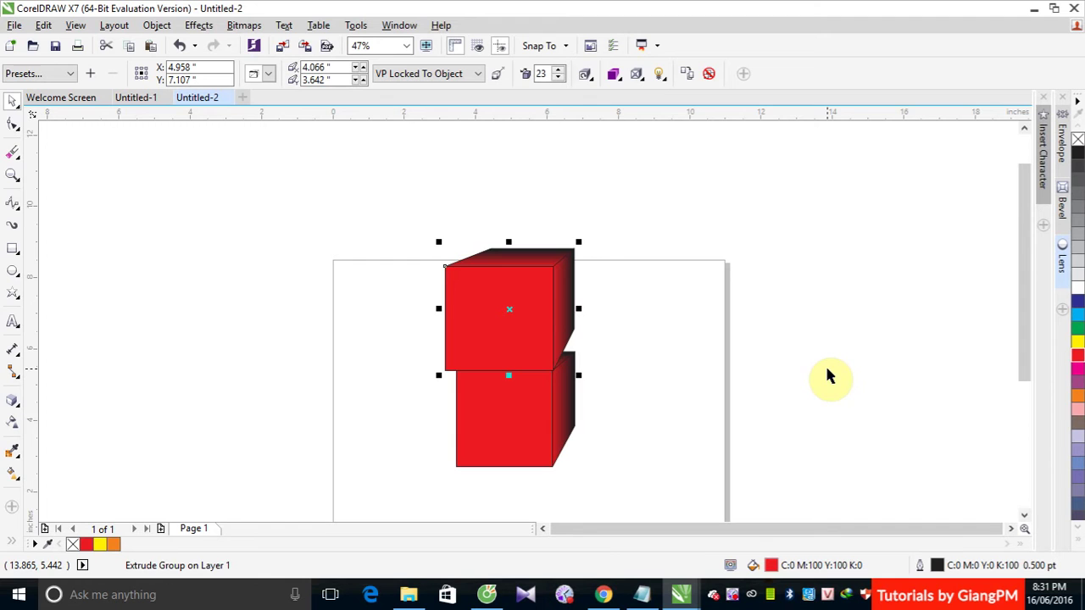
Display the extrusion handles and vanishing point of the upper cube and those of the lower cube.
{"action": "double_click", "coordinate": [562, 306]}
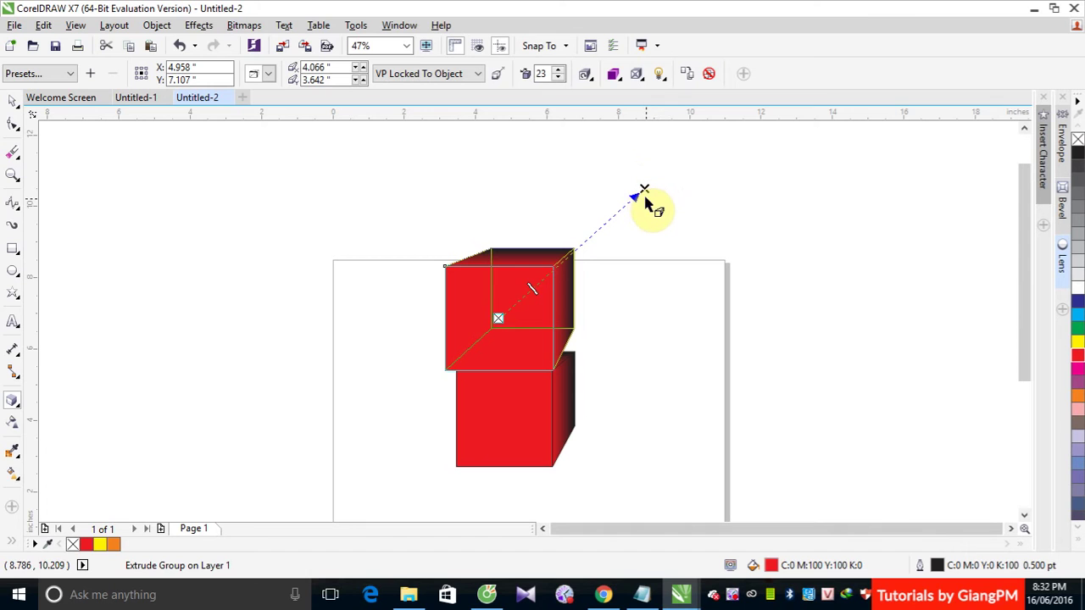
{"action": "left_click", "coordinate": [564, 400]}
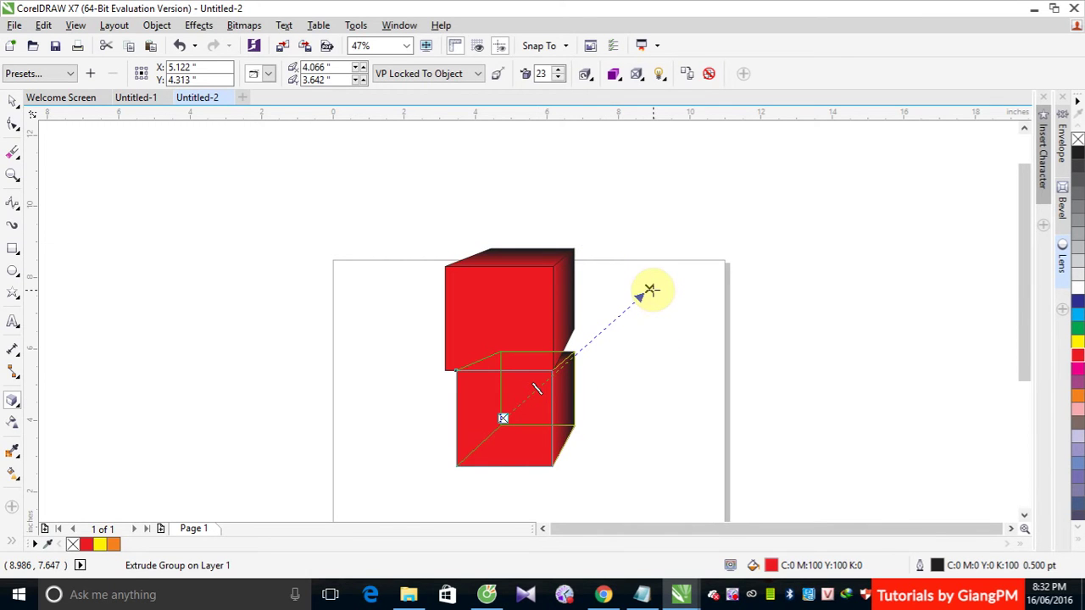
{"action": "left_click", "coordinate": [536, 382]}
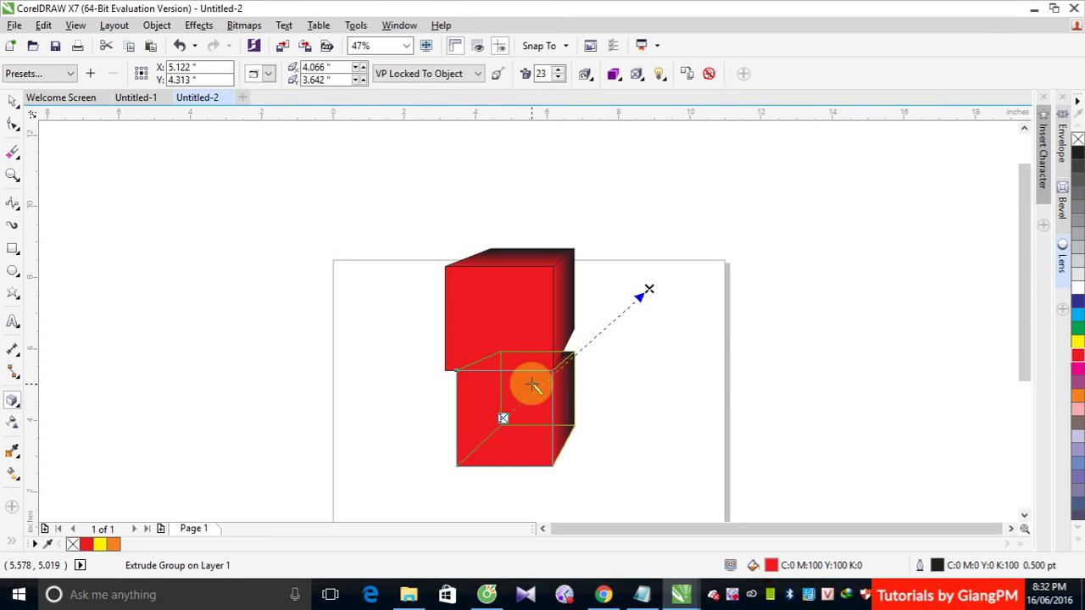
Move the upper cube clear of the lower one, out beyond the page's right edge and back above the lower cube.
{"action": "left_click", "coordinate": [10, 100]}
{"action": "left_click_drag", "start_coordinate": [508, 305], "coordinate": [511, 275]}
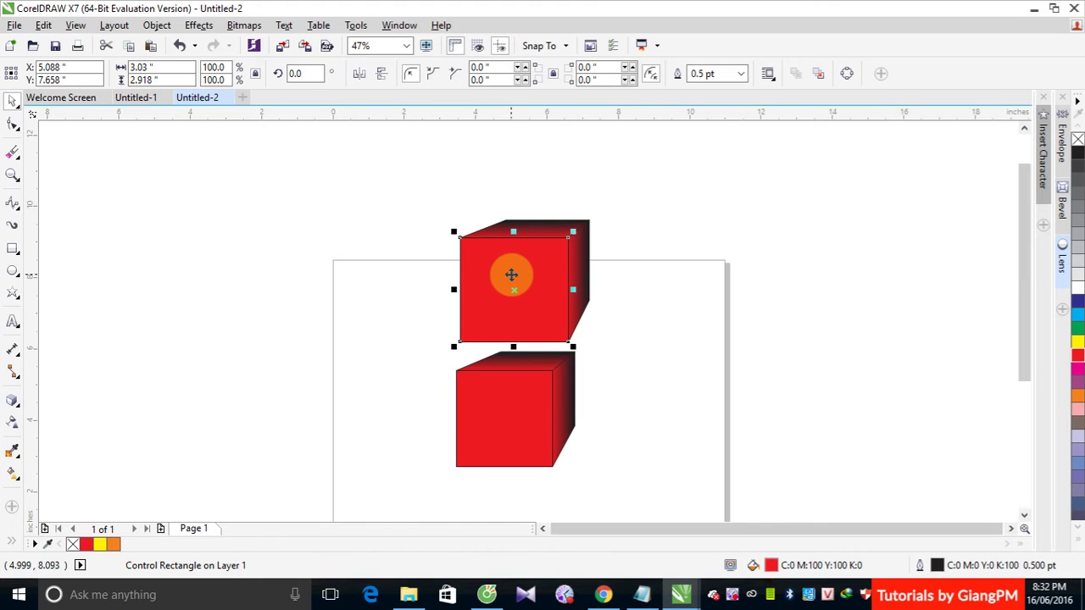
{"action": "left_click_drag", "start_coordinate": [511, 275], "coordinate": [829, 275]}
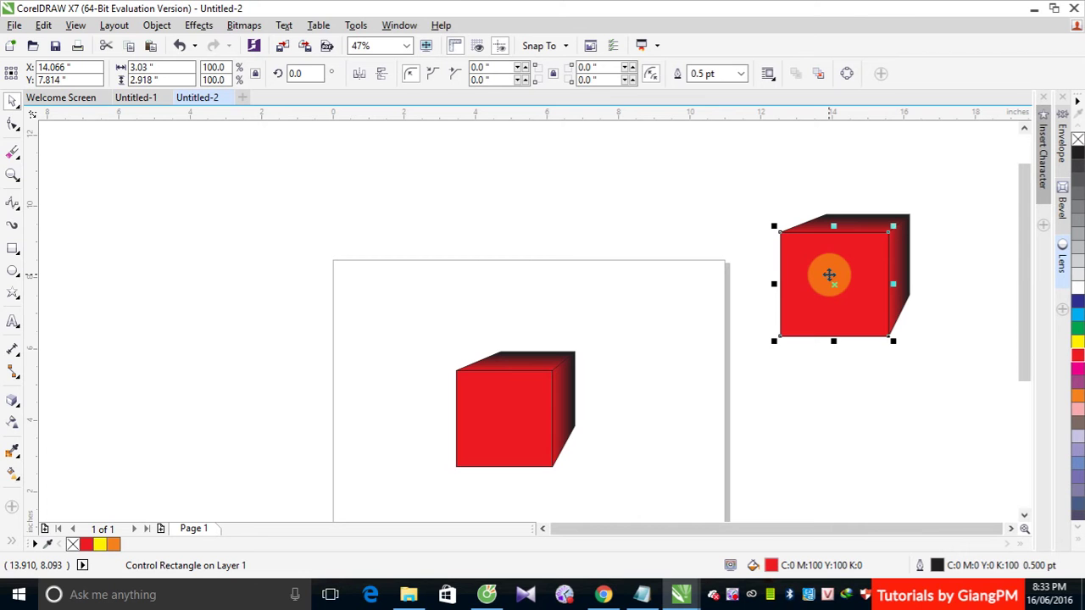
{"action": "left_click_drag", "start_coordinate": [829, 274], "coordinate": [516, 274]}
Set the upper cube's vanishing point to VP Locked To Page.
{"action": "left_click", "coordinate": [610, 232]}
{"action": "left_click", "coordinate": [571, 239]}
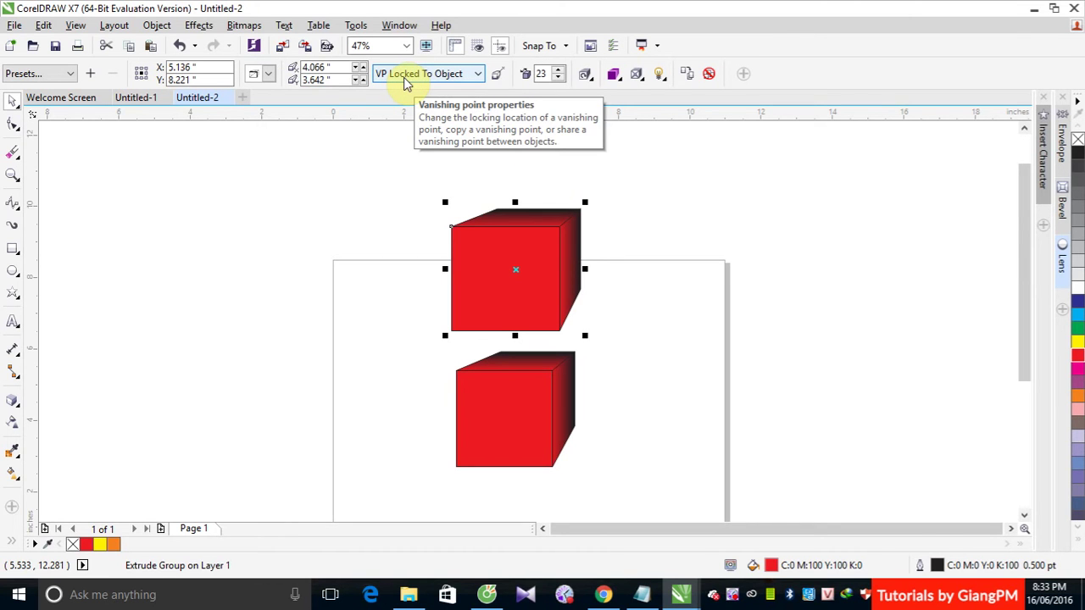
{"action": "left_click", "coordinate": [479, 76]}
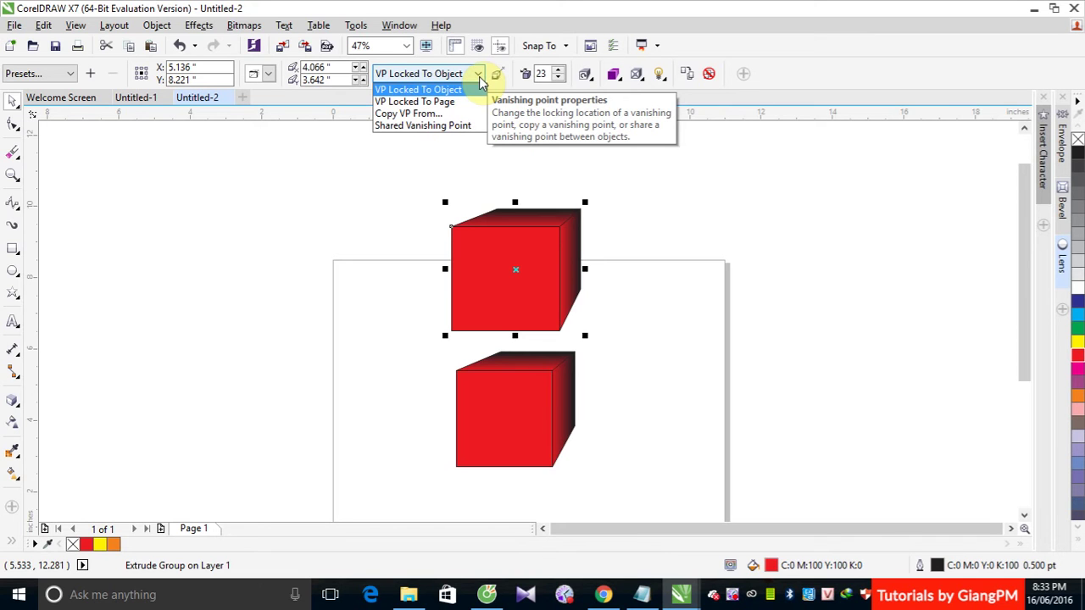
{"action": "left_click", "coordinate": [420, 109]}
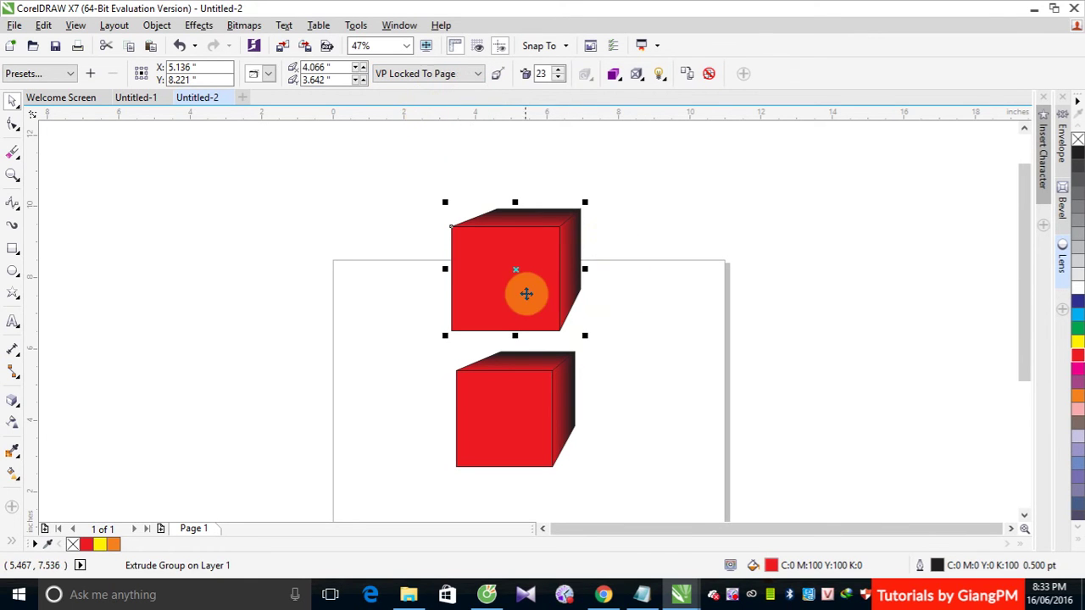
Move the page-locked cube beyond the page's right edge, back over the lower cube, and up above the page.
{"action": "mouse_move", "coordinate": [522, 293]}
{"action": "left_mouse_down"}
{"action": "mouse_move", "coordinate": [911, 293]}
{"action": "mouse_move", "coordinate": [825, 297]}
{"action": "left_mouse_up"}
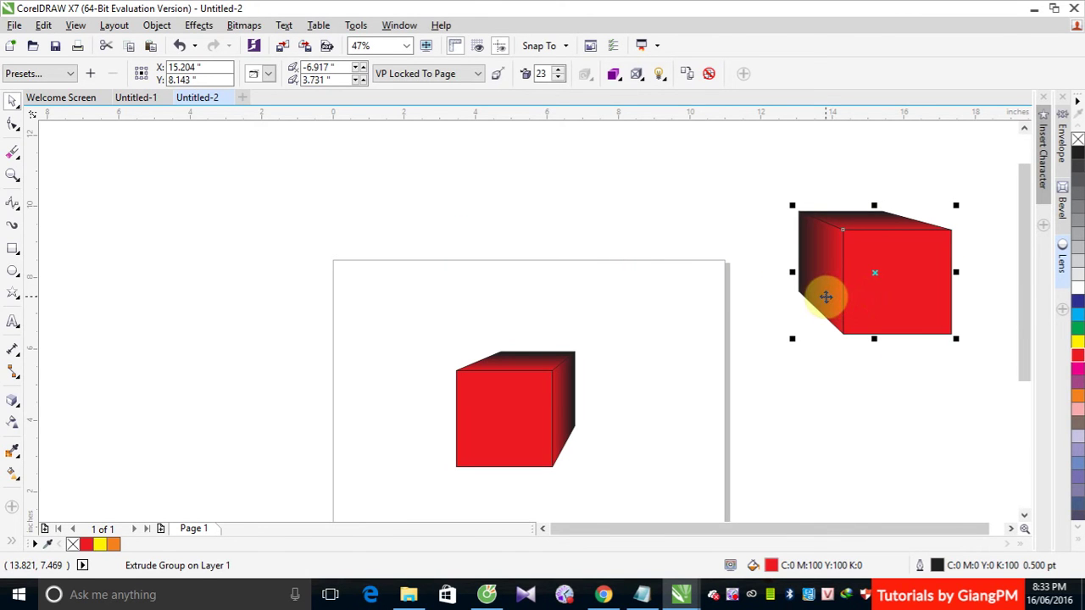
{"action": "left_click", "coordinate": [740, 293]}
{"action": "left_click_drag", "start_coordinate": [907, 297], "coordinate": [526, 180]}
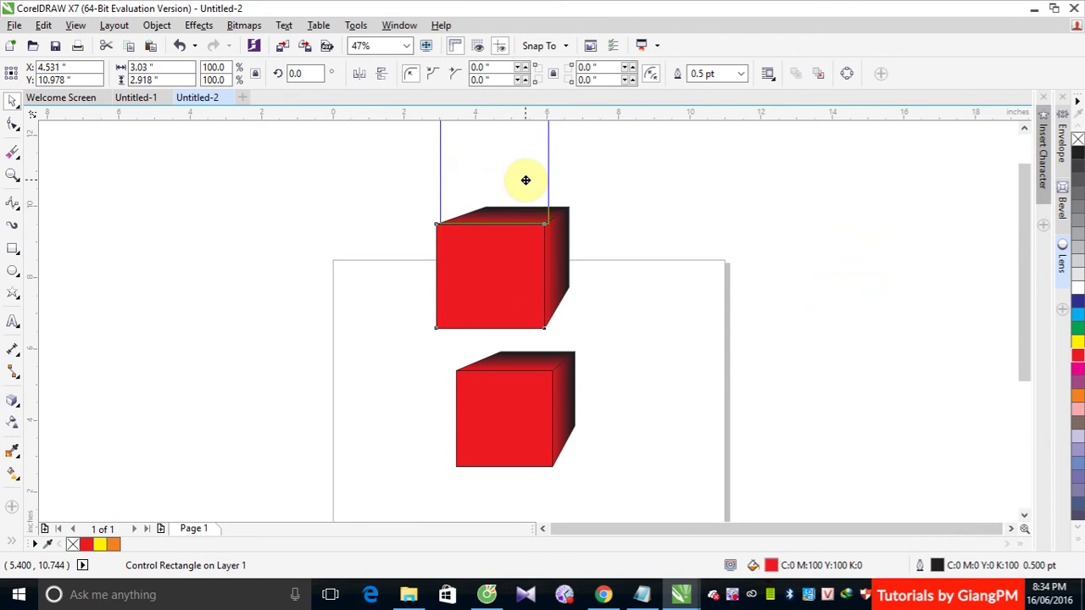
Move the page-locked cube higher above the page, and bring it down onto the page's right edge.
{"action": "left_click_drag", "start_coordinate": [1022, 256], "coordinate": [1025, 198]}
{"action": "left_click", "coordinate": [500, 227]}
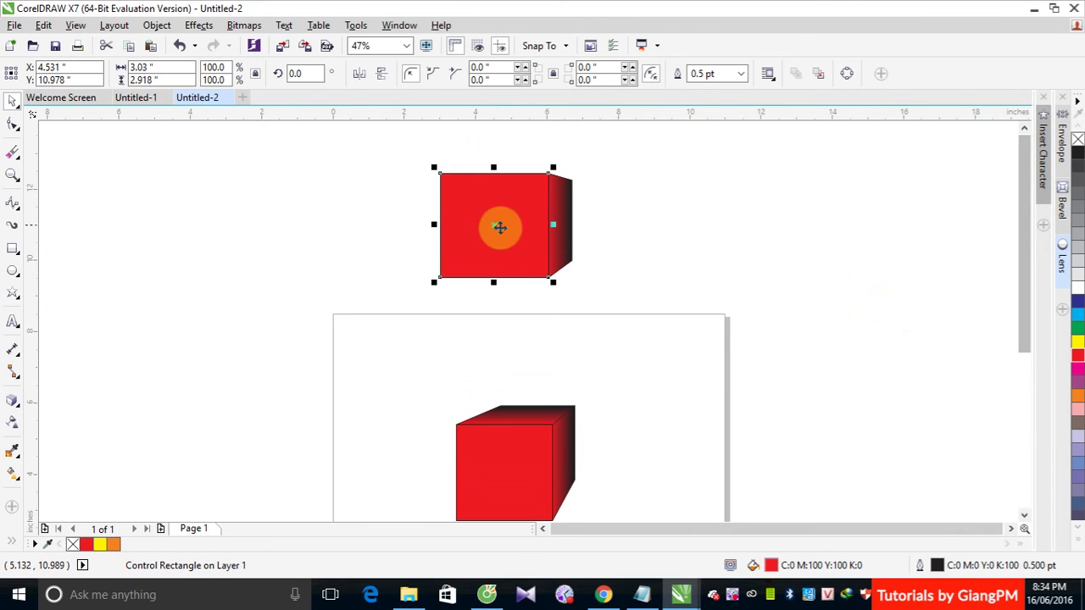
{"action": "left_click_drag", "start_coordinate": [500, 227], "coordinate": [517, 192]}
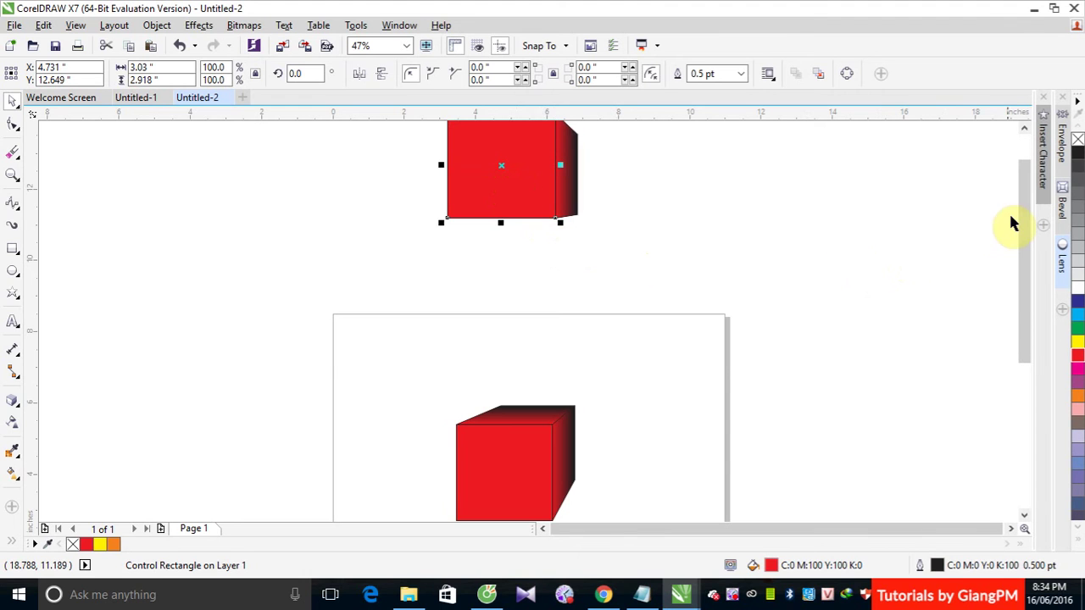
{"action": "left_click_drag", "start_coordinate": [1012, 223], "coordinate": [1019, 207]}
{"action": "left_click_drag", "start_coordinate": [491, 249], "coordinate": [492, 194]}
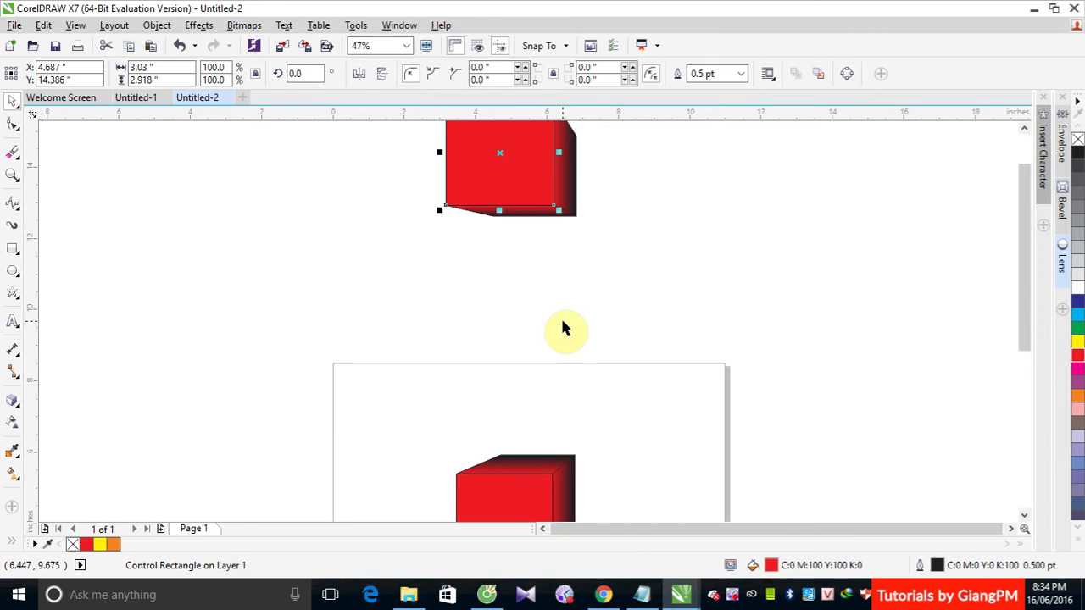
{"action": "left_click_drag", "start_coordinate": [545, 177], "coordinate": [769, 434]}
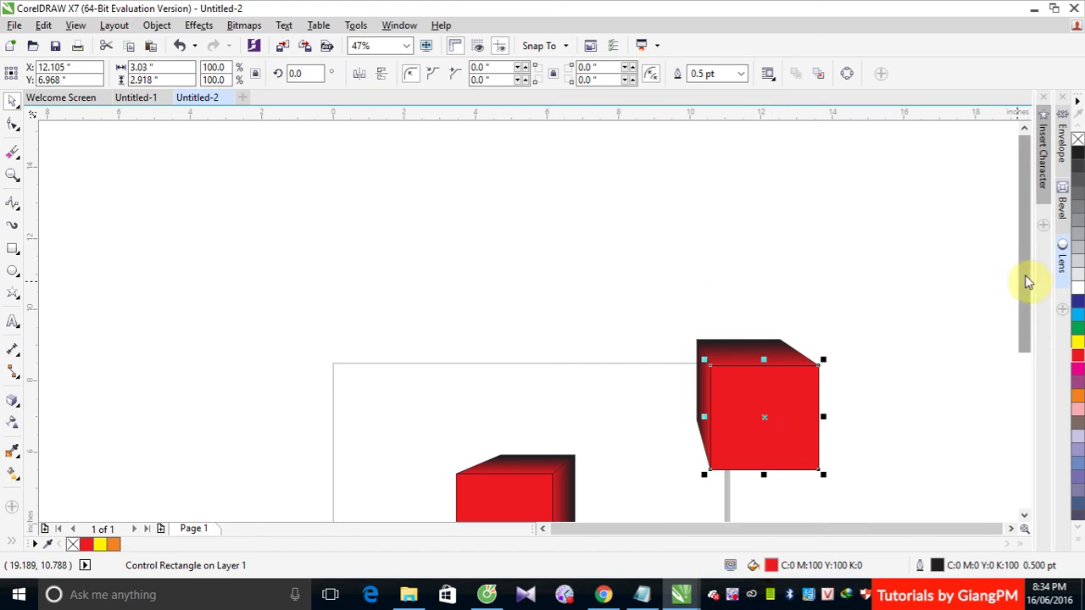
Set the vanishing point of the lower cube on the page to VP Locked To Page.
{"action": "left_click_drag", "start_coordinate": [1023, 283], "coordinate": [1024, 302]}
{"action": "left_click", "coordinate": [573, 407]}
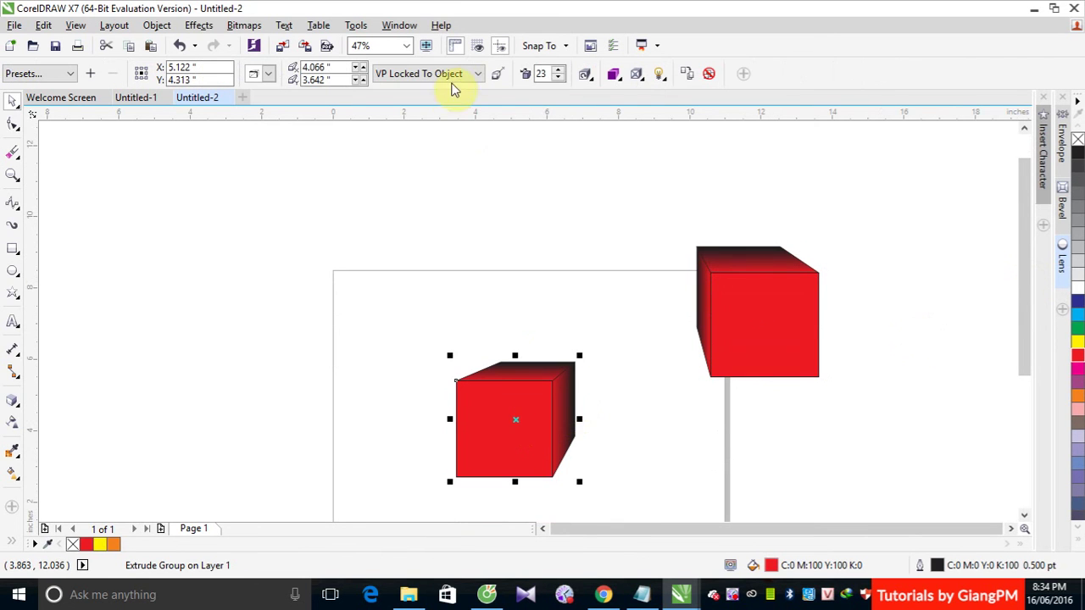
{"action": "left_click", "coordinate": [478, 75]}
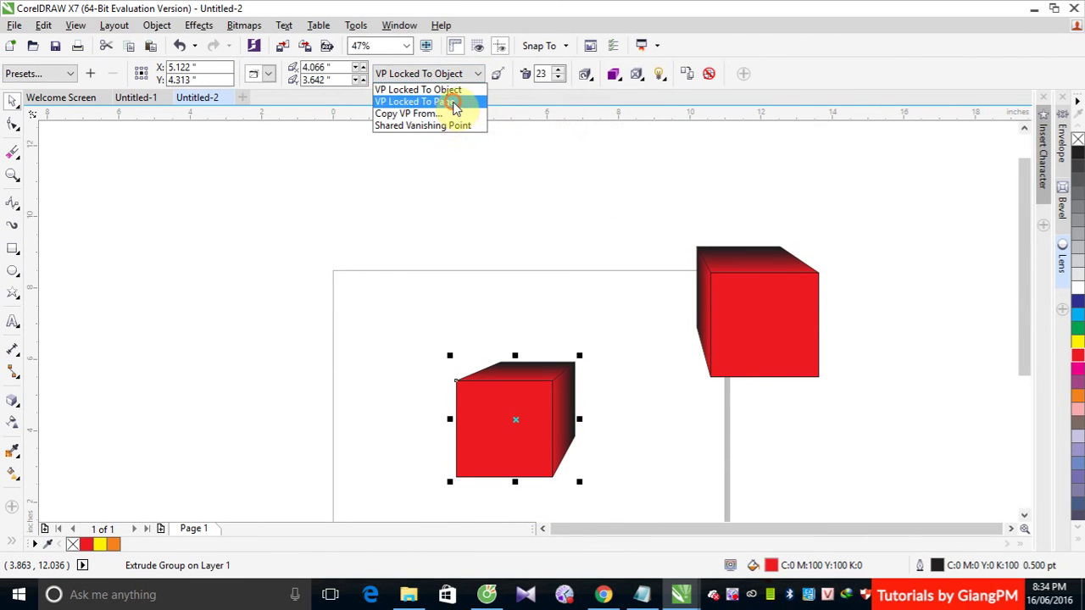
{"action": "left_click", "coordinate": [449, 103]}
Move the larger cube to the page's upper-left corner and copy the lower cube's vanishing point to it.
{"action": "left_click_drag", "start_coordinate": [762, 303], "coordinate": [500, 298]}
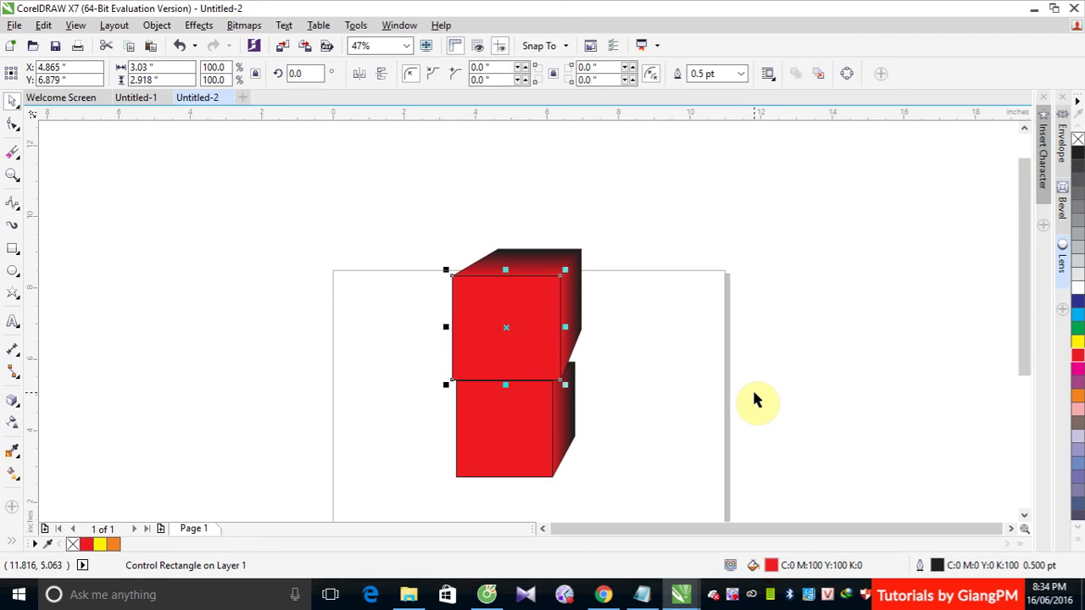
{"action": "left_click_drag", "start_coordinate": [581, 310], "coordinate": [455, 337]}
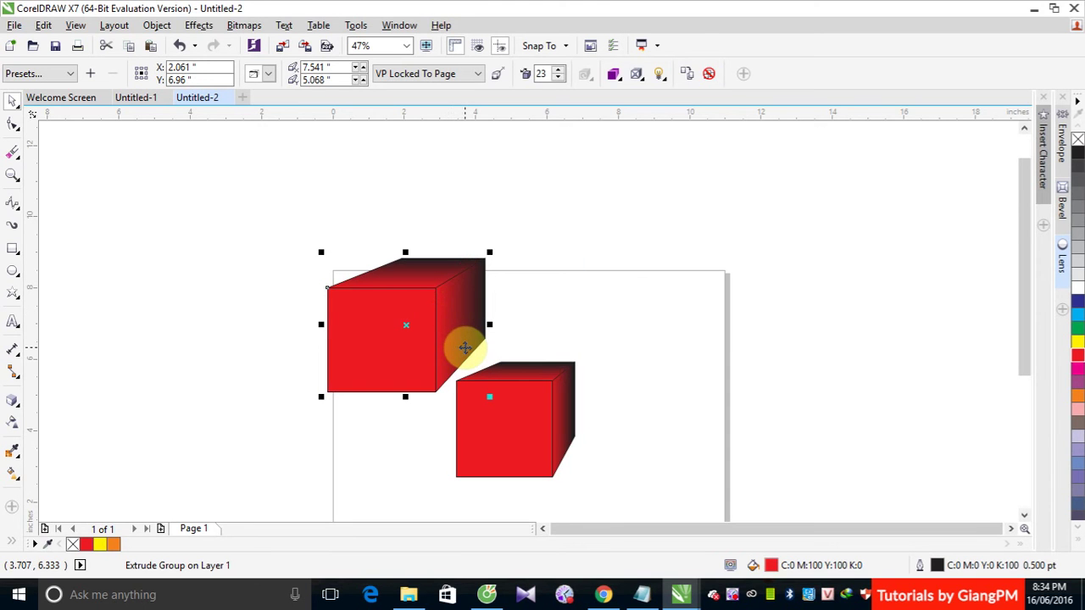
{"action": "left_click", "coordinate": [479, 73]}
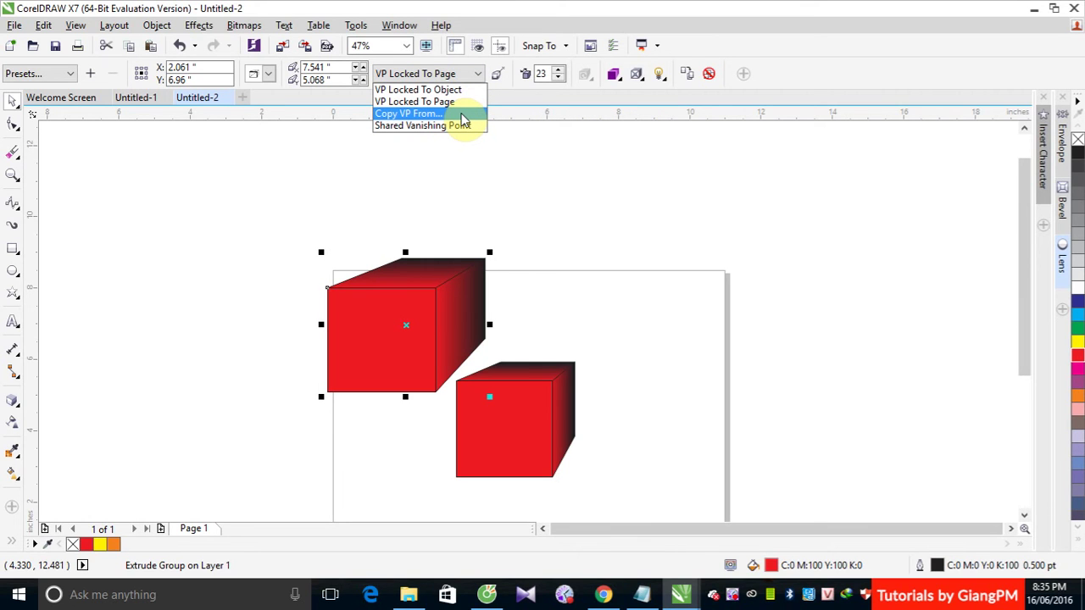
{"action": "left_click", "coordinate": [462, 113]}
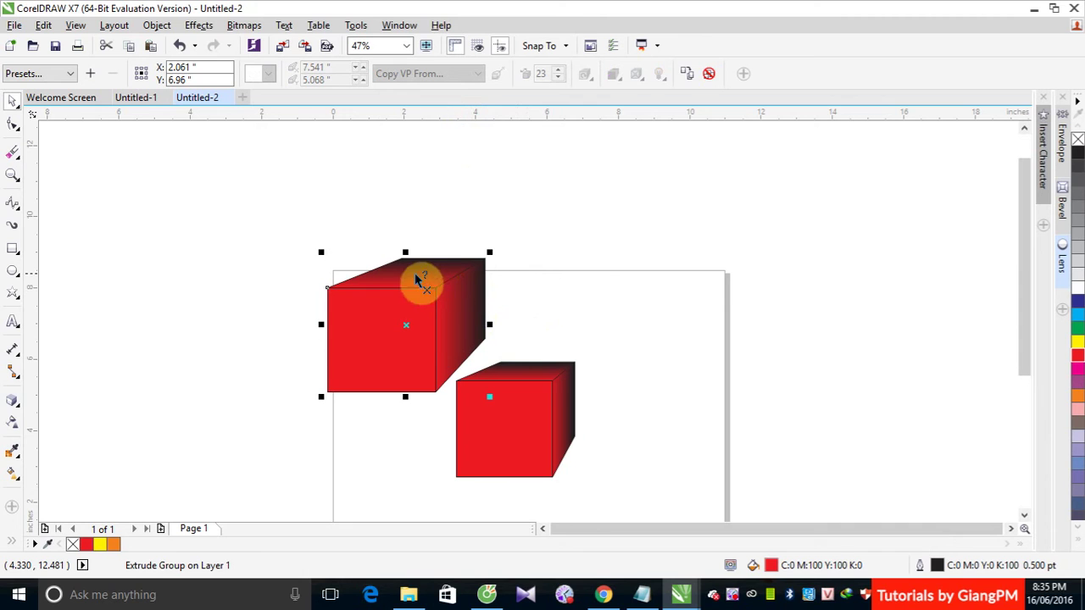
{"action": "left_click", "coordinate": [526, 375]}
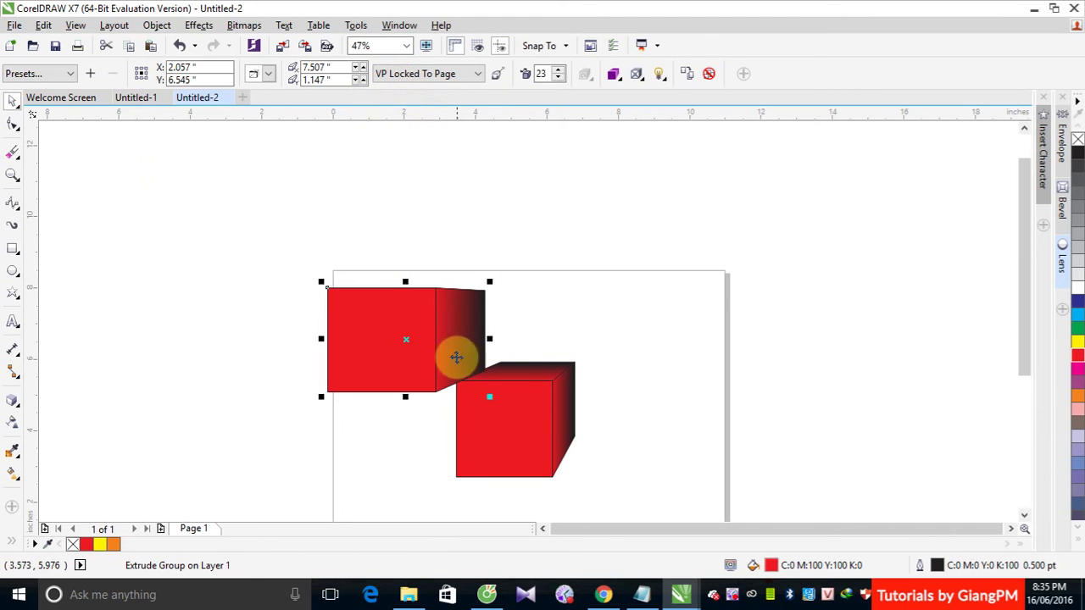
Move the larger cube directly above the lower cube and give it a shared vanishing point with the lower cube.
{"action": "left_click_drag", "start_coordinate": [458, 356], "coordinate": [563, 342]}
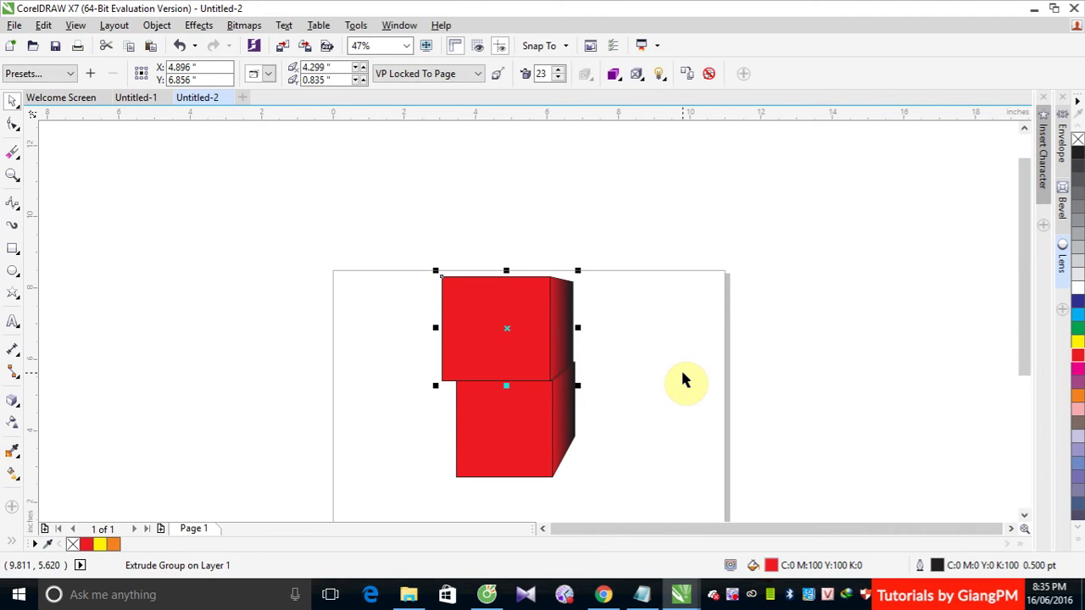
{"action": "mouse_move", "coordinate": [525, 361]}
{"action": "left_mouse_down"}
{"action": "mouse_move", "coordinate": [551, 346]}
{"action": "mouse_move", "coordinate": [657, 345]}
{"action": "mouse_move", "coordinate": [729, 359]}
{"action": "mouse_move", "coordinate": [510, 348]}
{"action": "left_mouse_up"}
{"action": "left_click", "coordinate": [476, 73]}
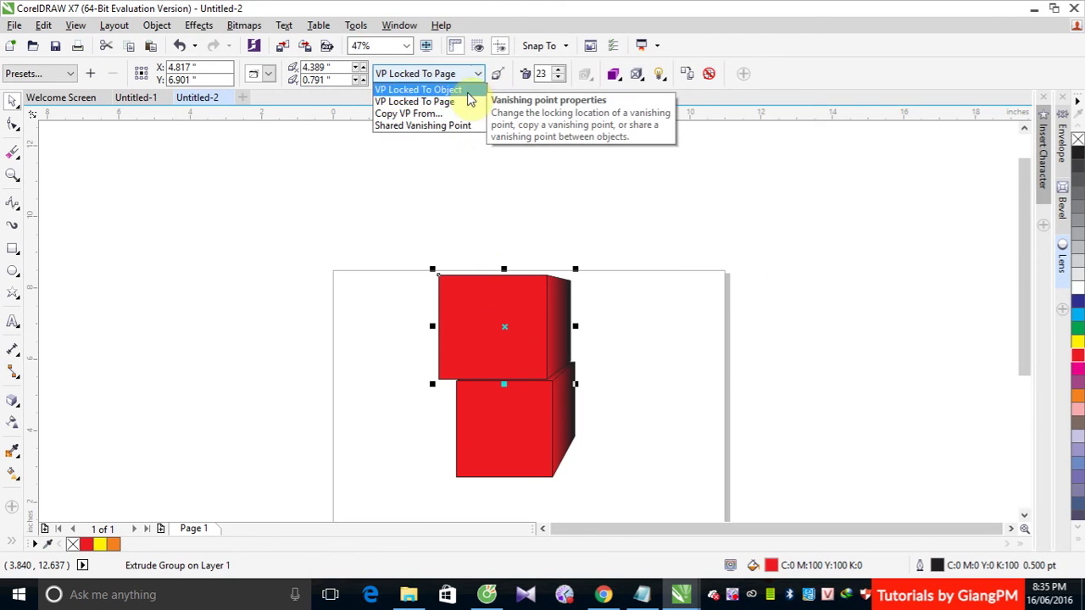
{"action": "left_click", "coordinate": [419, 127]}
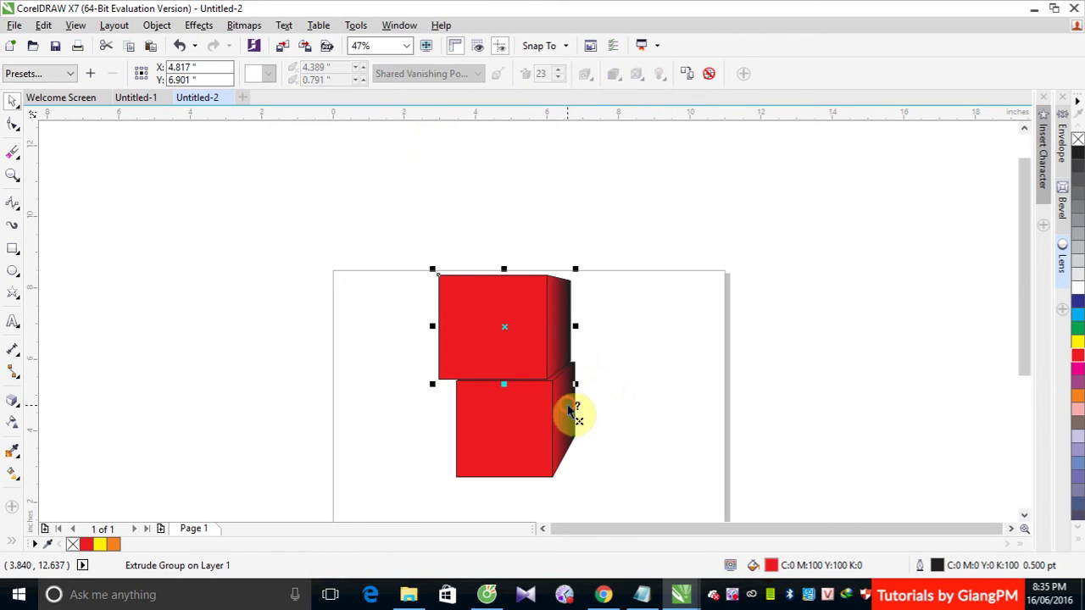
{"action": "left_click", "coordinate": [569, 411]}
{"action": "left_click", "coordinate": [268, 278]}
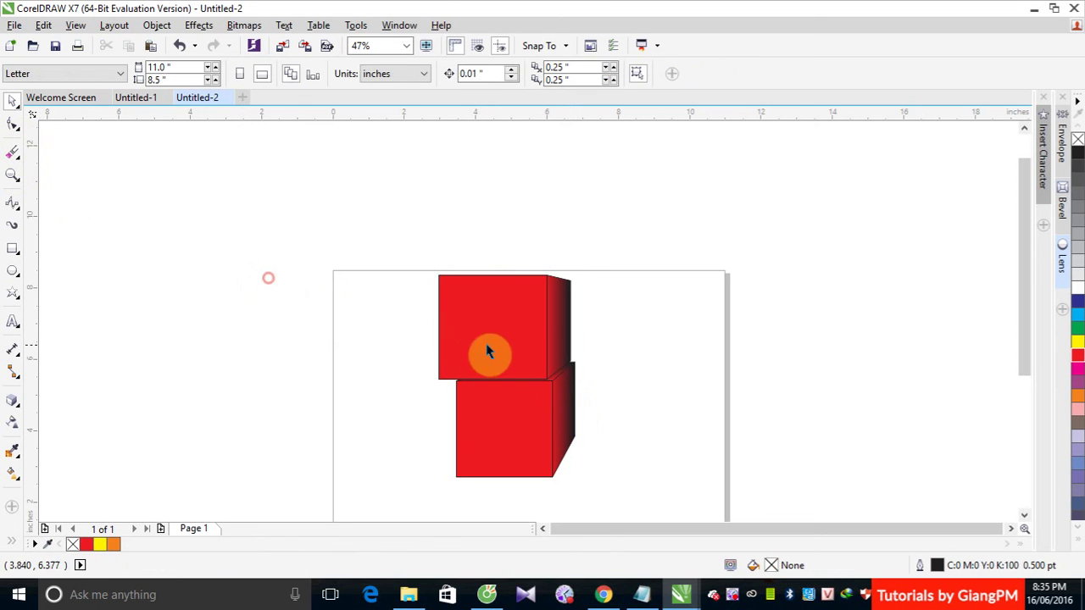
Move the larger cube across the page's left edge and place the smaller cube directly above it.
{"action": "left_click_drag", "start_coordinate": [552, 339], "coordinate": [388, 327]}
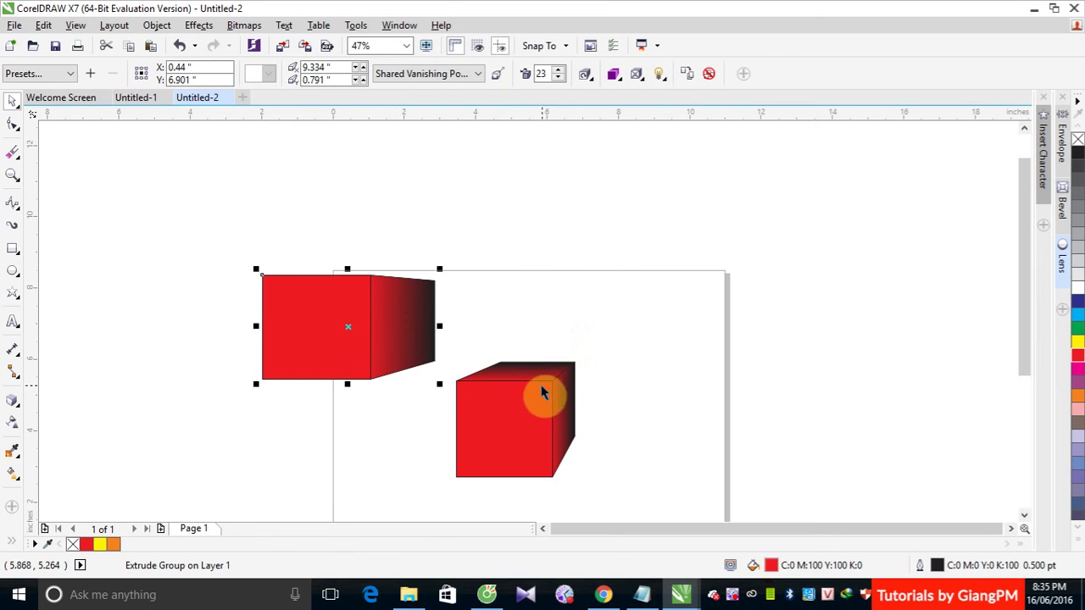
{"action": "left_click_drag", "start_coordinate": [554, 423], "coordinate": [379, 223]}
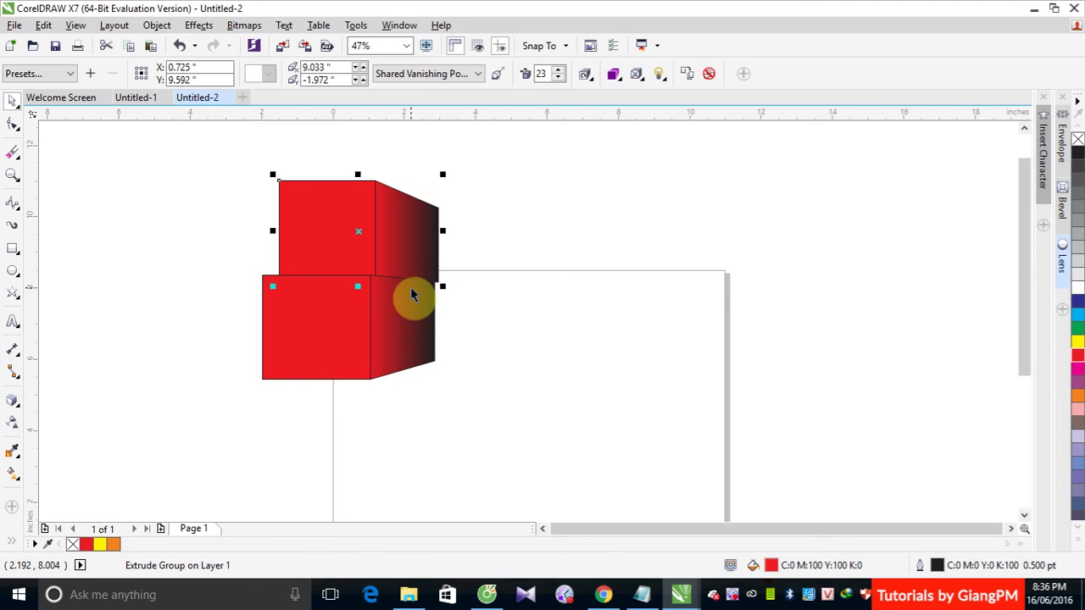
{"action": "left_click", "coordinate": [343, 240]}
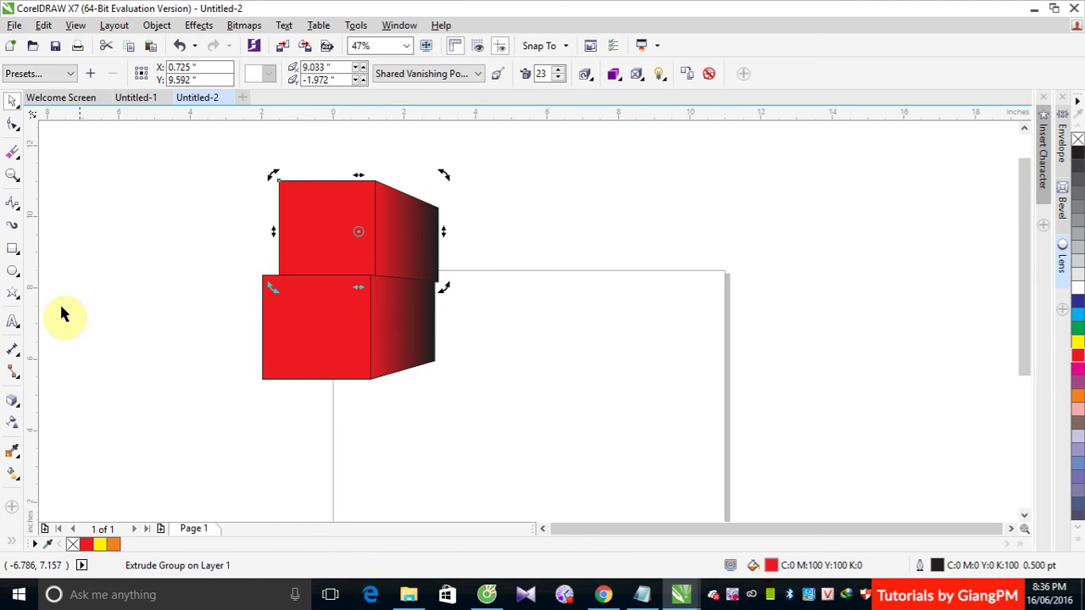
Draw a five-pointed star about 3.2 by 3.1 inches on the page and fill it red.
{"action": "left_click", "coordinate": [12, 292]}
{"action": "left_click_drag", "start_coordinate": [519, 361], "coordinate": [642, 480]}
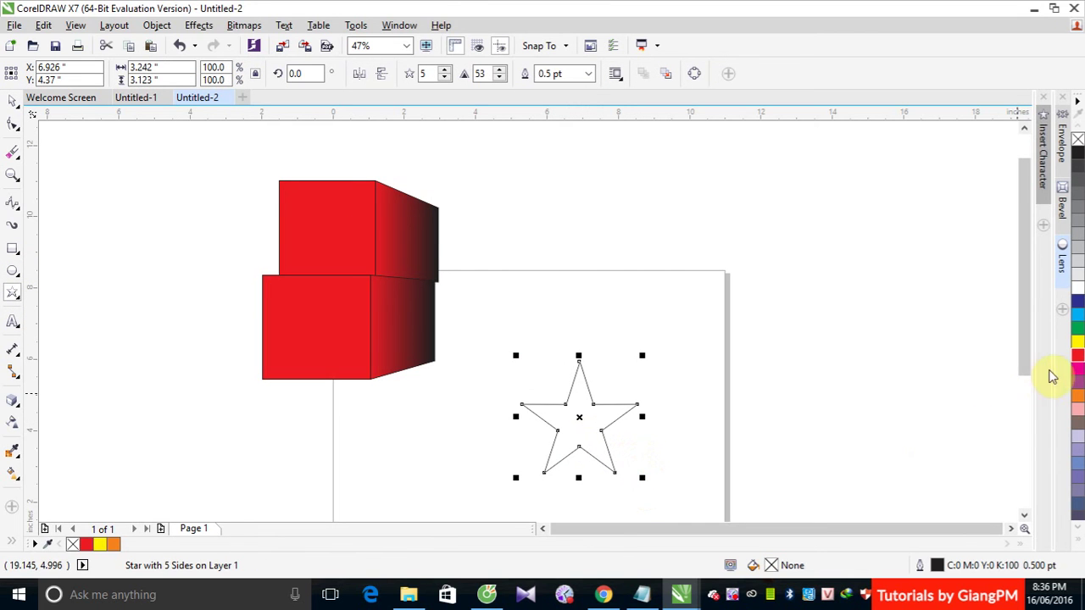
{"action": "left_click", "coordinate": [1078, 356]}
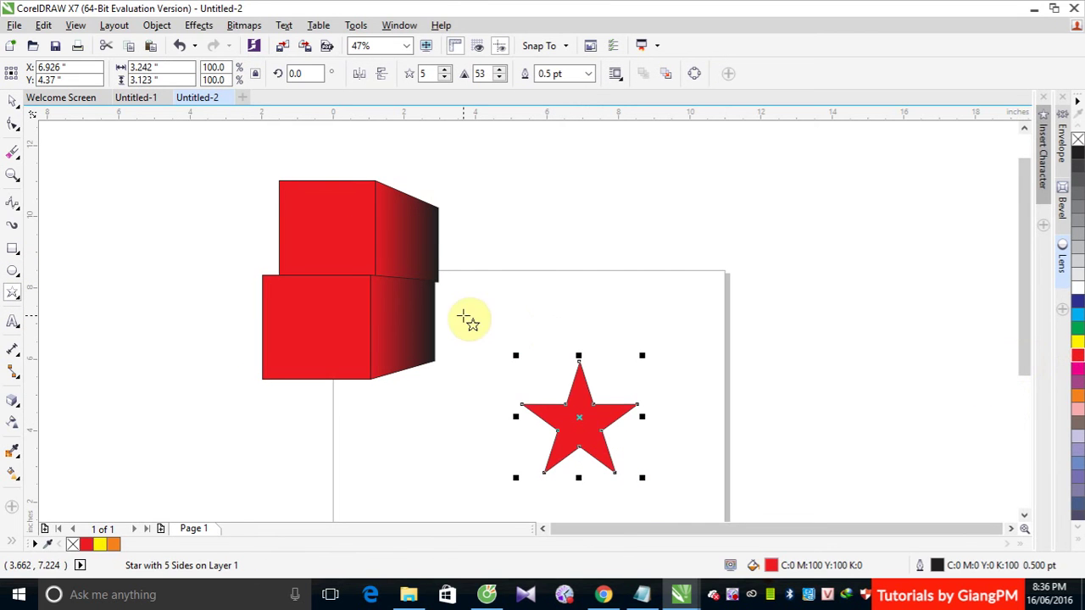
Copy the upper cube's extrusion properties to the red star.
{"action": "left_click", "coordinate": [12, 400]}
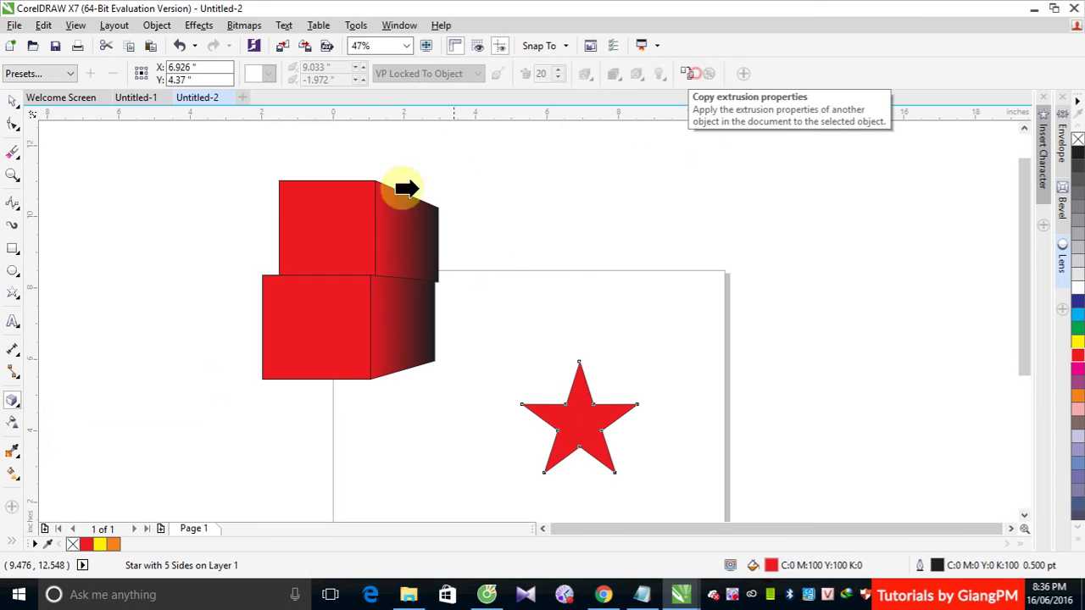
{"action": "left_click", "coordinate": [409, 231]}
{"action": "left_click_drag", "start_coordinate": [649, 383], "coordinate": [673, 424]}
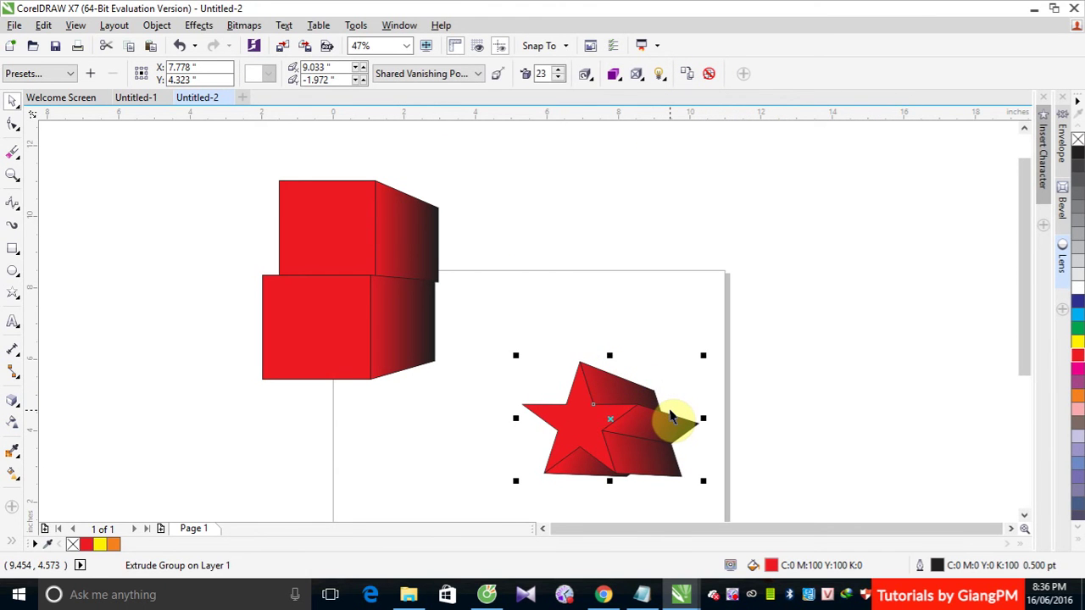
{"action": "left_click", "coordinate": [13, 271]}
{"action": "left_click", "coordinate": [511, 262]}
{"action": "left_click_drag", "start_coordinate": [511, 263], "coordinate": [552, 308]}
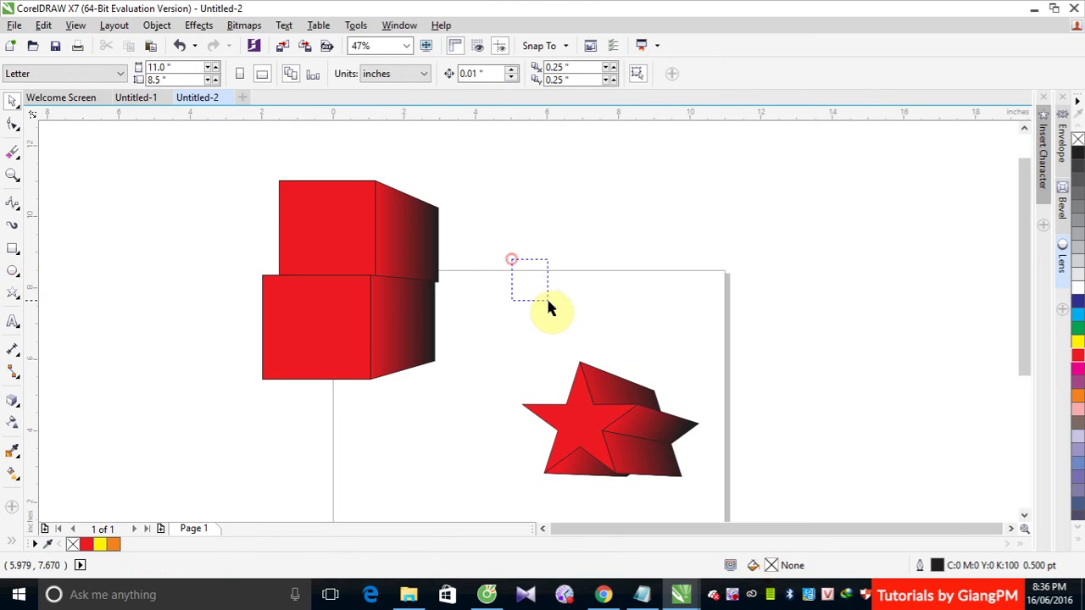
Draw a circle about 1.4 inches wide between the cubes and the star, and fill it yellow.
{"action": "left_click", "coordinate": [12, 271]}
{"action": "mouse_move", "coordinate": [464, 296]}
{"action": "left_mouse_down"}
{"action": "mouse_move", "coordinate": [510, 342]}
{"action": "mouse_move", "coordinate": [507, 352]}
{"action": "left_mouse_up"}
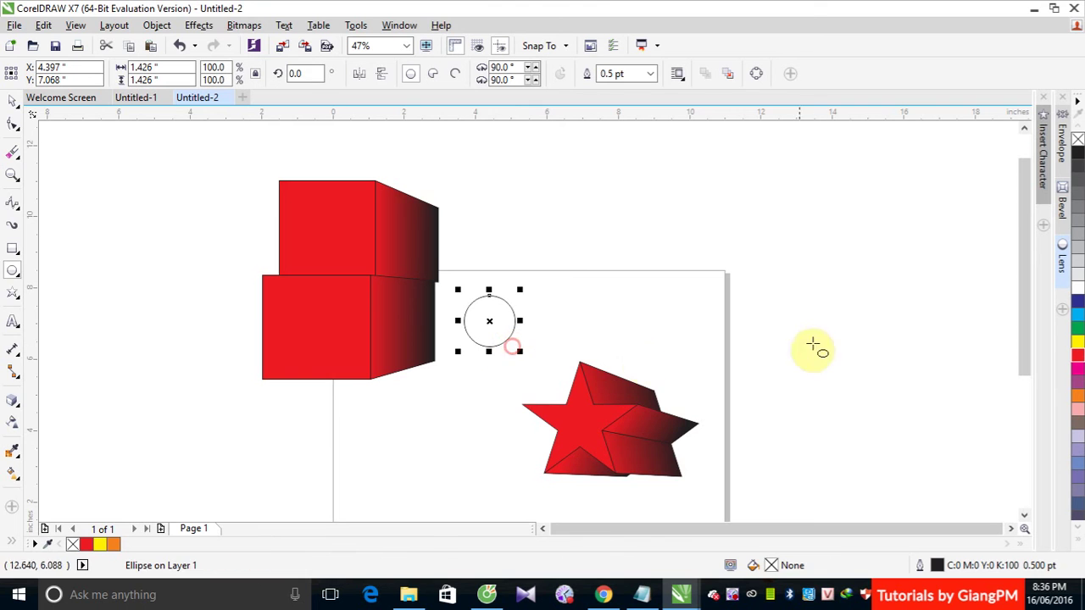
{"action": "left_click", "coordinate": [13, 102]}
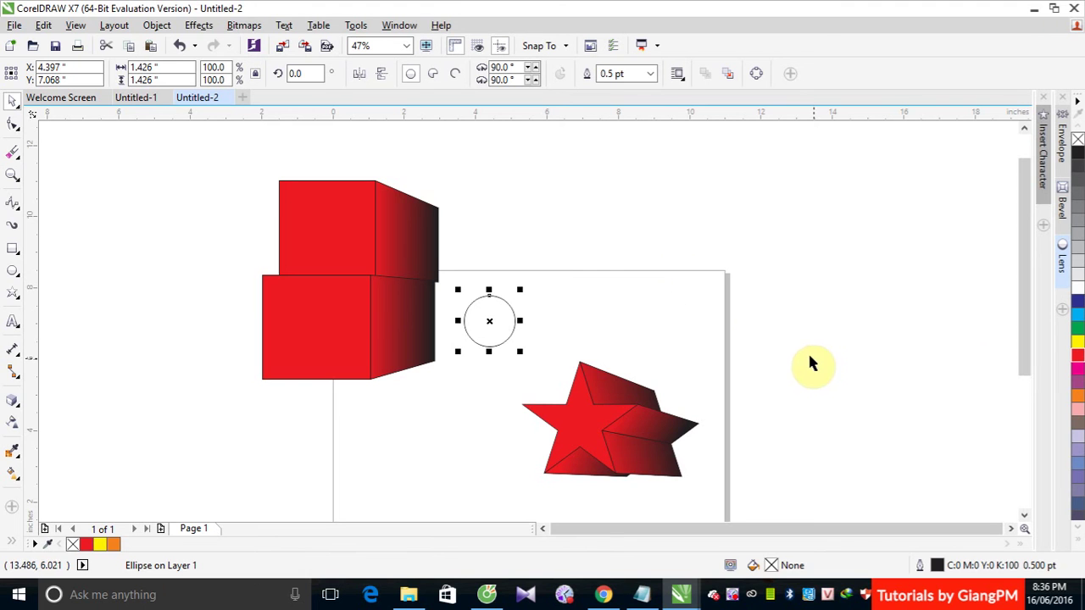
{"action": "left_click", "coordinate": [1073, 343]}
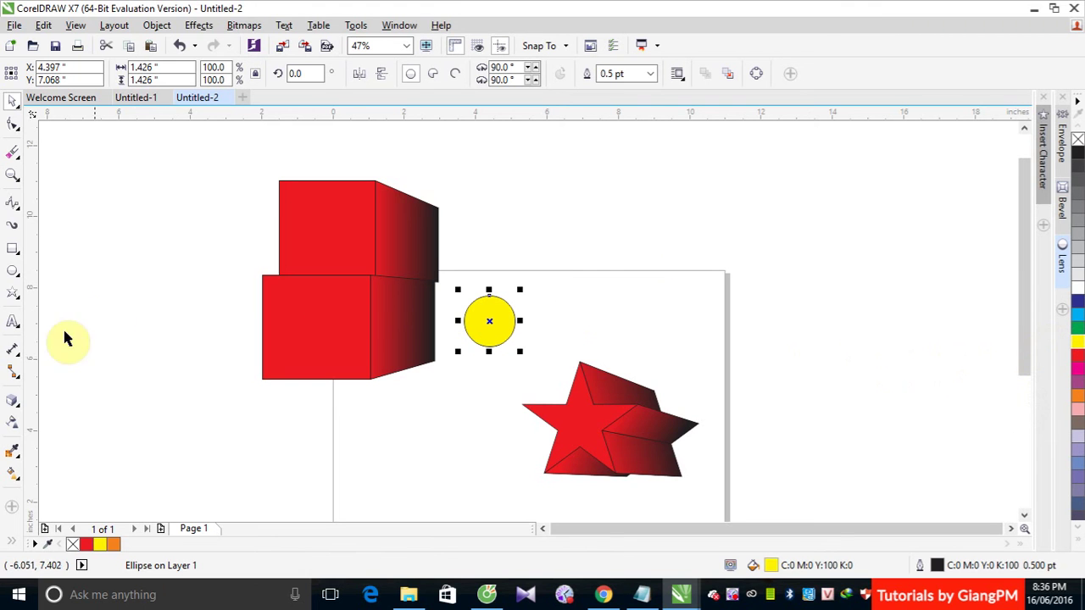
Copy the star's extrusion properties to the yellow circle and clear the selection.
{"action": "left_click", "coordinate": [13, 400]}
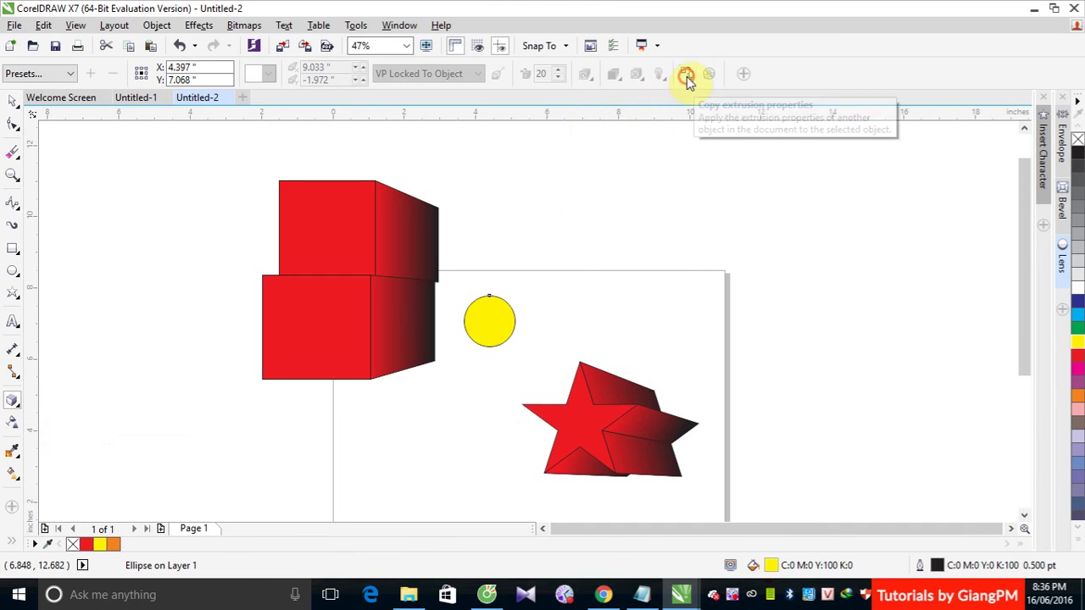
{"action": "left_click_drag", "start_coordinate": [618, 391], "coordinate": [622, 392]}
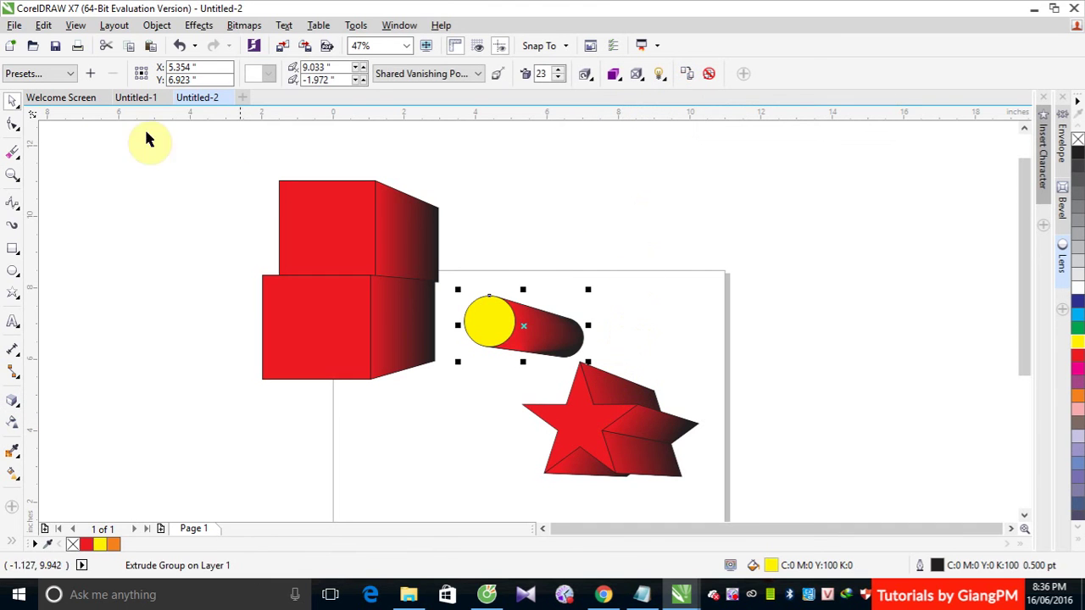
{"action": "left_click", "coordinate": [93, 178]}
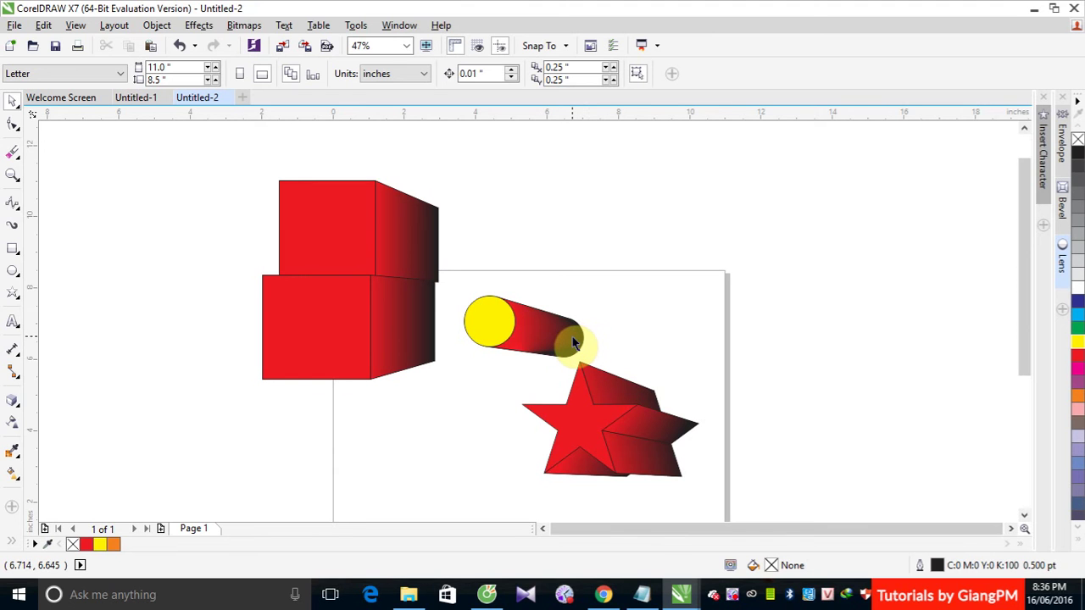
Draw a circle about 3.6 inches wide beyond the page's right edge and add a slightly smaller concentric copy inside it.
{"action": "left_click", "coordinate": [13, 271]}
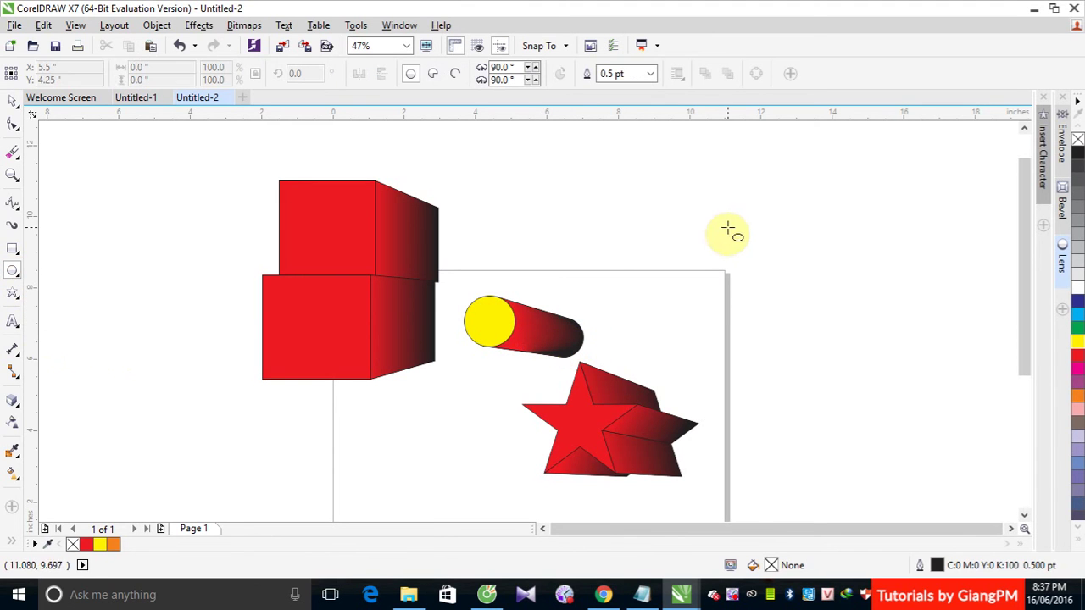
{"action": "left_click_drag", "start_coordinate": [728, 228], "coordinate": [840, 359]}
{"action": "left_click", "coordinate": [12, 100]}
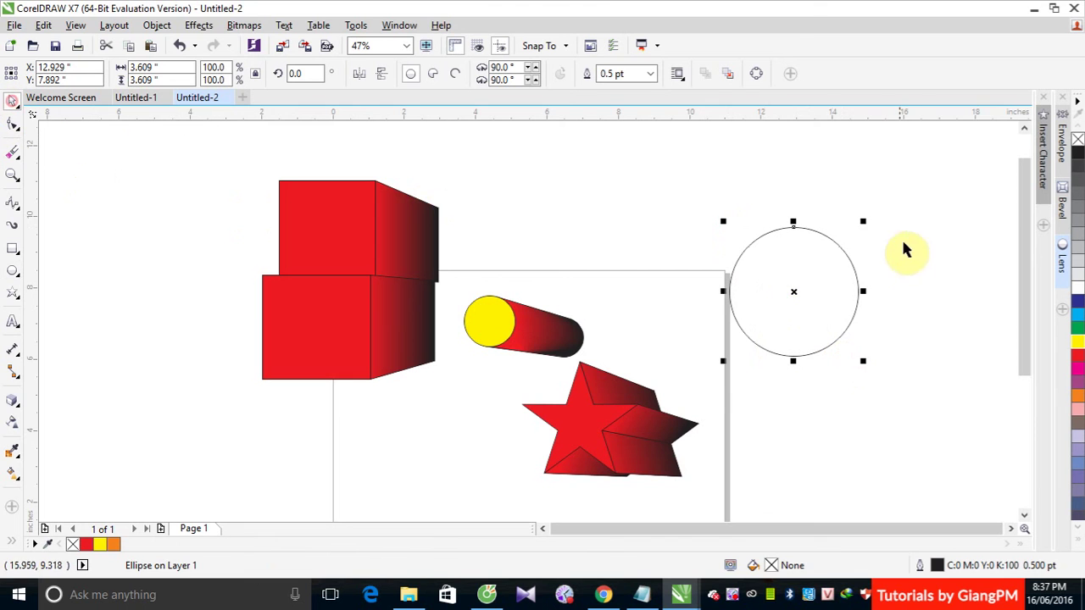
{"action": "left_click_drag", "start_coordinate": [860, 222], "coordinate": [864, 234]}
Combine the two concentric circles into a ring and fill it green.
{"action": "left_click_drag", "start_coordinate": [712, 211], "coordinate": [924, 383]}
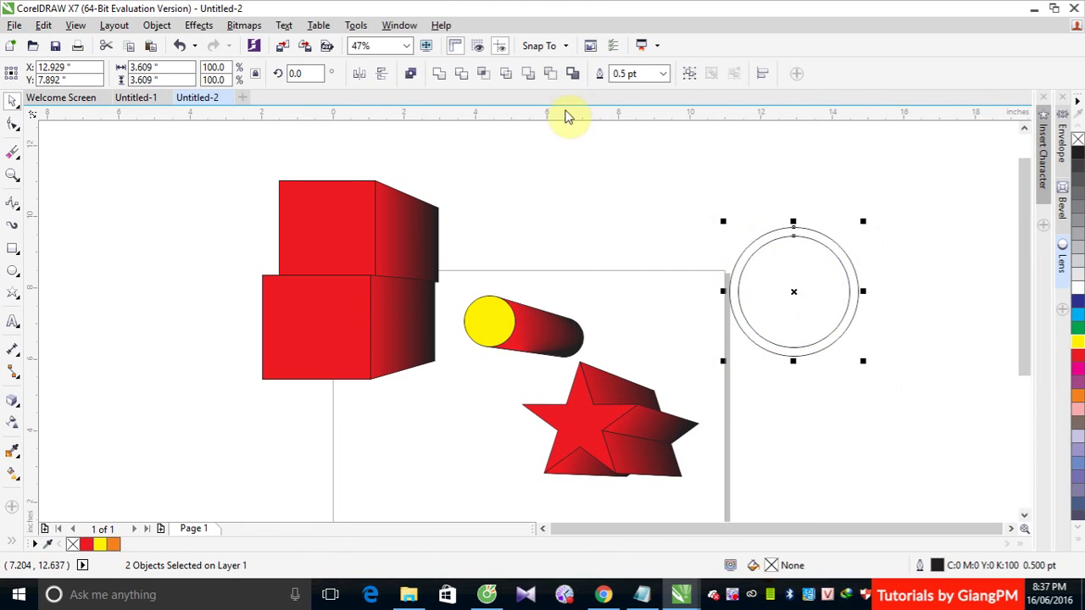
{"action": "left_click", "coordinate": [410, 73]}
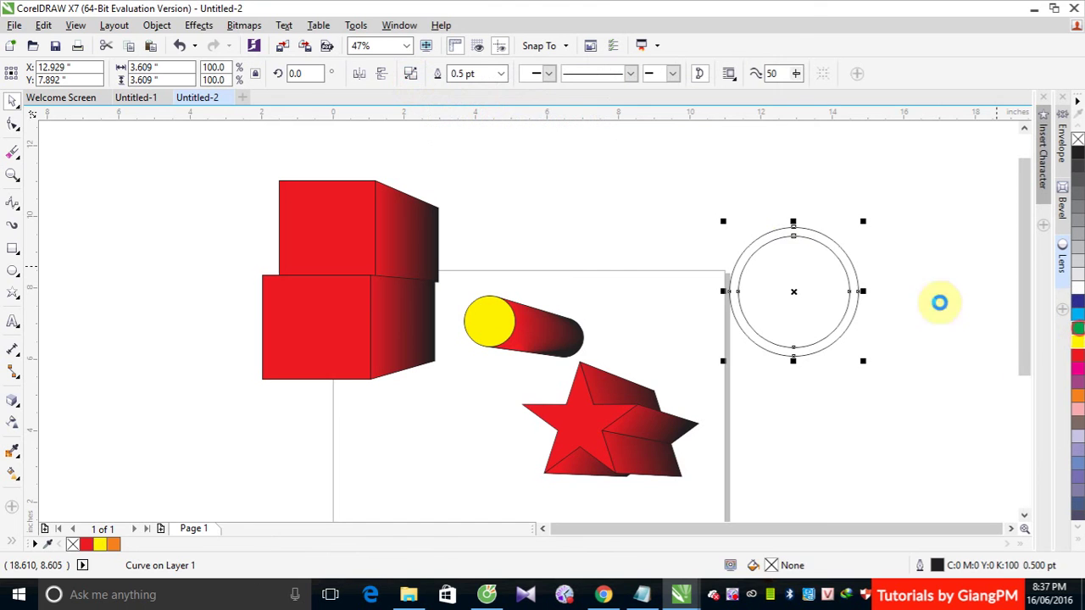
Copy the yellow circle's extrusion properties to the green ring and clear the selection.
{"action": "left_click", "coordinate": [12, 400]}
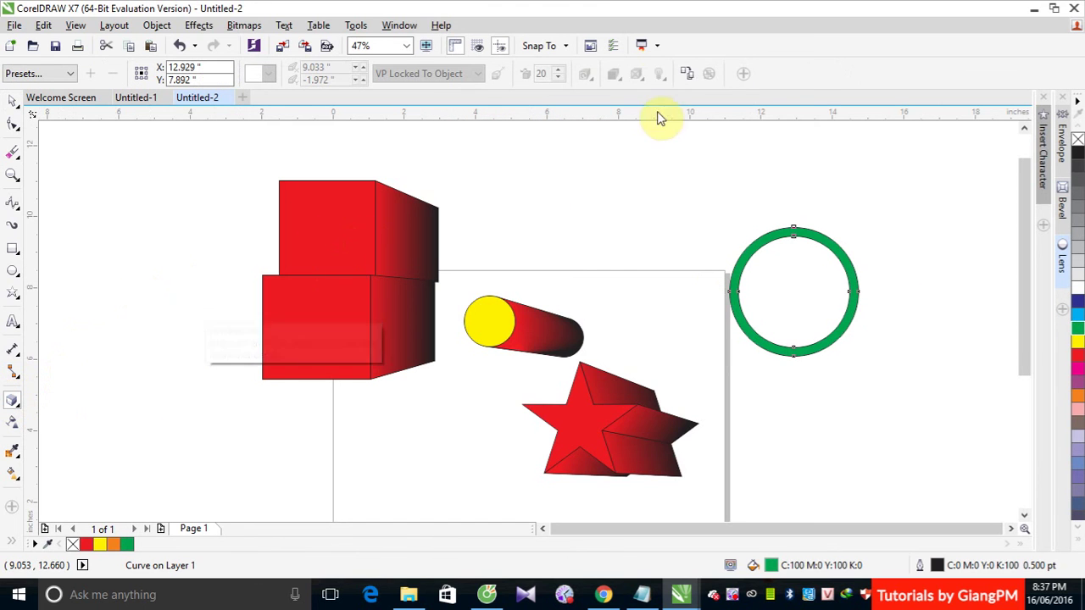
{"action": "left_click", "coordinate": [687, 73]}
{"action": "left_click", "coordinate": [548, 333]}
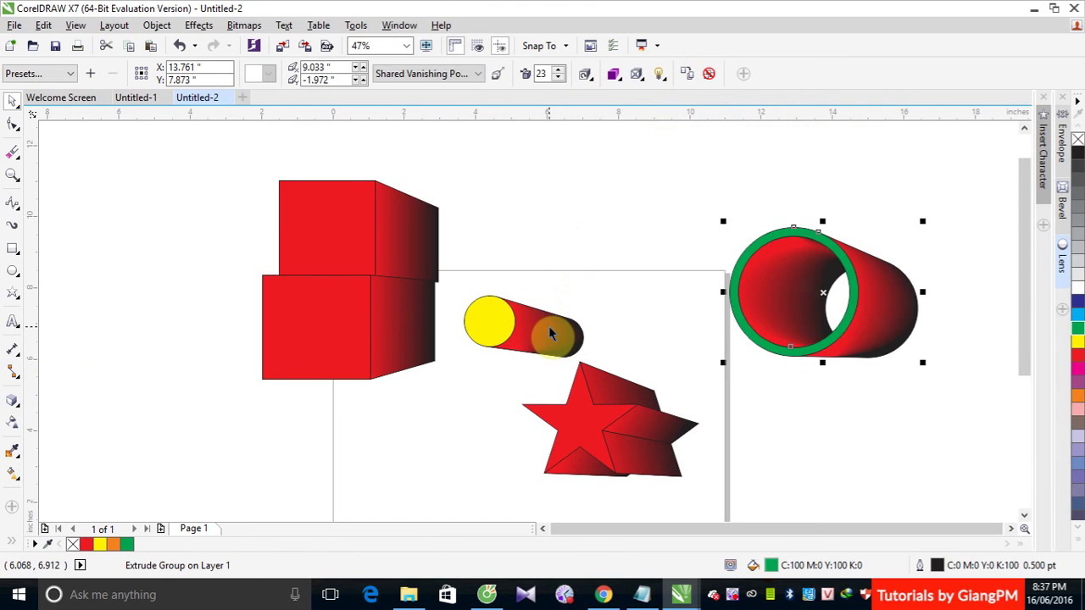
{"action": "left_click", "coordinate": [104, 179]}
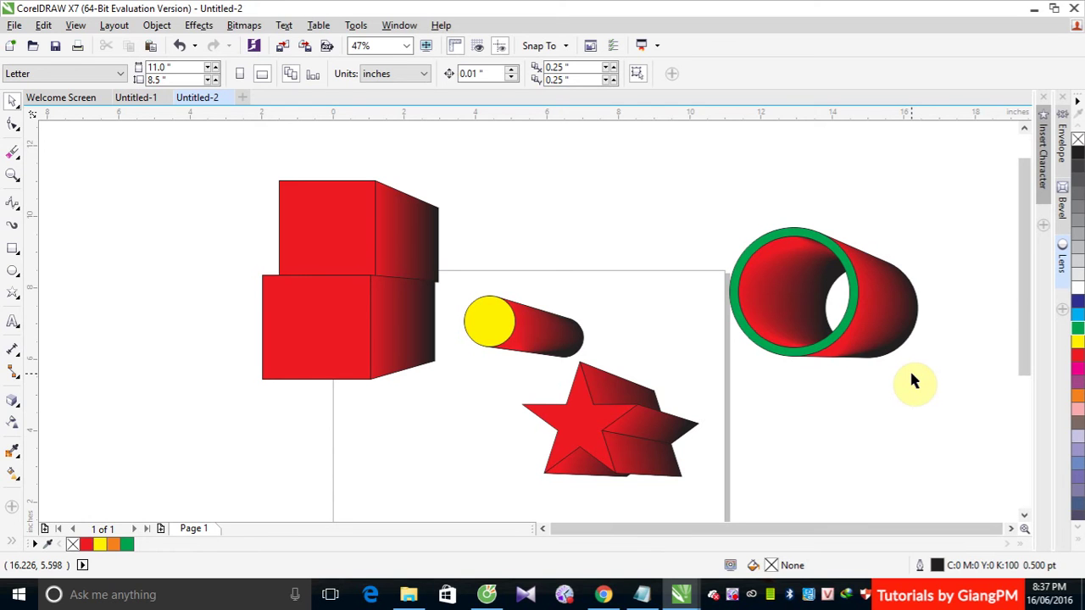
{"action": "left_click", "coordinate": [11, 411]}
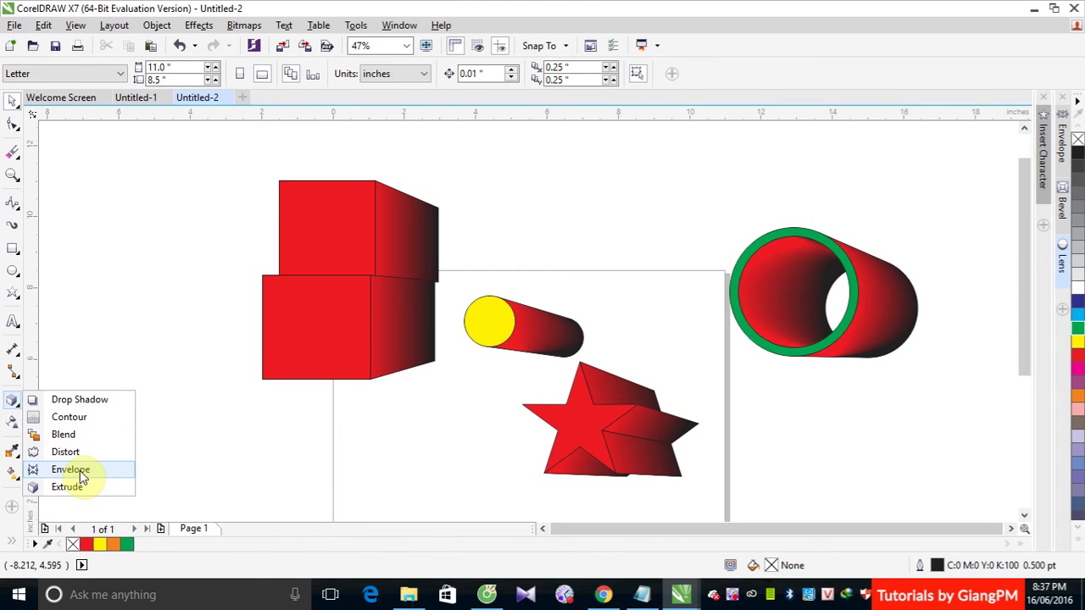
{"action": "left_click", "coordinate": [117, 207]}
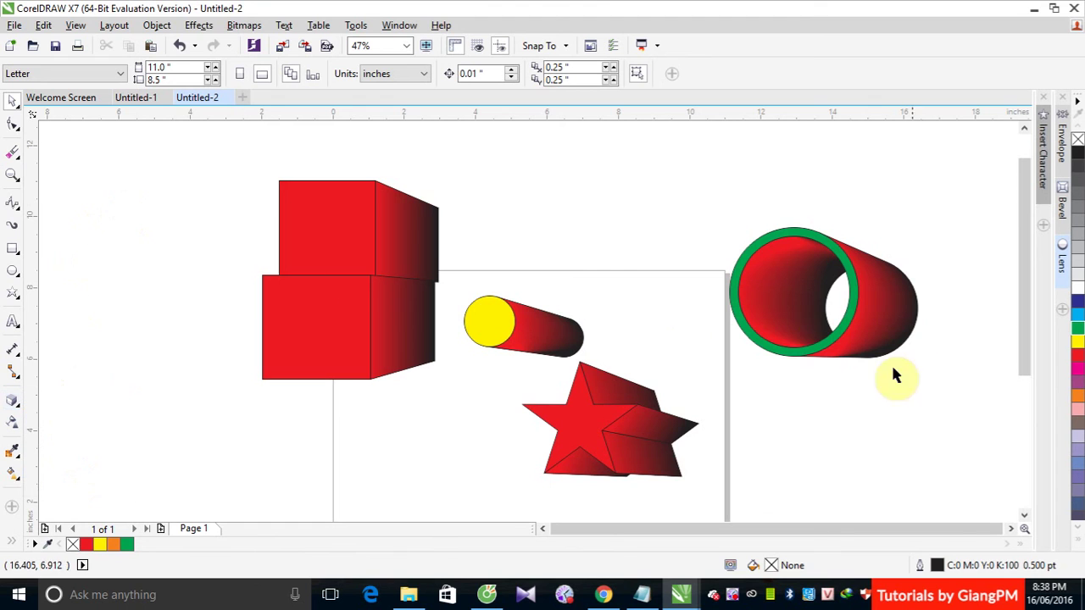
{"action": "right_click", "coordinate": [732, 594]}
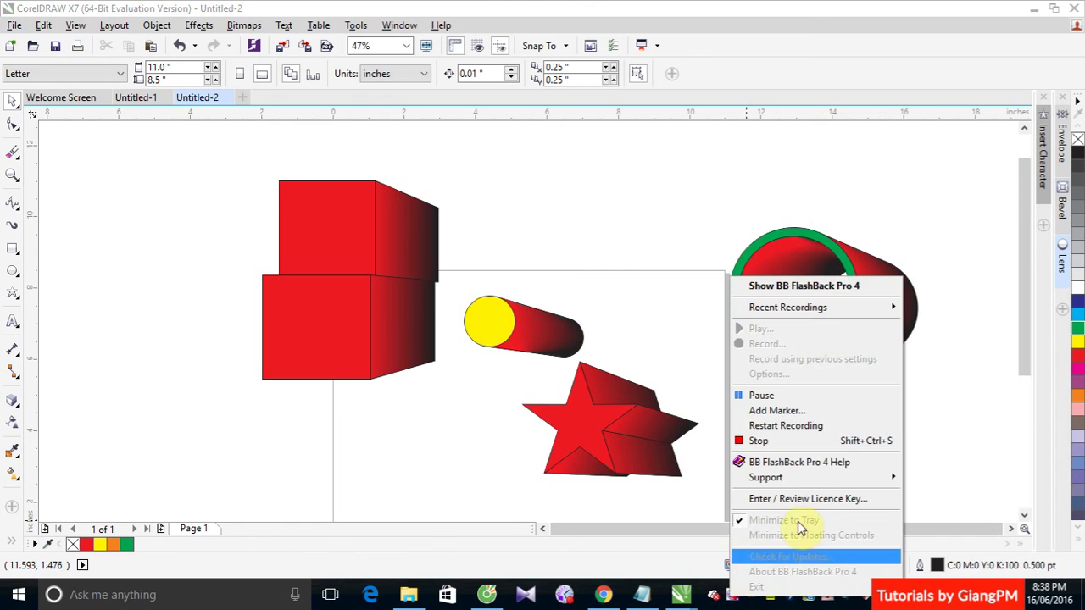